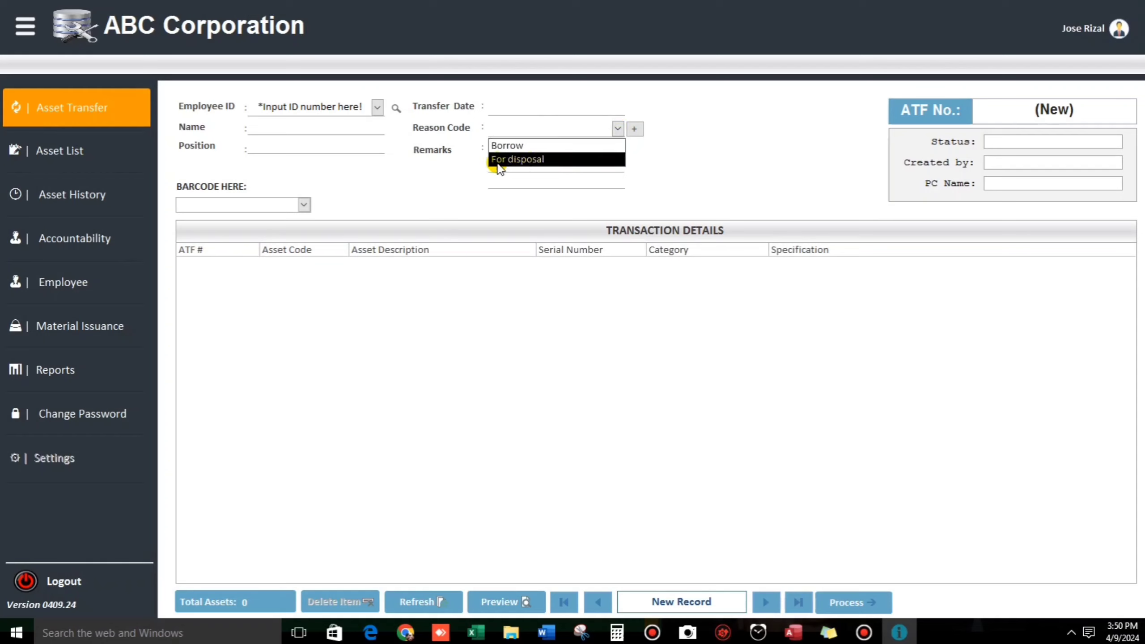
Step: Try adding a new transfer reason code and dismiss the permission-denied message
{"action": "left_click", "coordinate": [666, 159]}
{"action": "left_click", "coordinate": [634, 129]}
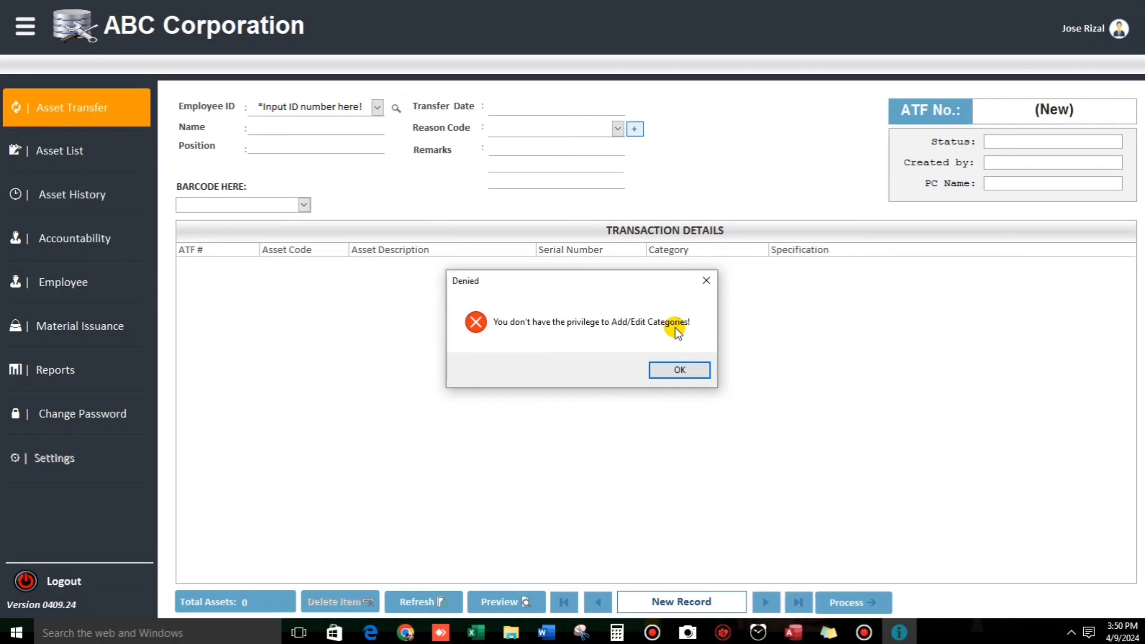
{"action": "left_click", "coordinate": [678, 369]}
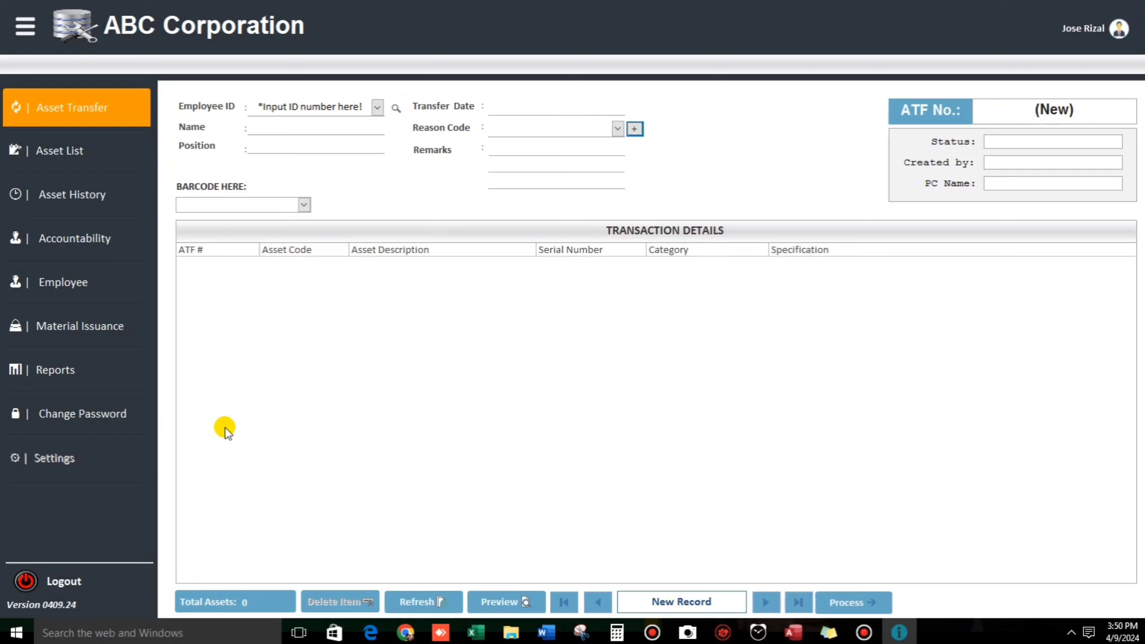
Step: Switch users and log in as admin with the administrator password
{"action": "left_click", "coordinate": [1120, 28]}
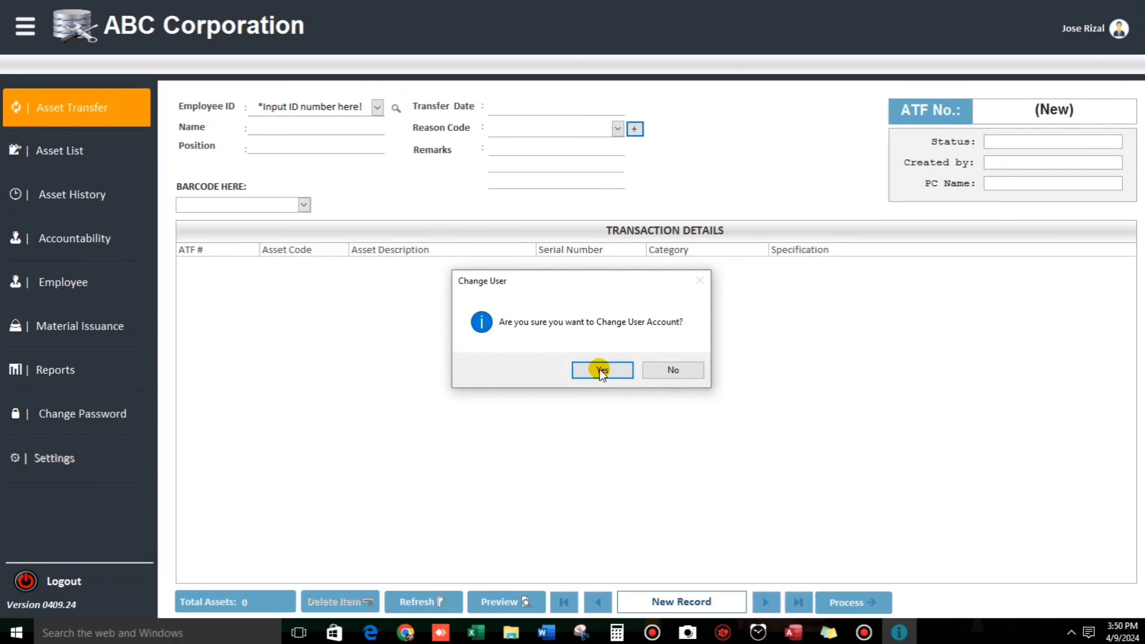
{"action": "left_click", "coordinate": [602, 371]}
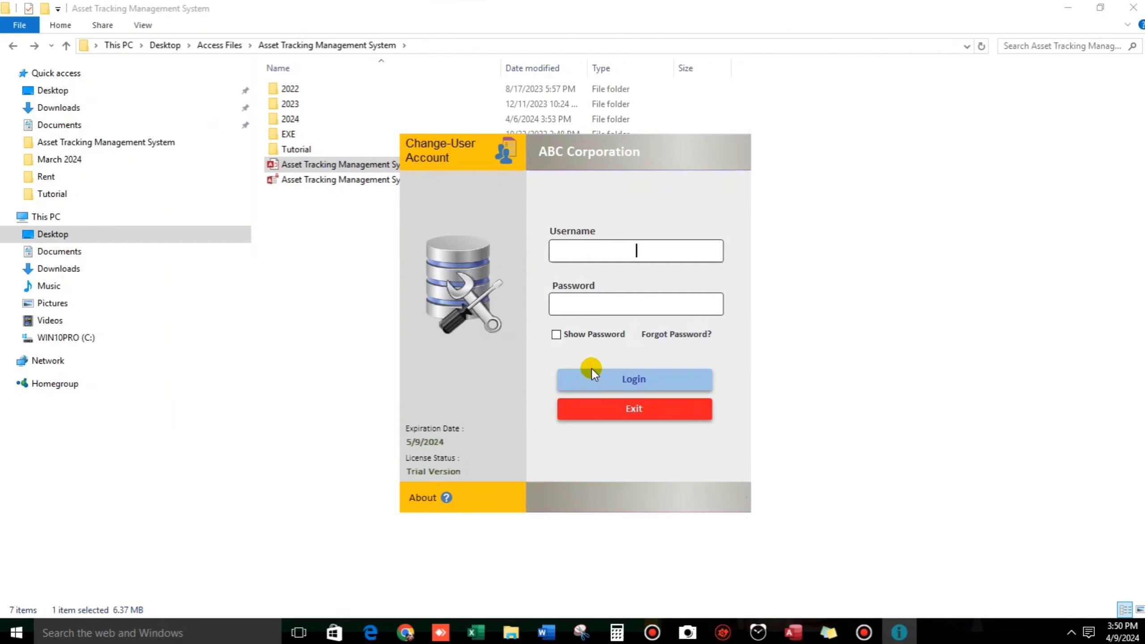
{"action": "type", "text": "admin"}
{"action": "key", "text": "Tab"}
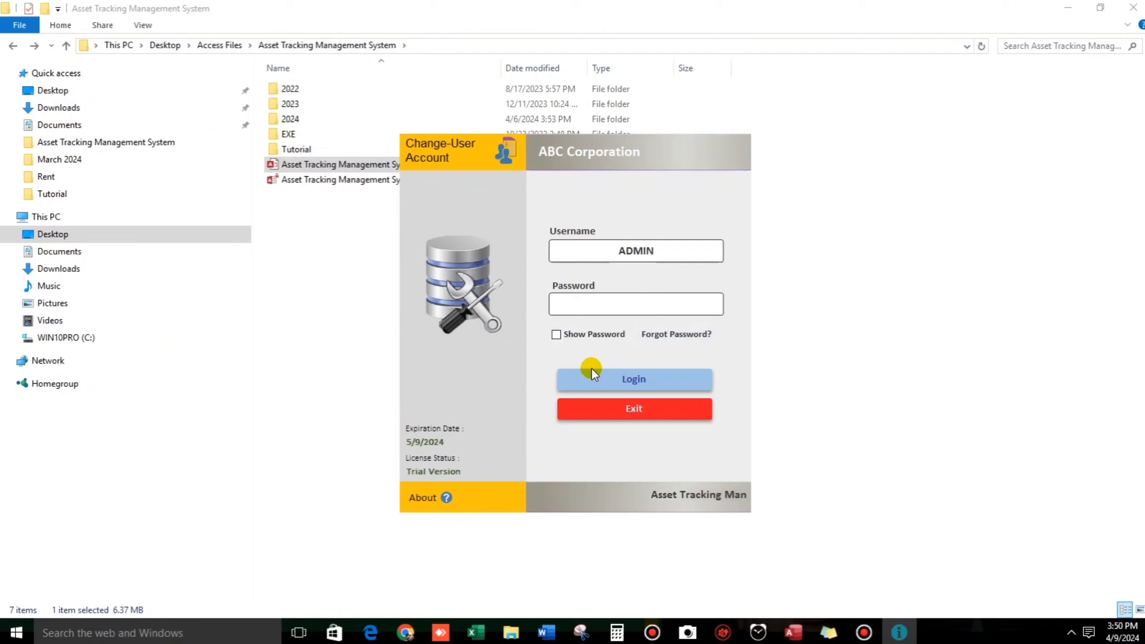
{"action": "type", "text": "***"}
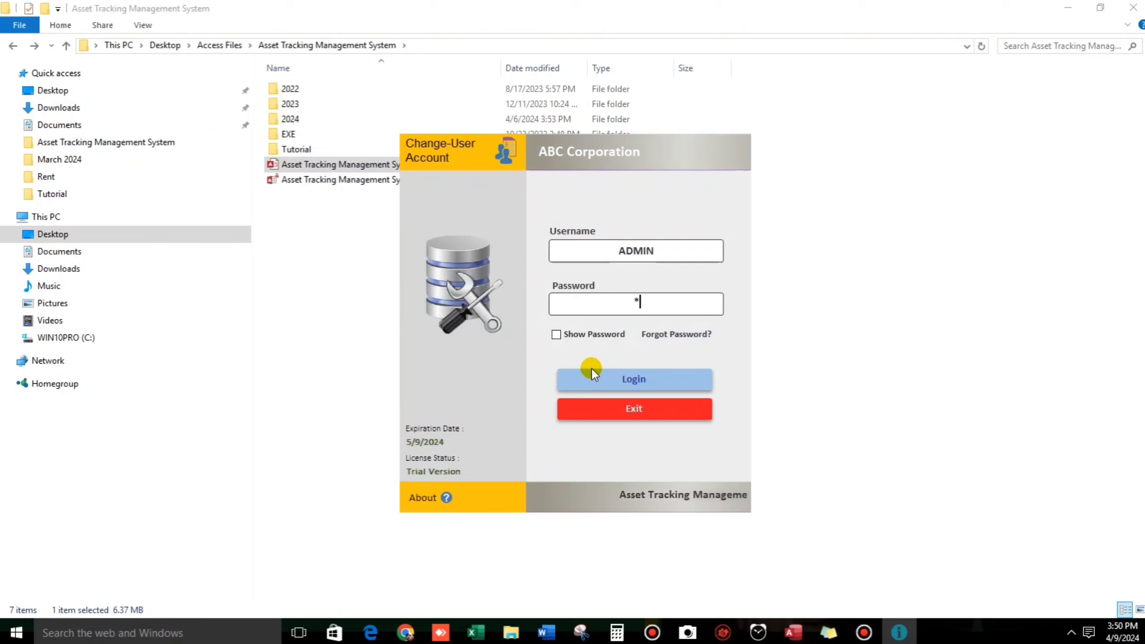
{"action": "left_click", "coordinate": [625, 378]}
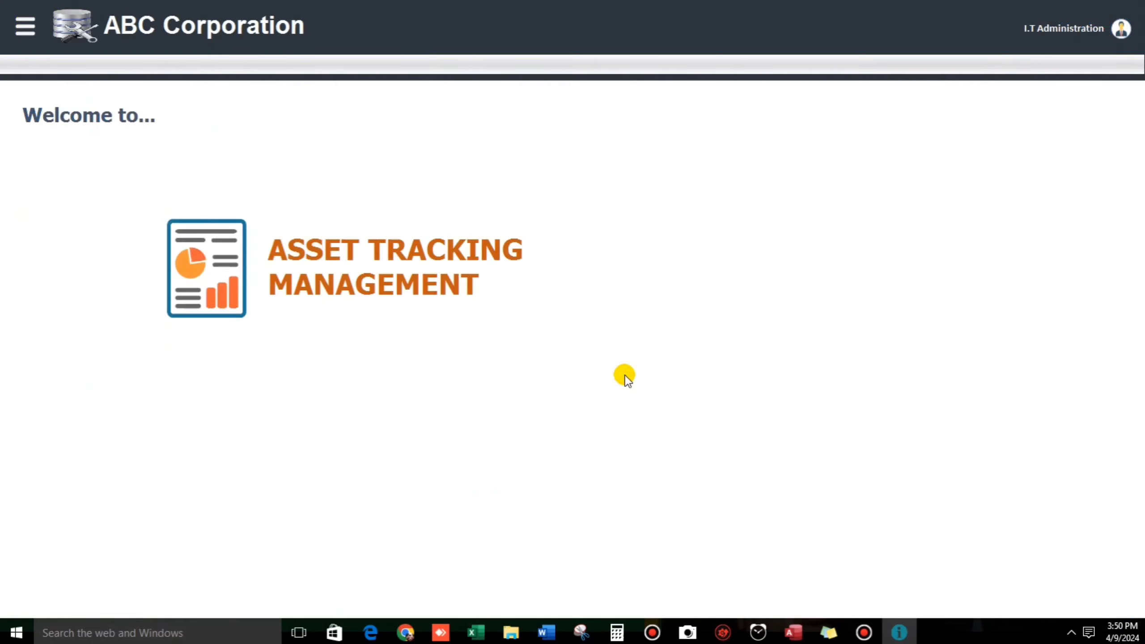
Step: In Asset Transfer, add the reason code 'Assigned' and confirm it appears in the Reason Code list
{"action": "left_click", "coordinate": [25, 25]}
{"action": "left_click", "coordinate": [57, 118]}
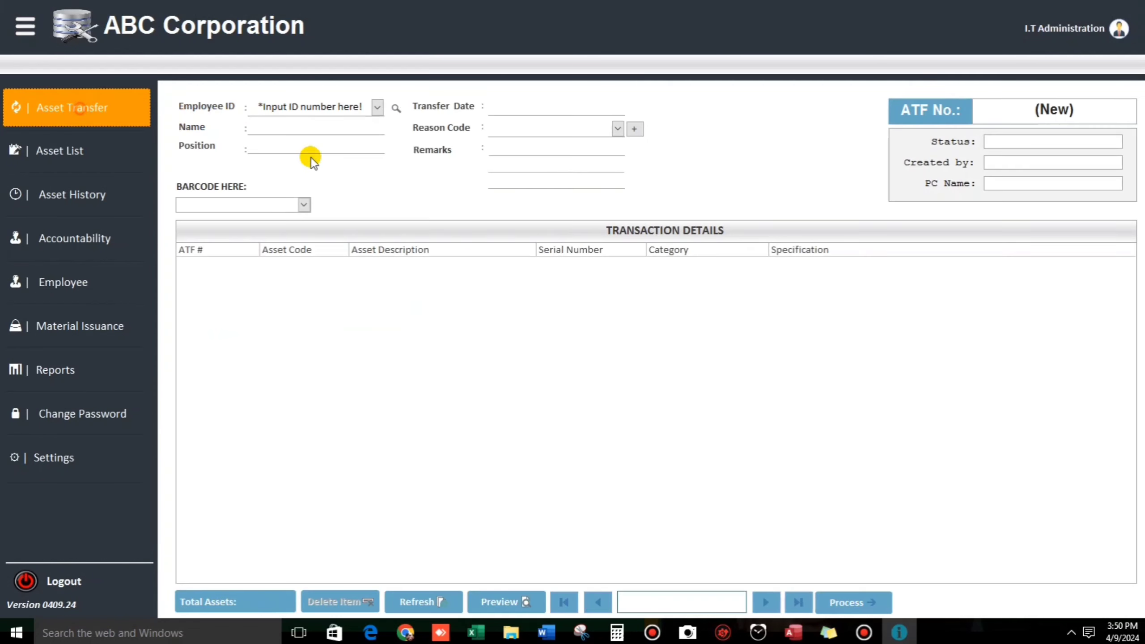
{"action": "left_click", "coordinate": [617, 128]}
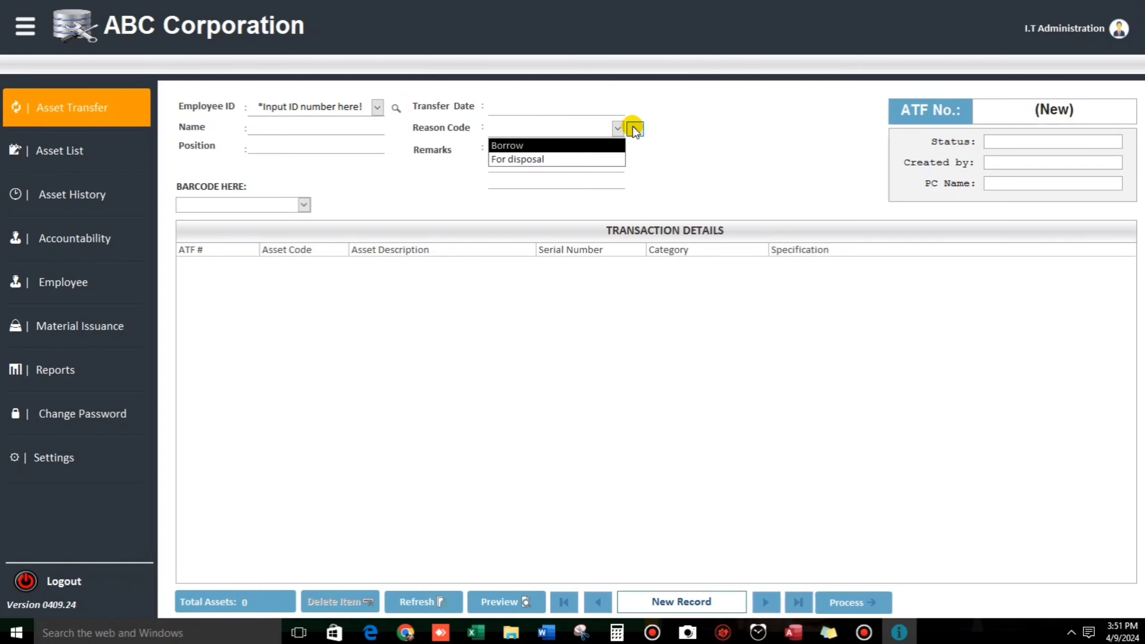
{"action": "left_click", "coordinate": [634, 129]}
{"action": "type", "text": "A"}
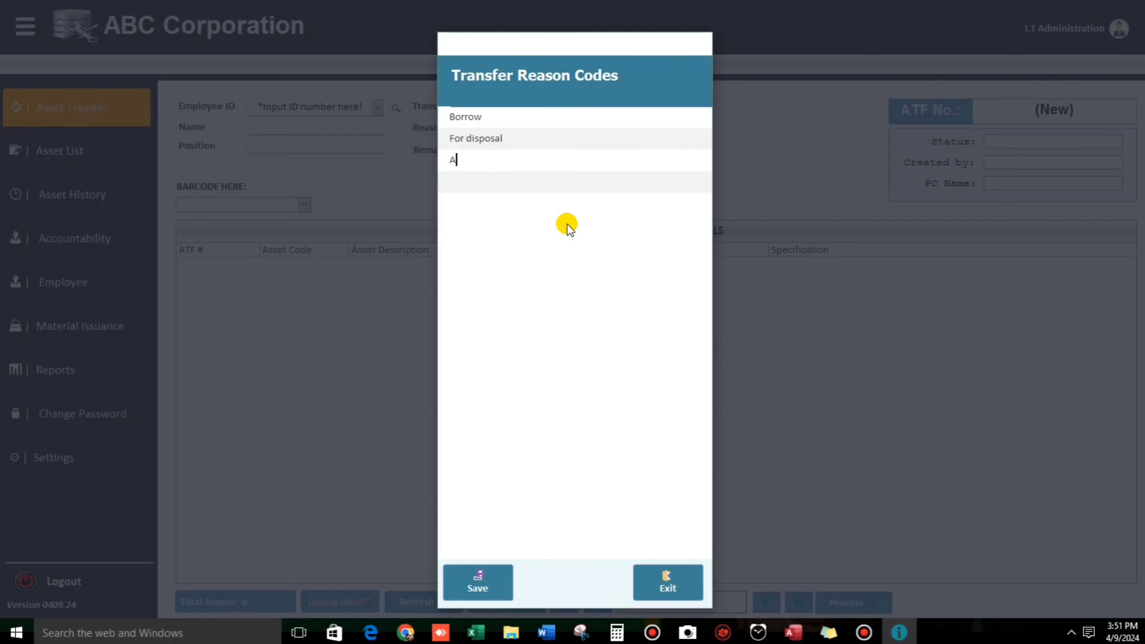
{"action": "type", "text": "ssigned"}
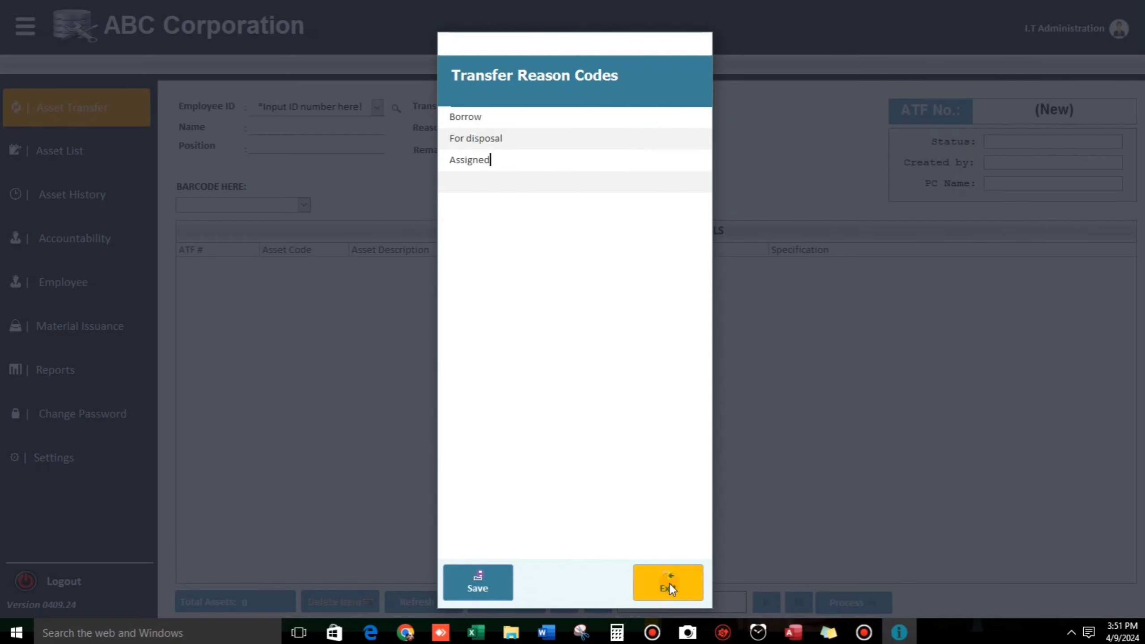
{"action": "left_click", "coordinate": [669, 584]}
{"action": "left_click", "coordinate": [617, 128]}
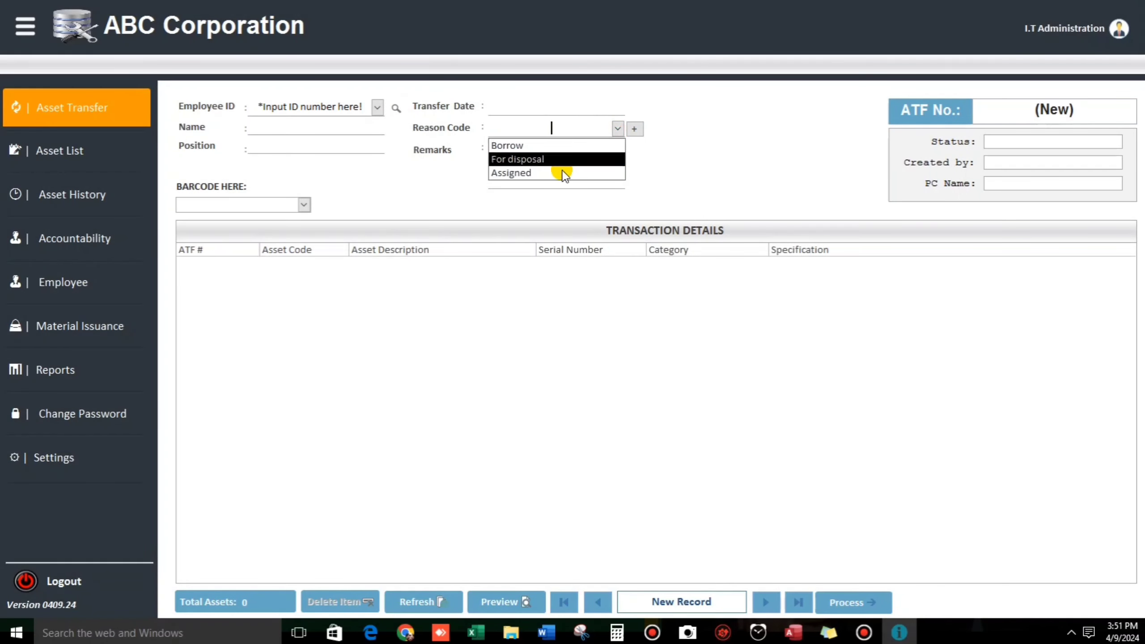
{"action": "left_click", "coordinate": [670, 170]}
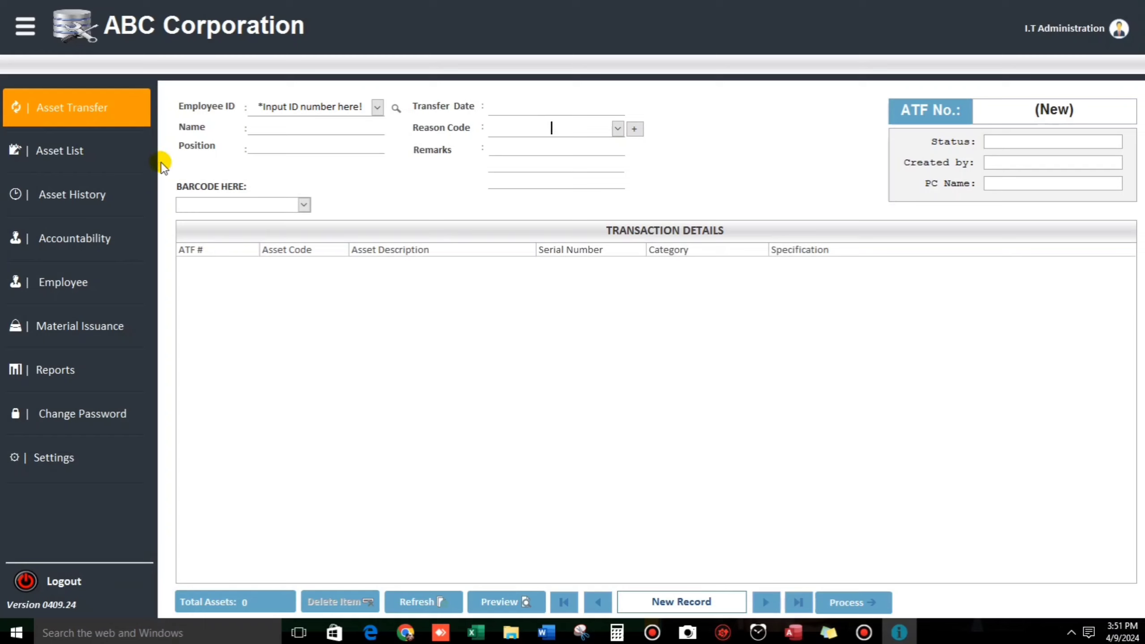
Step: From the Asset List page, add a new asset with asset code FF00001
{"action": "left_click", "coordinate": [63, 156]}
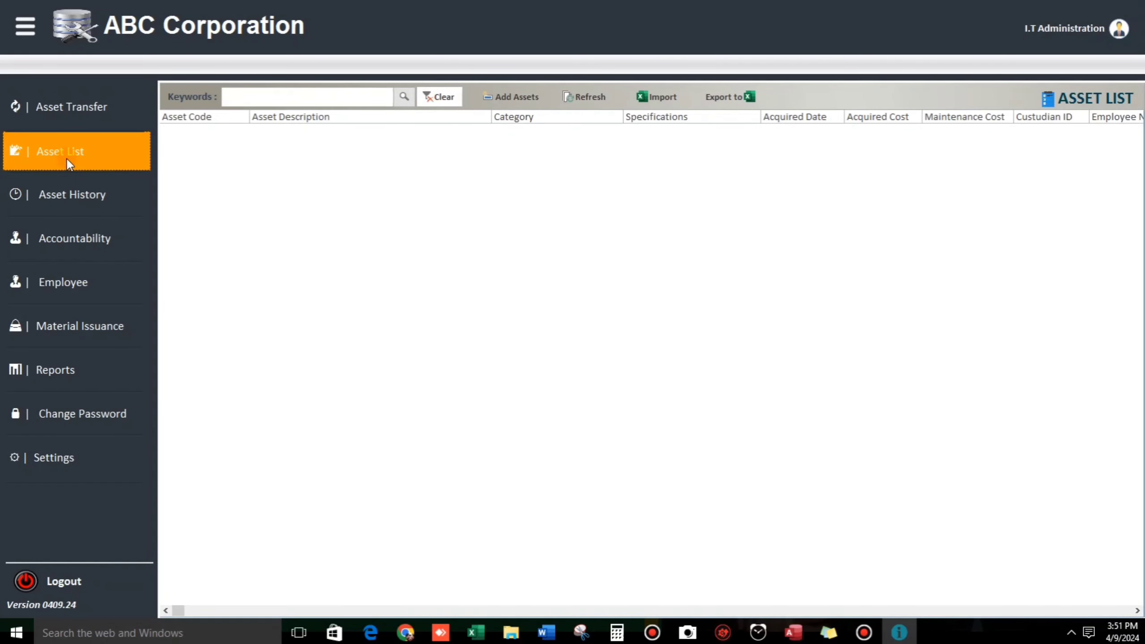
{"action": "left_click", "coordinate": [319, 147]}
{"action": "left_click", "coordinate": [512, 96]}
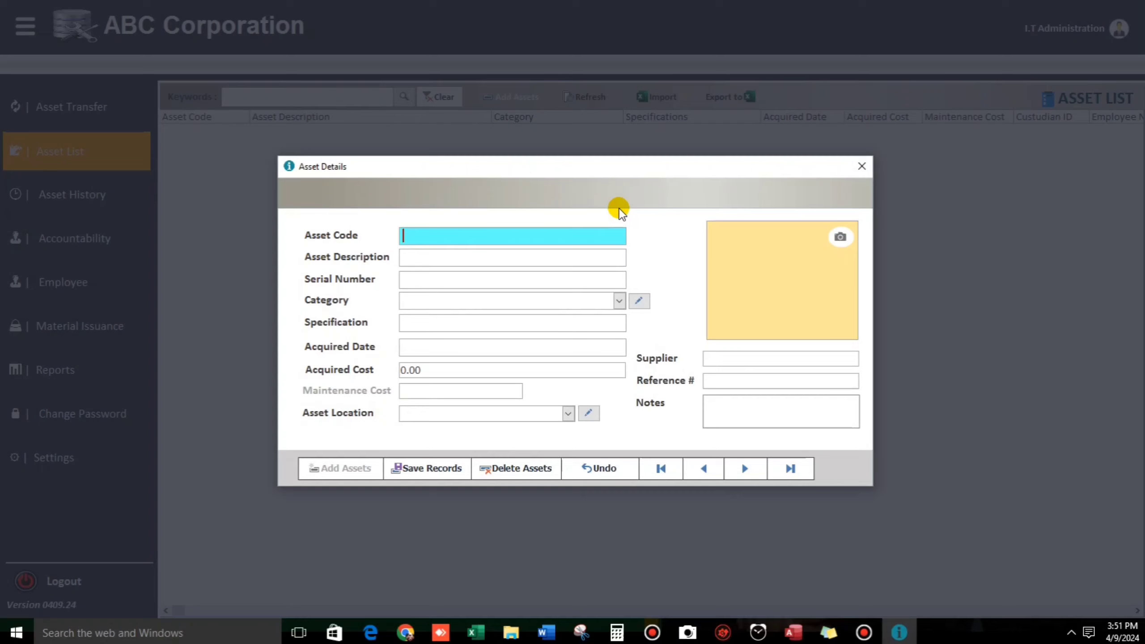
{"action": "type", "text": "FF00001"}
{"action": "key", "text": "Tab"}
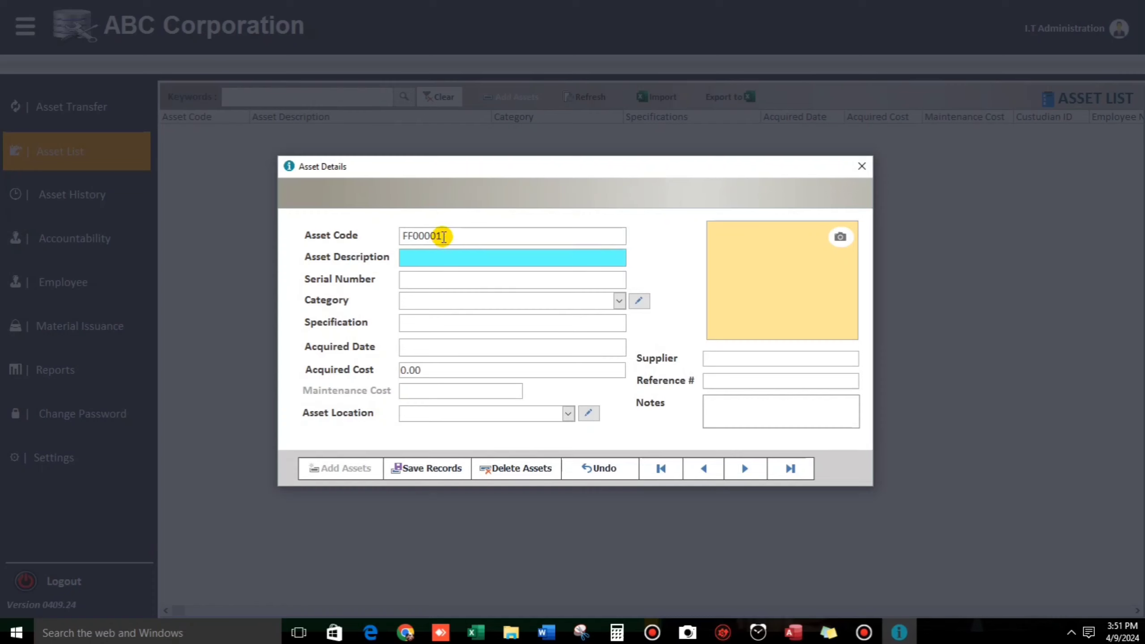
{"action": "left_click", "coordinate": [444, 237]}
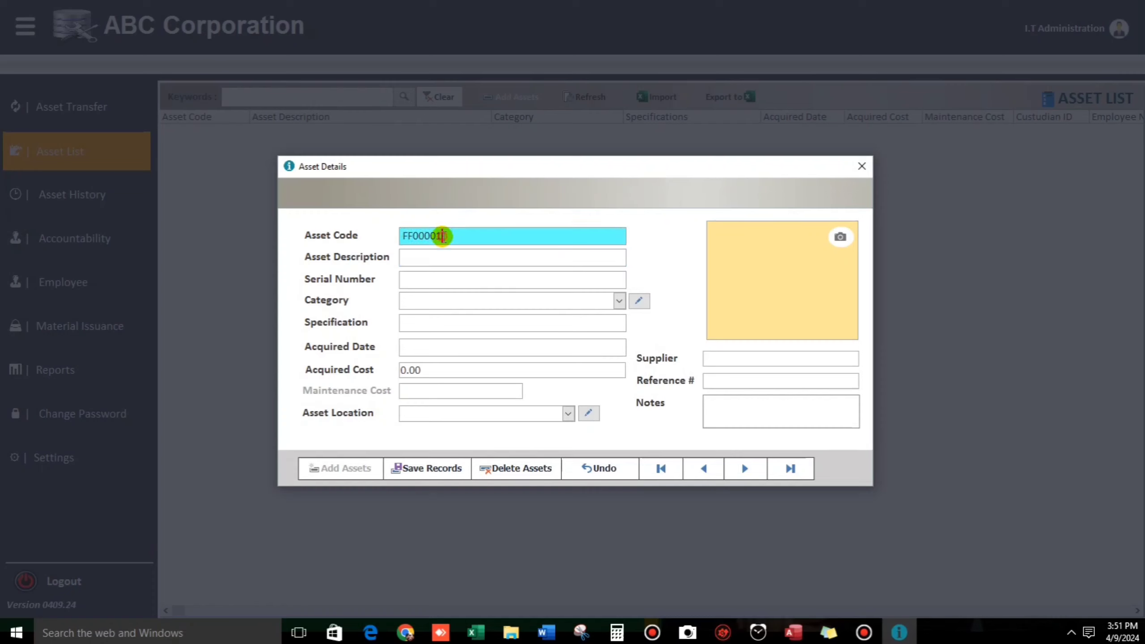
{"action": "left_click", "coordinate": [408, 235]}
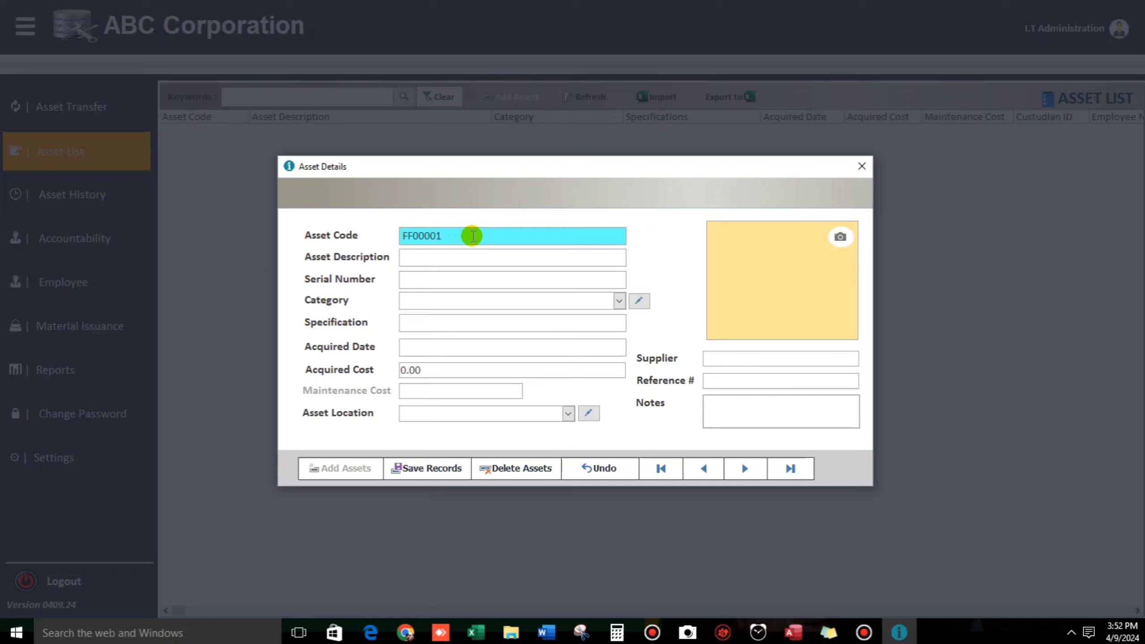
{"action": "left_click", "coordinate": [427, 259]}
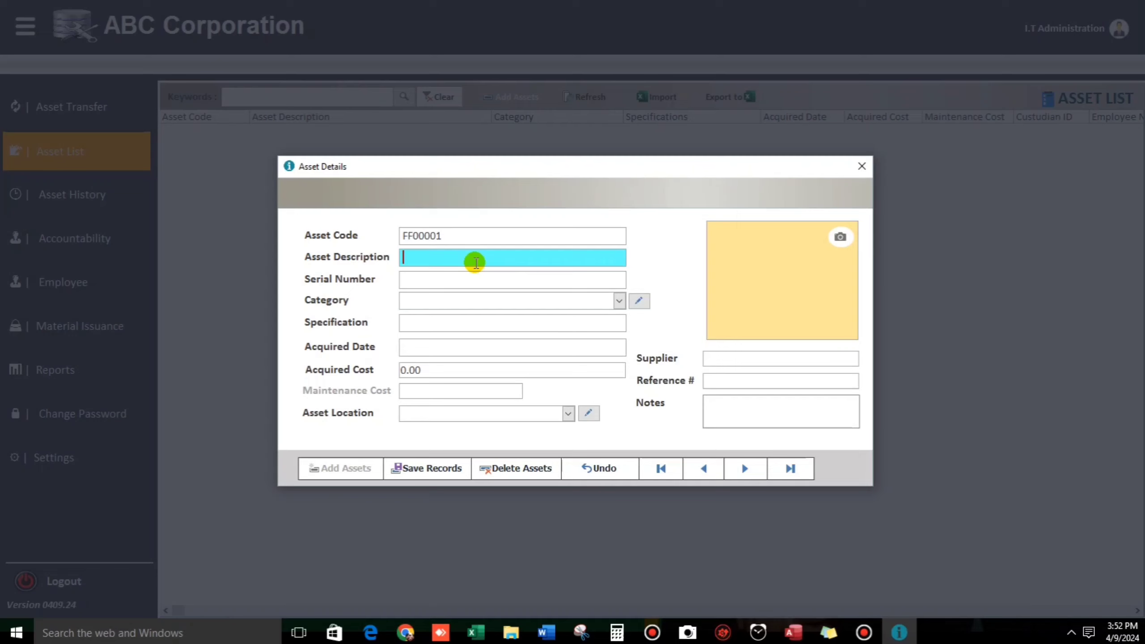
Step: Enter description Office Chair, serial number N/a and category Furniture & Fixtures
{"action": "type", "text": "Office Chair"}
{"action": "key", "text": "Tab"}
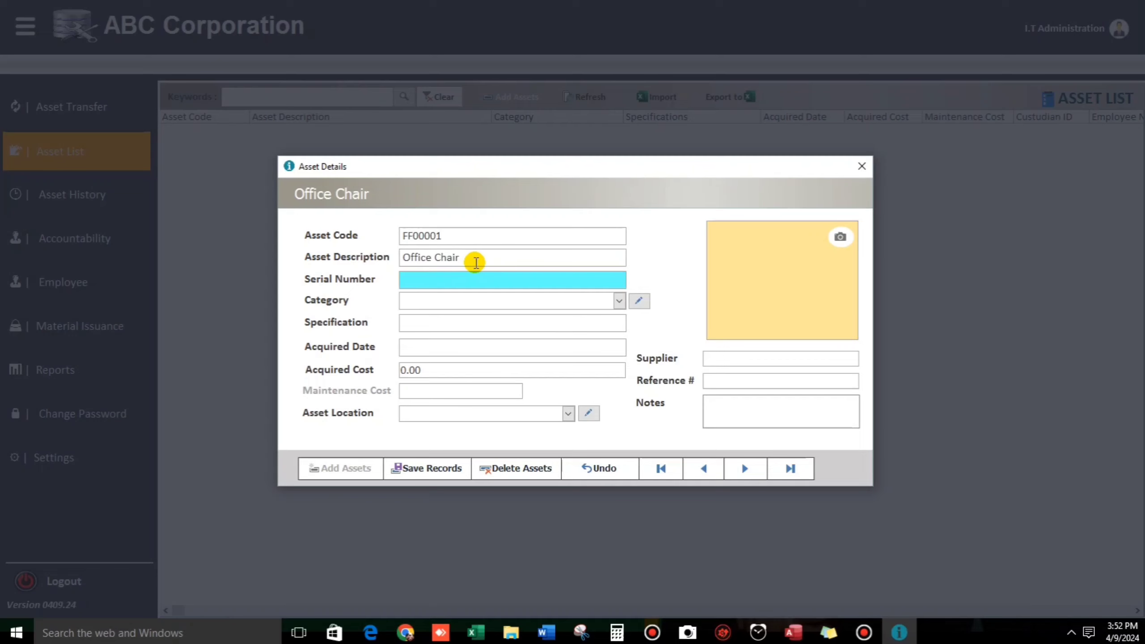
{"action": "type", "text": "N"}
{"action": "type", "text": "/"}
{"action": "key", "text": "BackSpace"}
{"action": "type", "text": "/a"}
{"action": "key", "text": "Tab"}
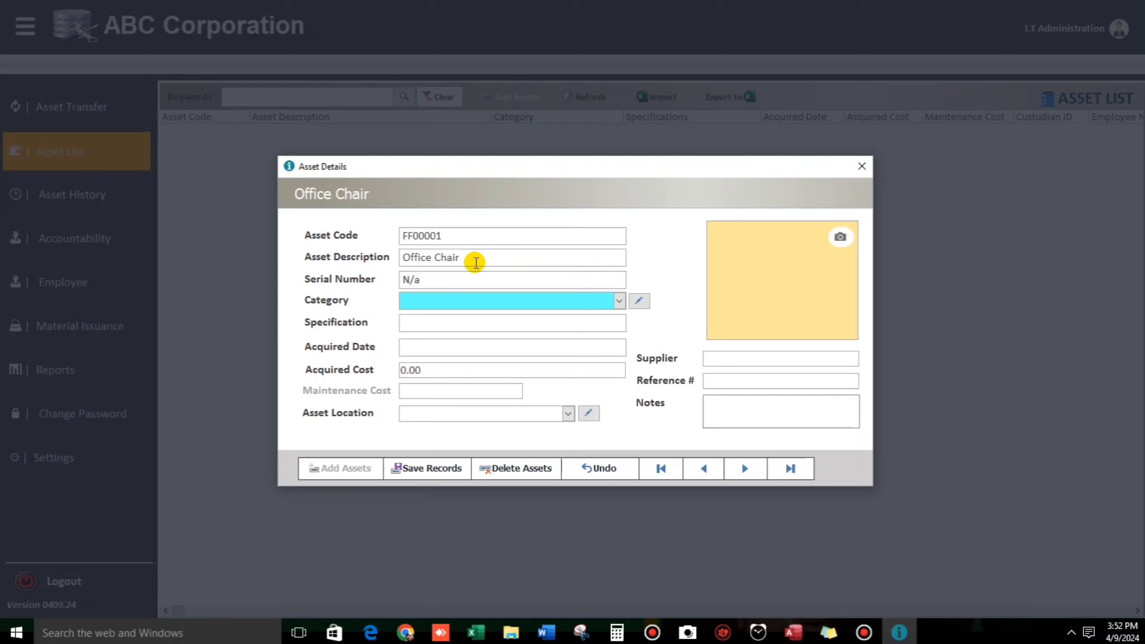
{"action": "type", "text": "Fur"}
{"action": "key", "text": "Tab"}
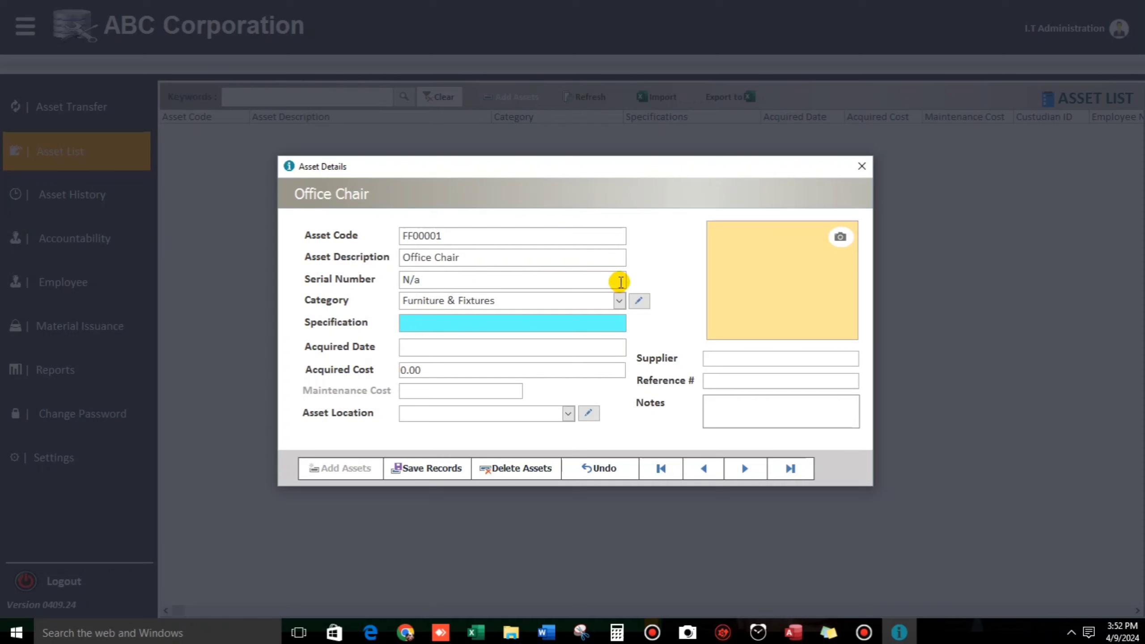
{"action": "left_click", "coordinate": [618, 300]}
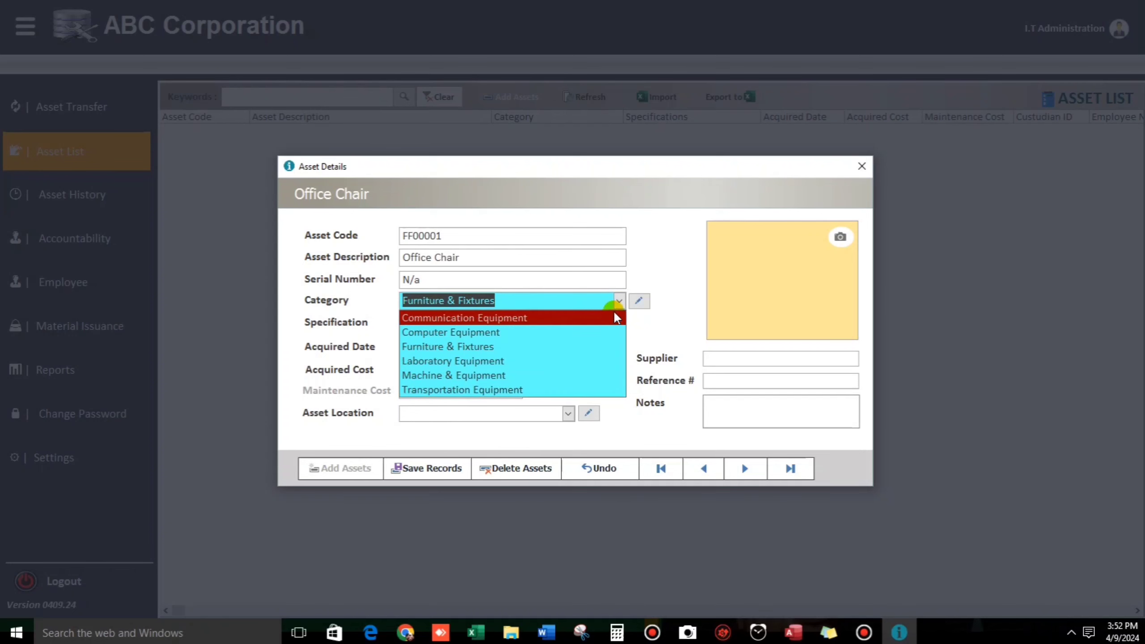
{"action": "left_click", "coordinate": [638, 302]}
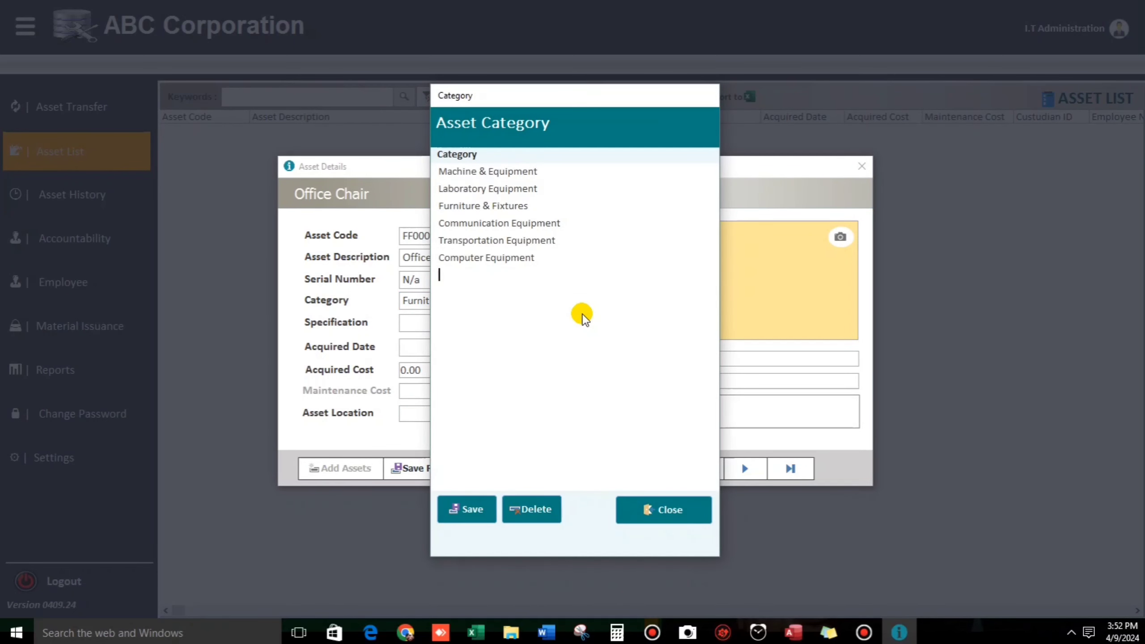
Step: Add a Facilities asset category while keeping Furniture & Fixtures for the chair
{"action": "type", "text": "Fac"}
{"action": "type", "text": "ili"}
{"action": "type", "text": "ties"}
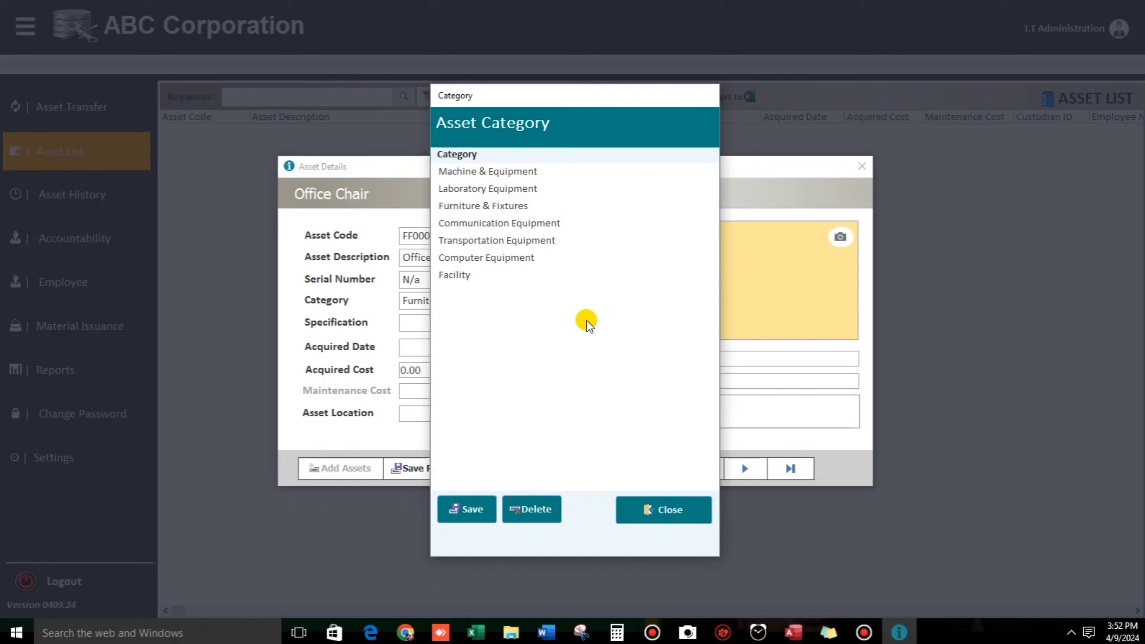
{"action": "left_click", "coordinate": [670, 502]}
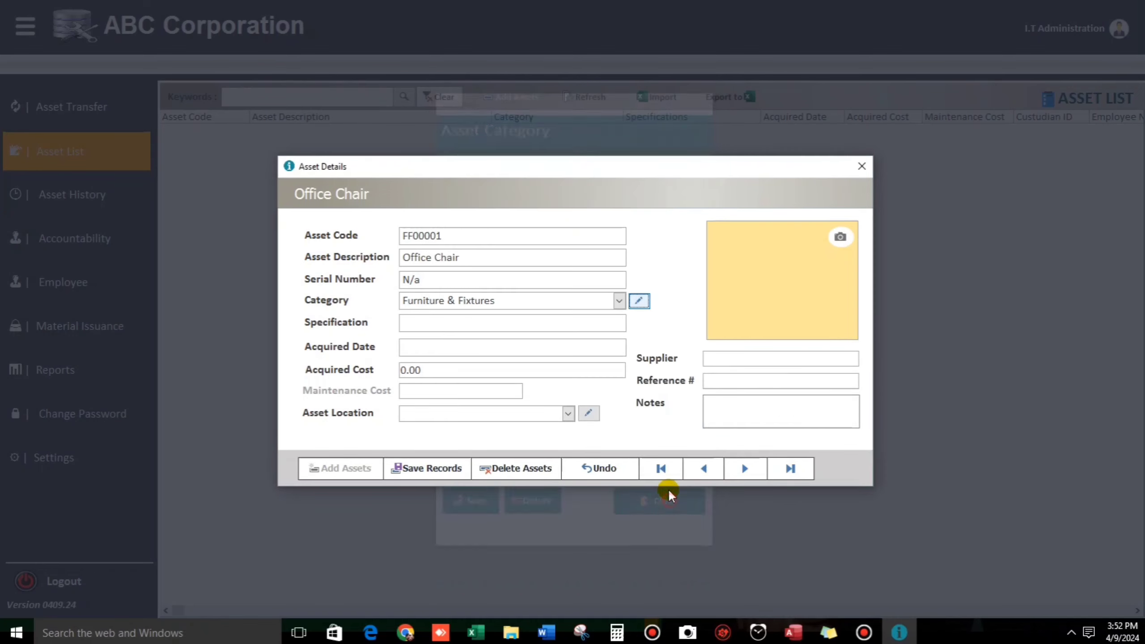
{"action": "left_click", "coordinate": [619, 301]}
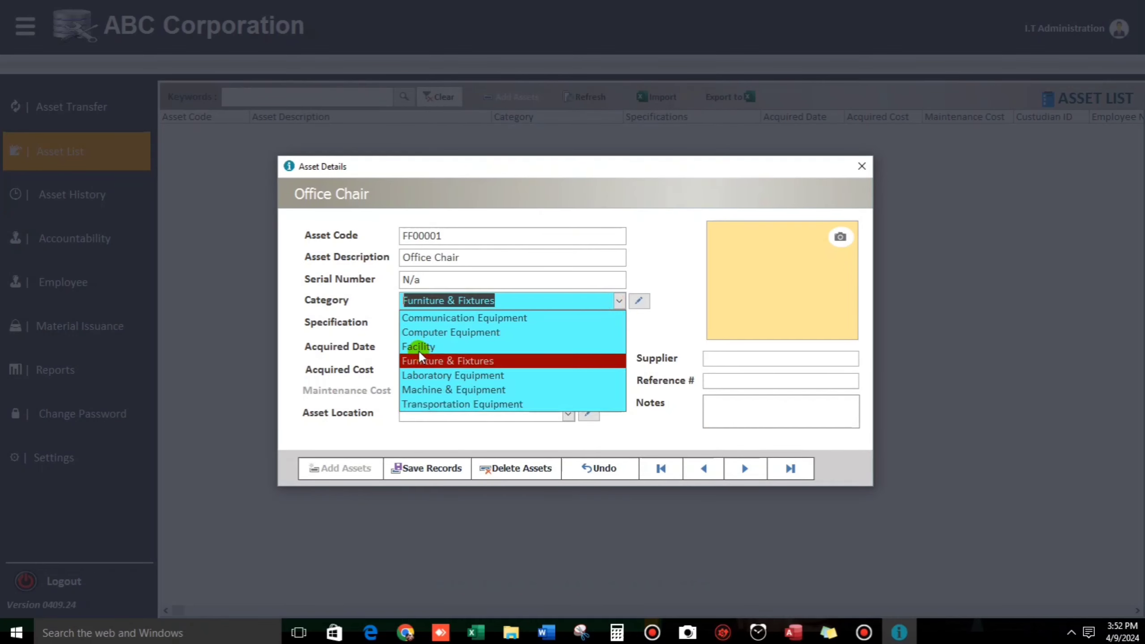
{"action": "left_click", "coordinate": [679, 323]}
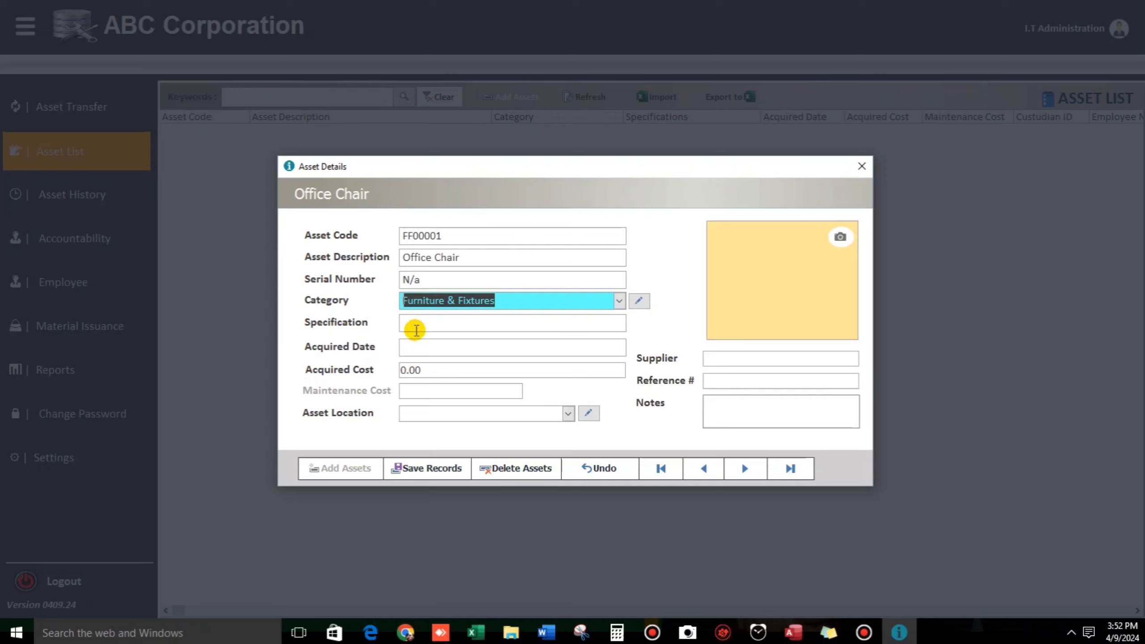
{"action": "left_click", "coordinate": [415, 324]}
Step: Enter specification 'Color Black, Hydraulic', acquired date 4/8/2024 and cost 5000
{"action": "type", "text": "Co"}
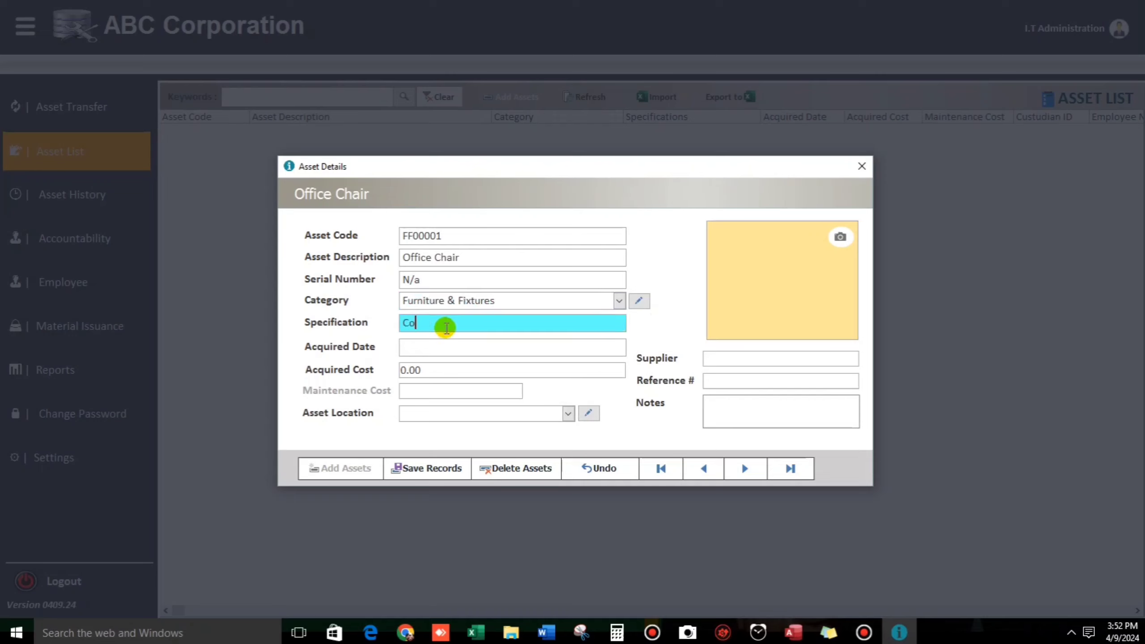
{"action": "type", "text": "lor Black, Hydraulic"}
{"action": "key", "text": "Tab"}
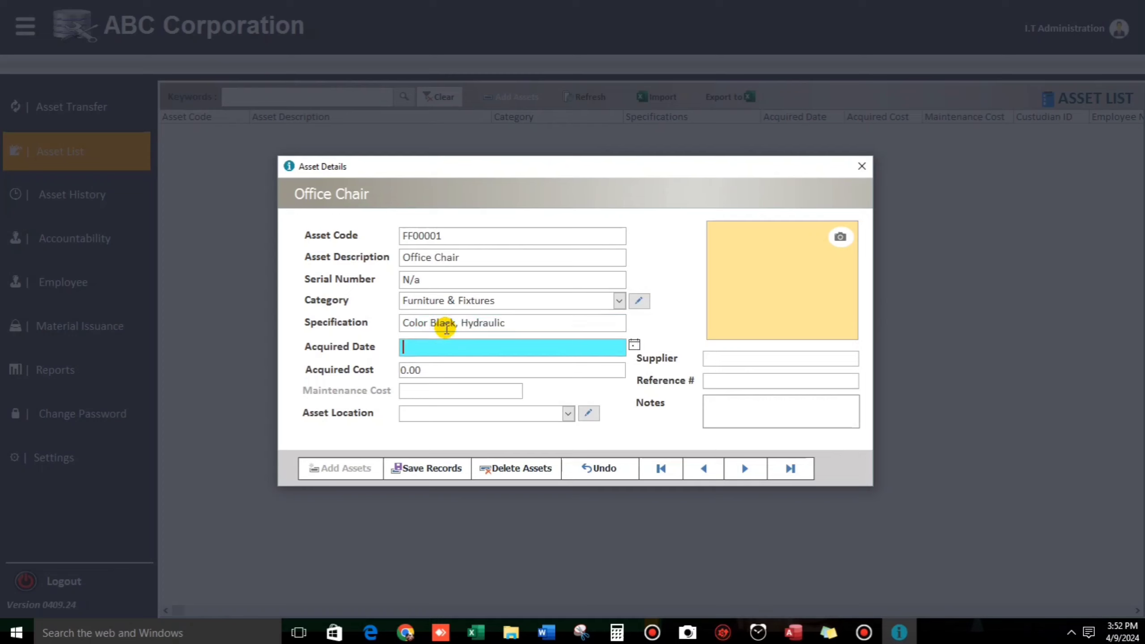
{"action": "type", "text": "4/8/2024"}
{"action": "key", "text": "Tab"}
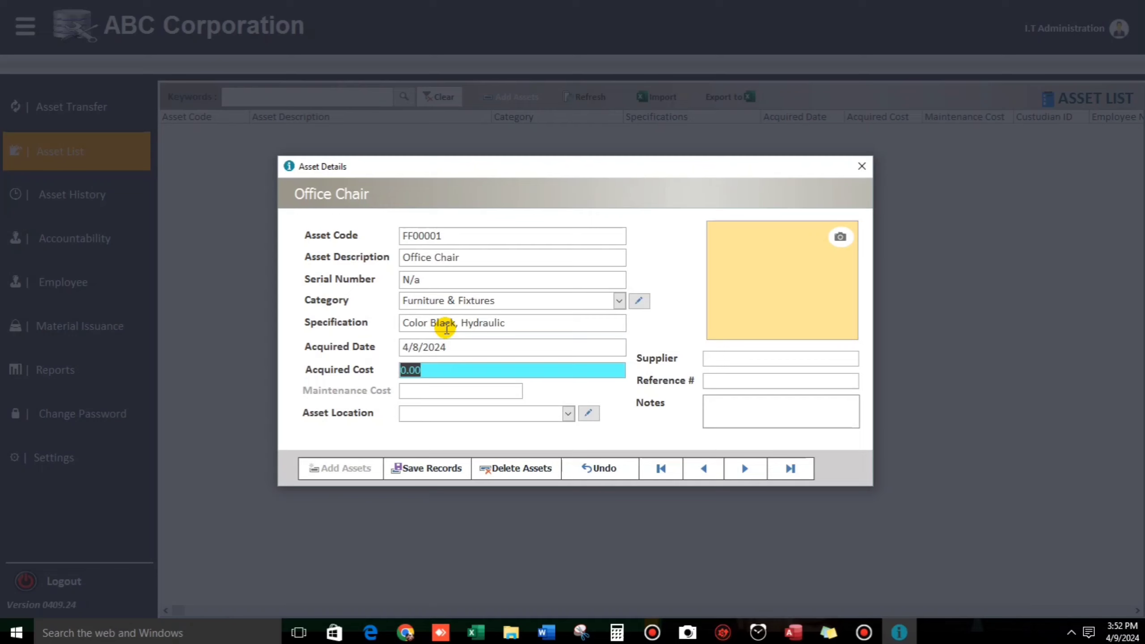
{"action": "type", "text": "5000"}
{"action": "key", "text": "Tab"}
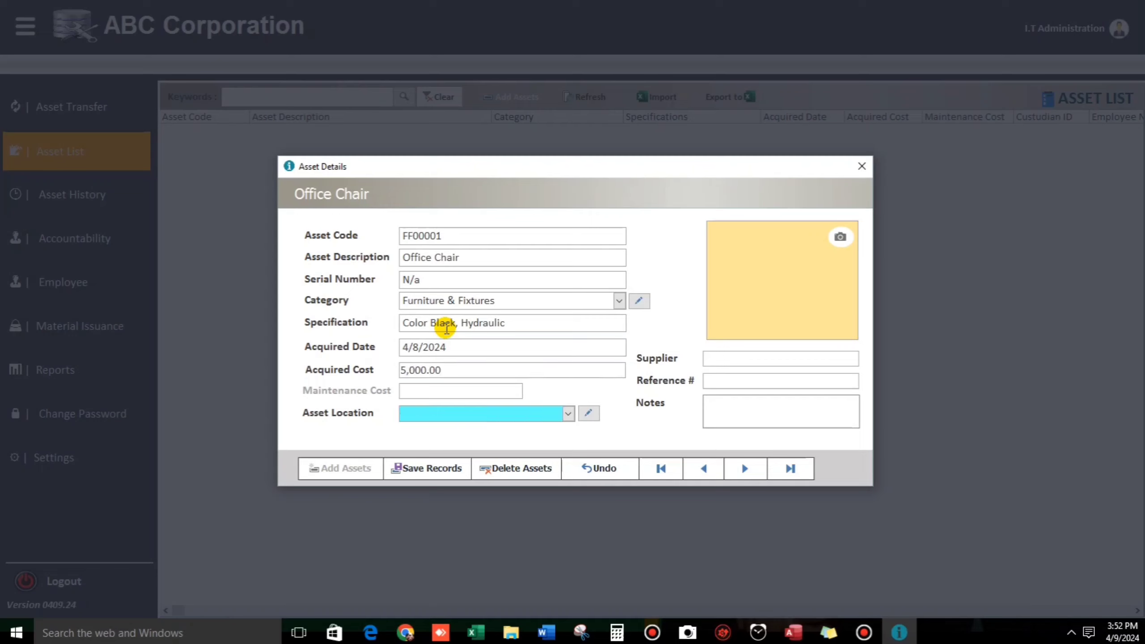
{"action": "type", "text": "c"}
{"action": "key", "text": "BackSpace"}
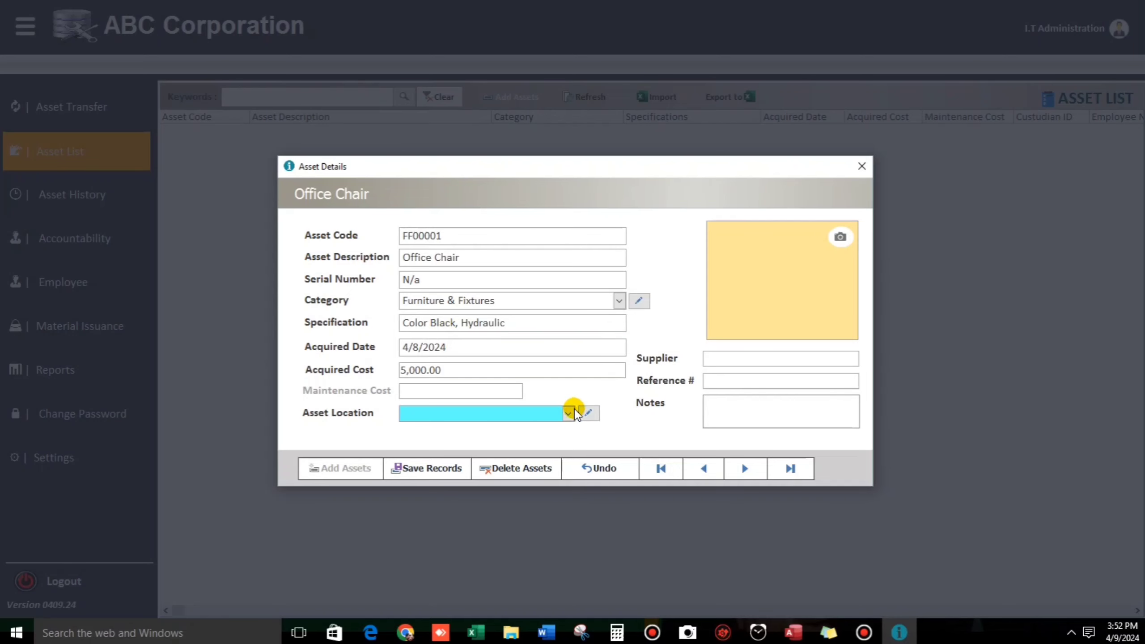
Step: Add Cebu and Manila to the location list and set the chair's location to Cebu
{"action": "left_click", "coordinate": [568, 414]}
{"action": "left_click", "coordinate": [589, 413]}
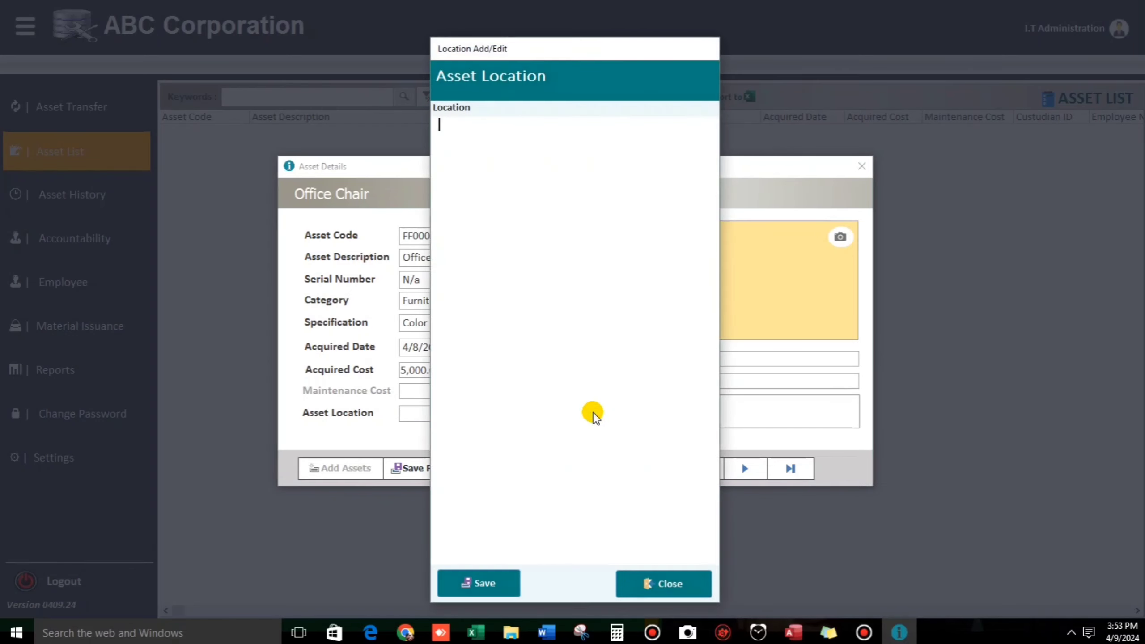
{"action": "type", "text": "cebu"}
{"action": "left_click", "coordinate": [451, 137]}
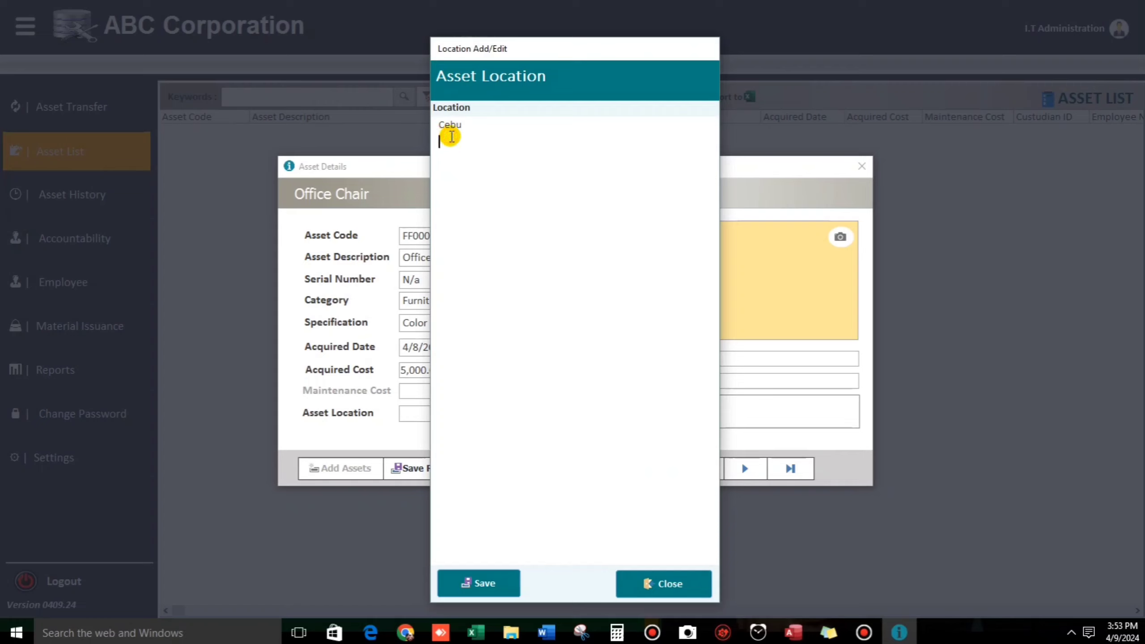
{"action": "type", "text": "Manila"}
{"action": "left_click", "coordinate": [672, 577]}
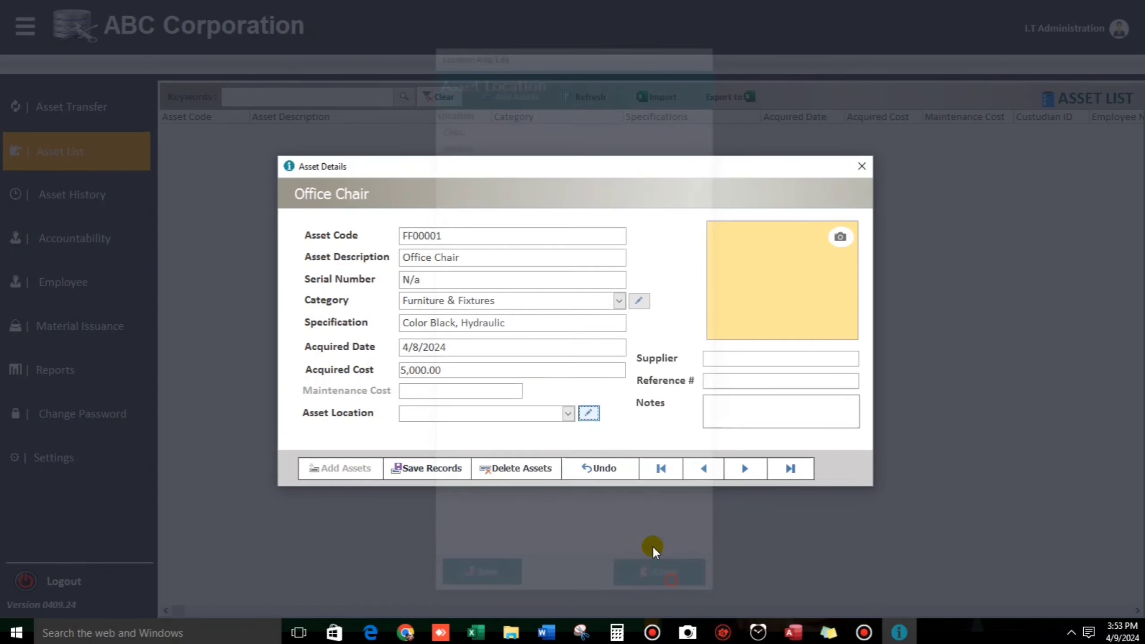
{"action": "left_click", "coordinate": [569, 414]}
{"action": "left_click", "coordinate": [519, 428]}
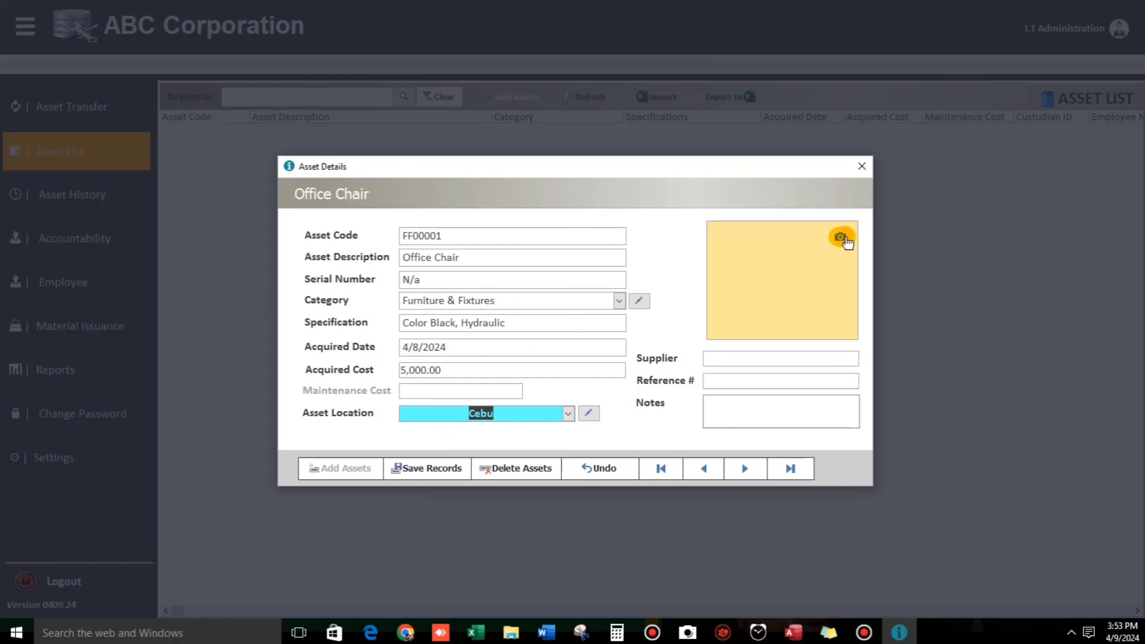
Step: Load Office Chair.jpg from Documents as the asset photo and enter supplier Supp1
{"action": "left_click", "coordinate": [840, 237]}
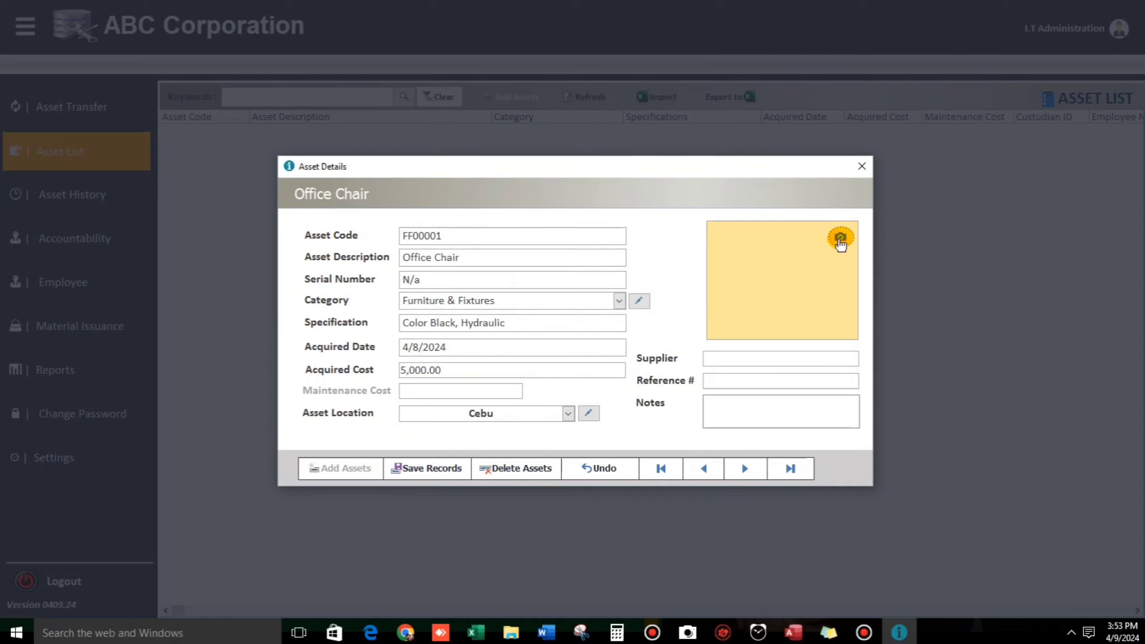
{"action": "left_click", "coordinate": [840, 239]}
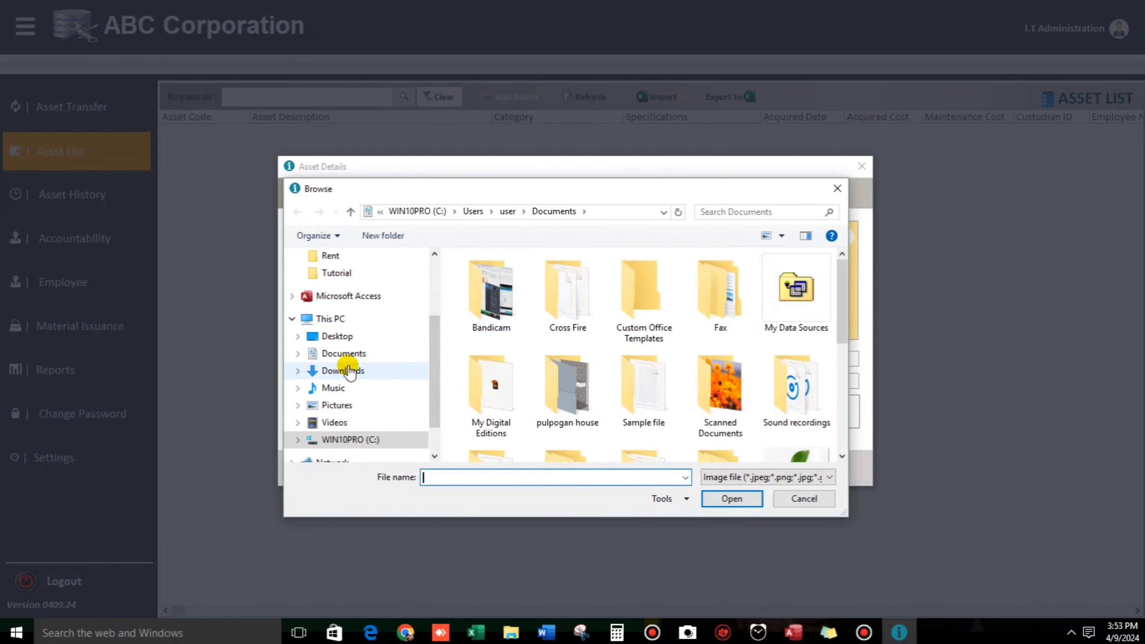
{"action": "left_click", "coordinate": [342, 370]}
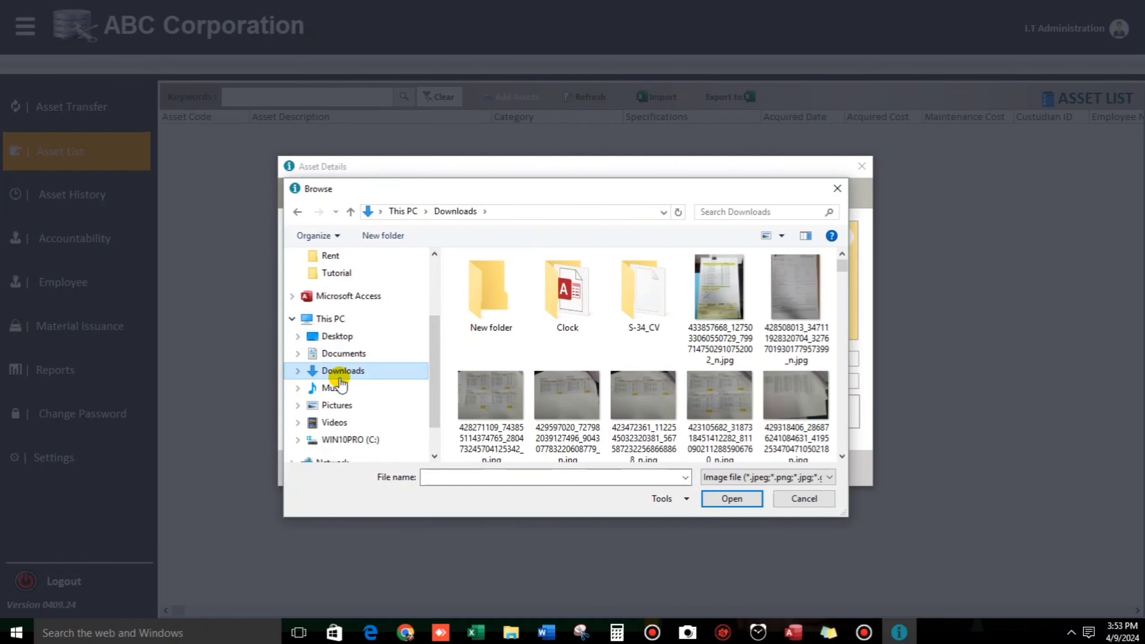
{"action": "left_click", "coordinate": [344, 353]}
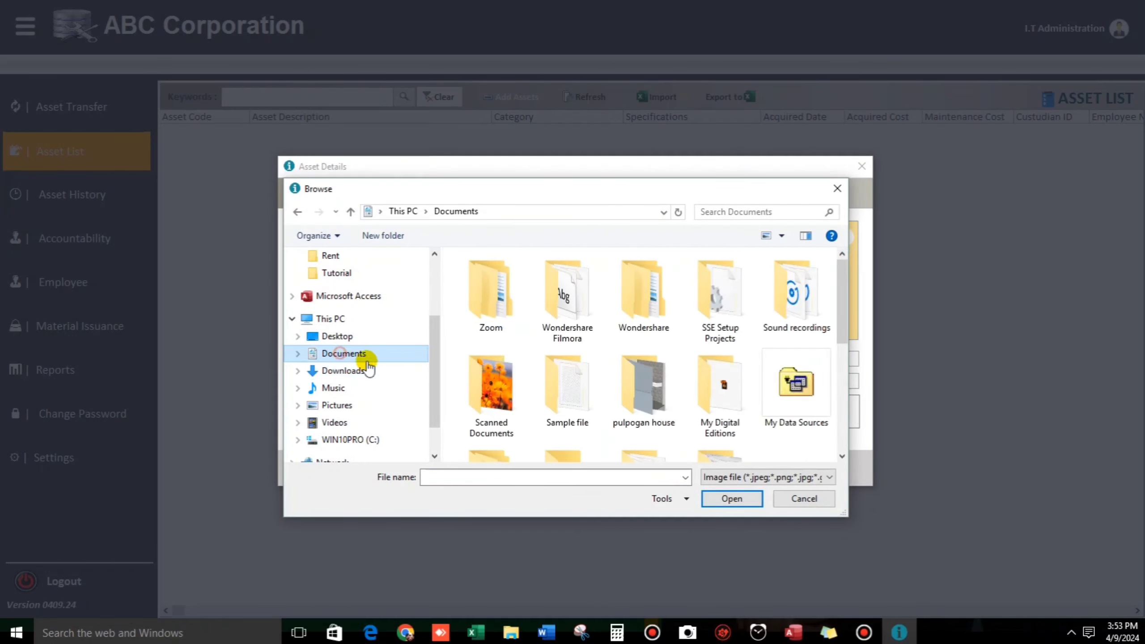
{"action": "scroll", "coordinate": [560, 374], "scroll_direction": "down", "scroll_amount": 5}
{"action": "left_click", "coordinate": [634, 338]}
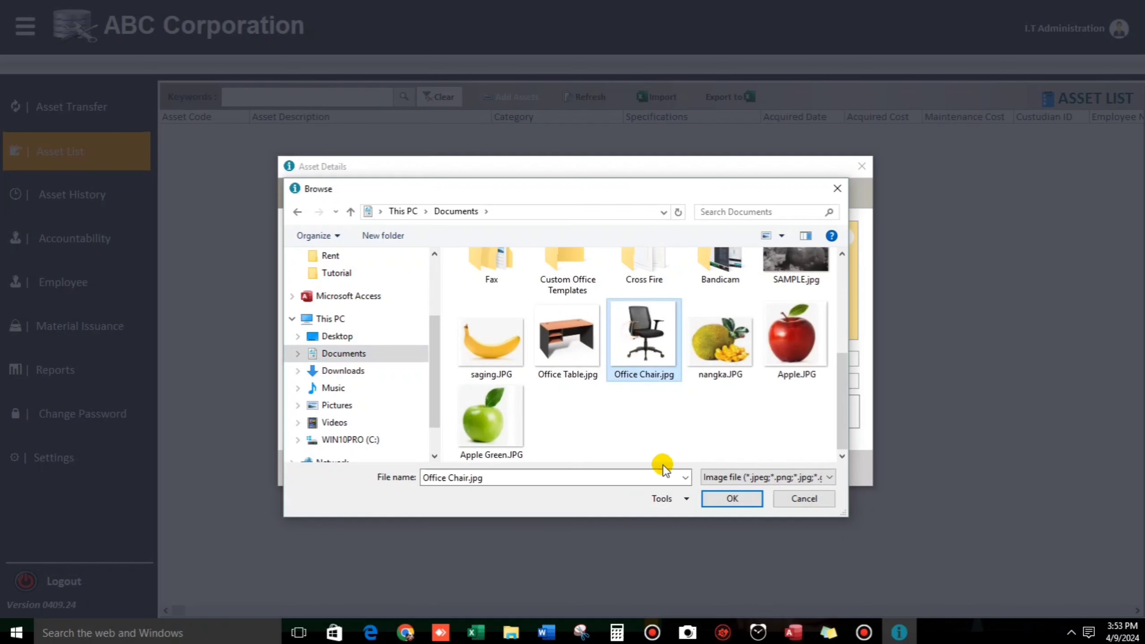
{"action": "left_click", "coordinate": [732, 499]}
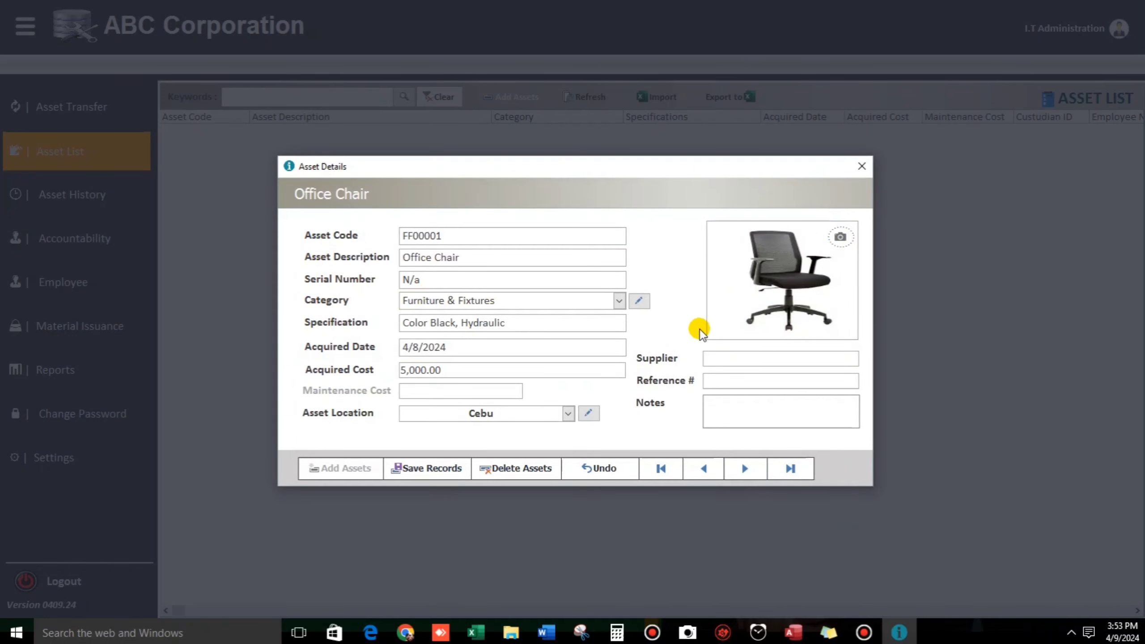
{"action": "left_click", "coordinate": [722, 358]}
{"action": "type", "text": "Supp"}
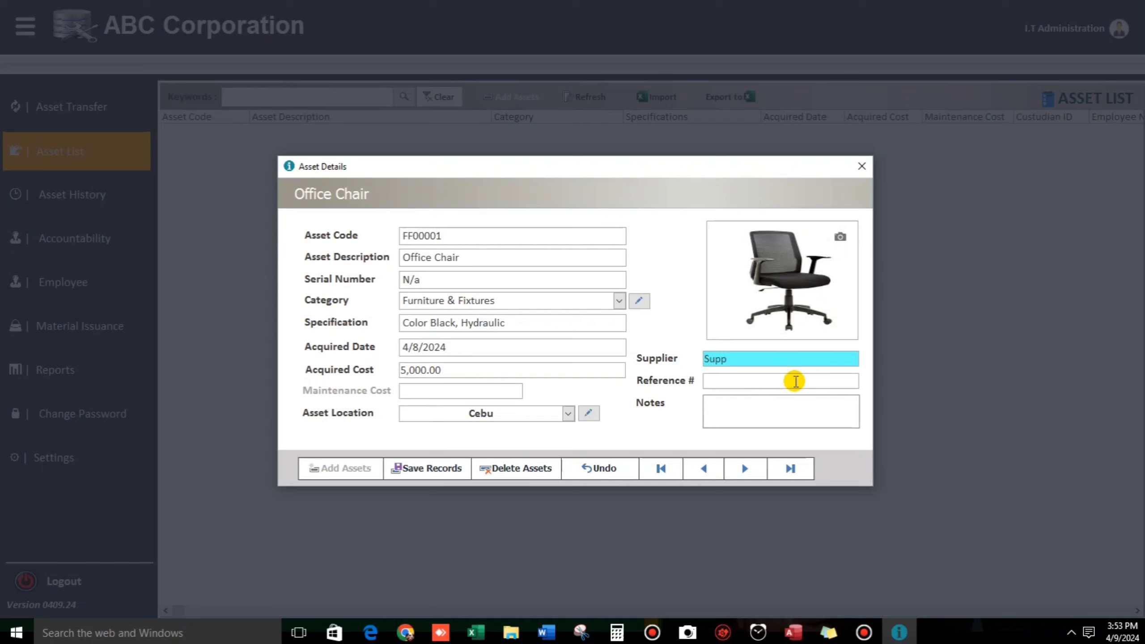
{"action": "type", "text": "1"}
Step: Enter reference Inv:0000 and note 'Trial entyry', save the chair, and refresh the asset list
{"action": "left_click", "coordinate": [796, 382]}
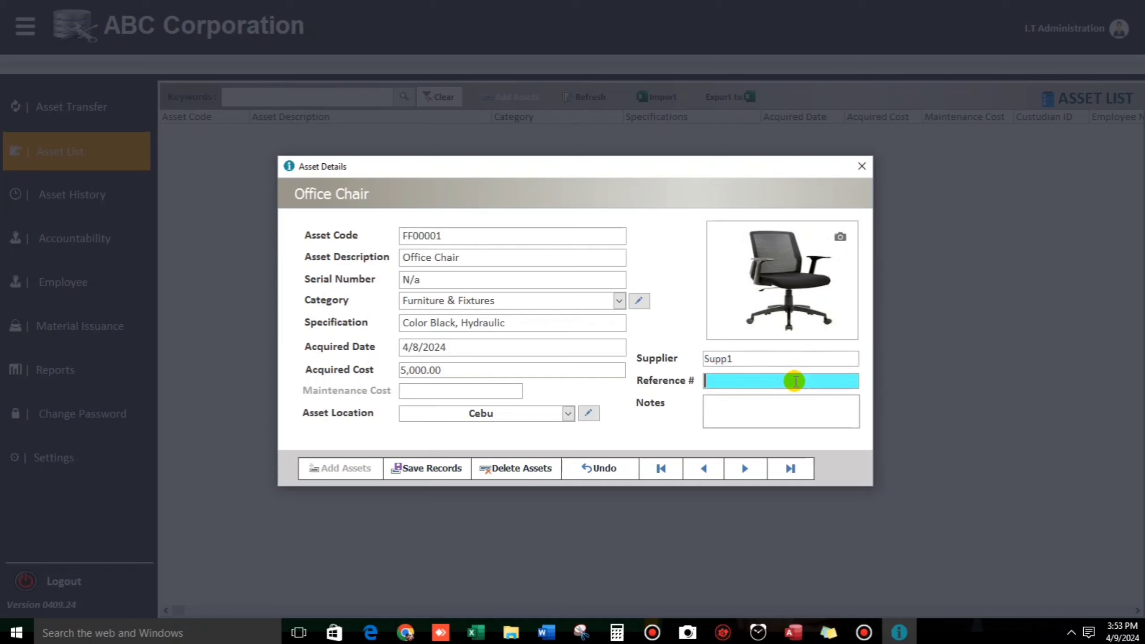
{"action": "type", "text": "Inv:00001"}
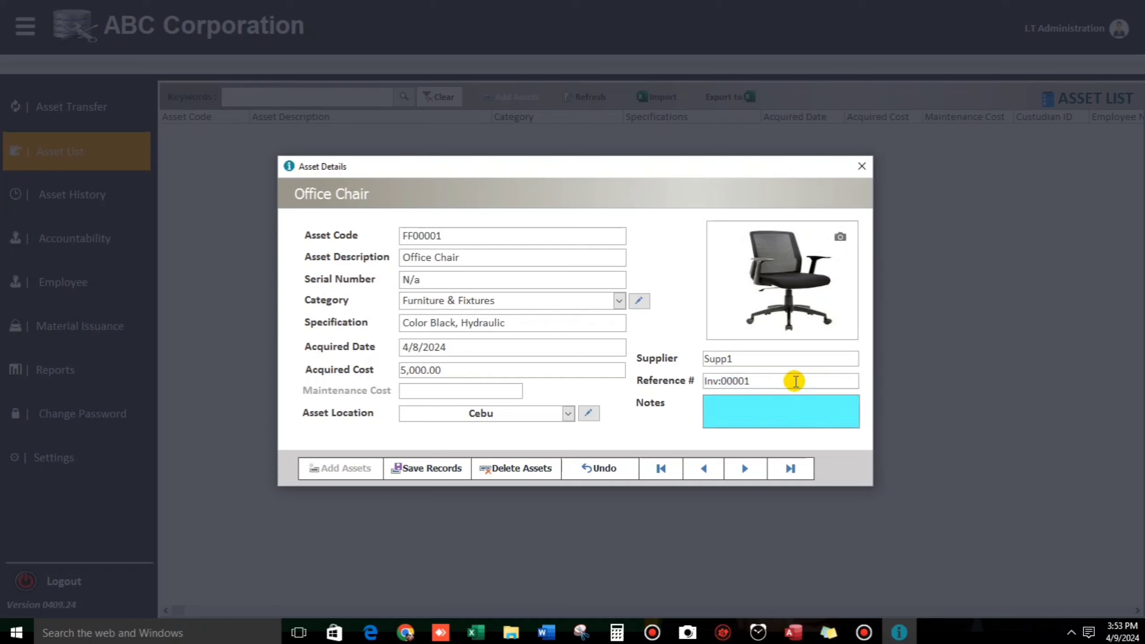
{"action": "type", "text": "Trial entyry"}
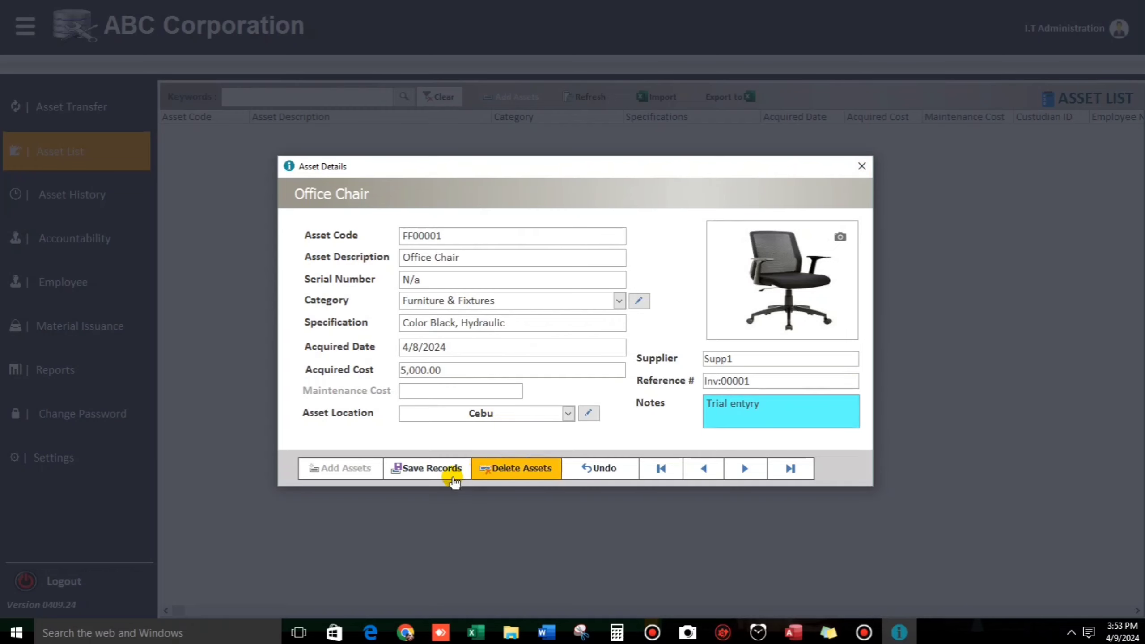
{"action": "left_click", "coordinate": [460, 469]}
{"action": "left_click", "coordinate": [859, 168]}
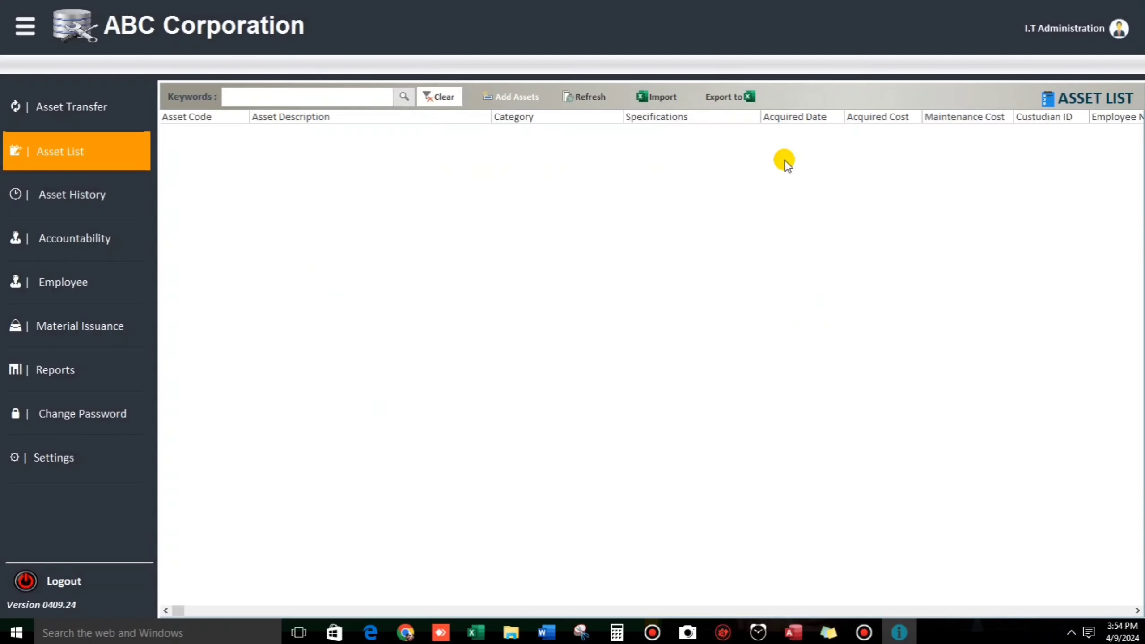
{"action": "left_click", "coordinate": [585, 97]}
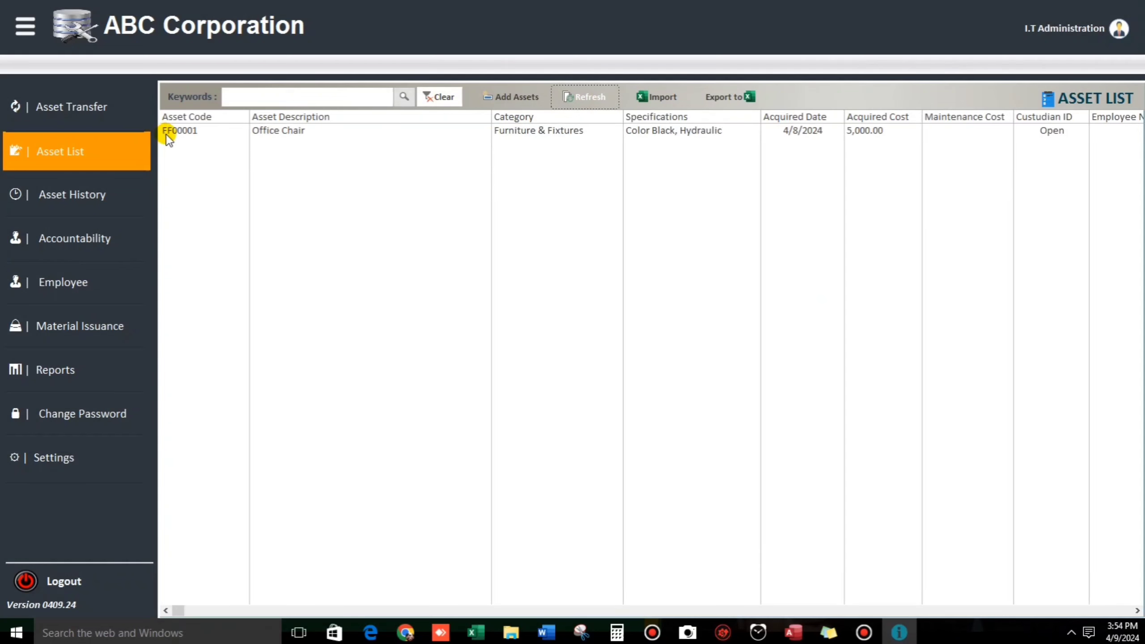
{"action": "double_click", "coordinate": [283, 133]}
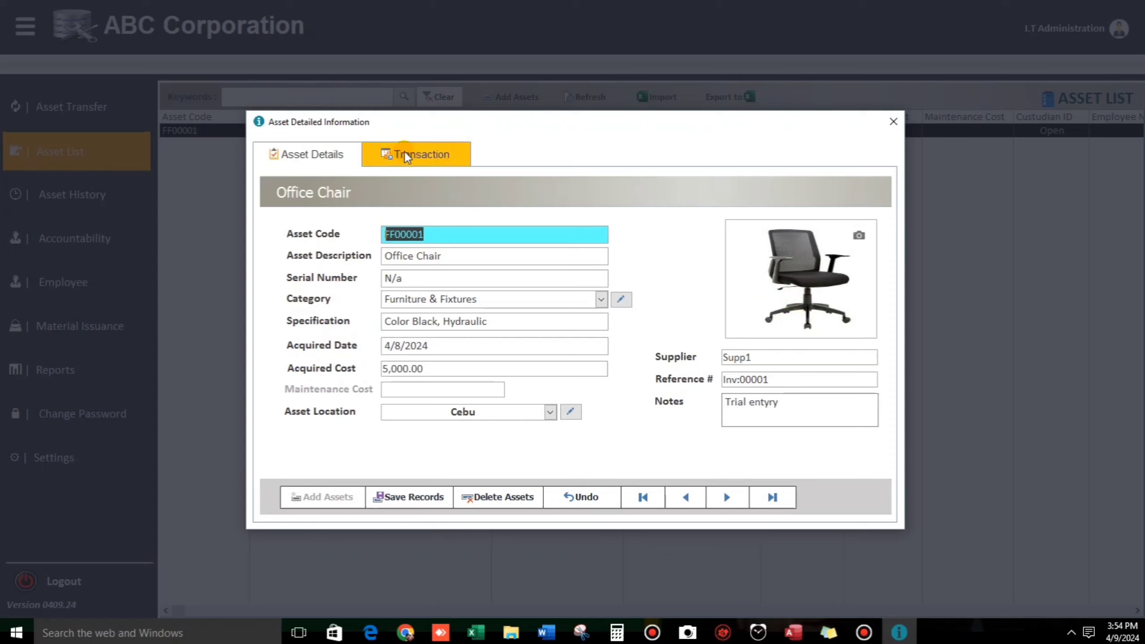
Step: Add a Cleaning transaction scheduled and performed on 4/9/2024
{"action": "left_click", "coordinate": [431, 156]}
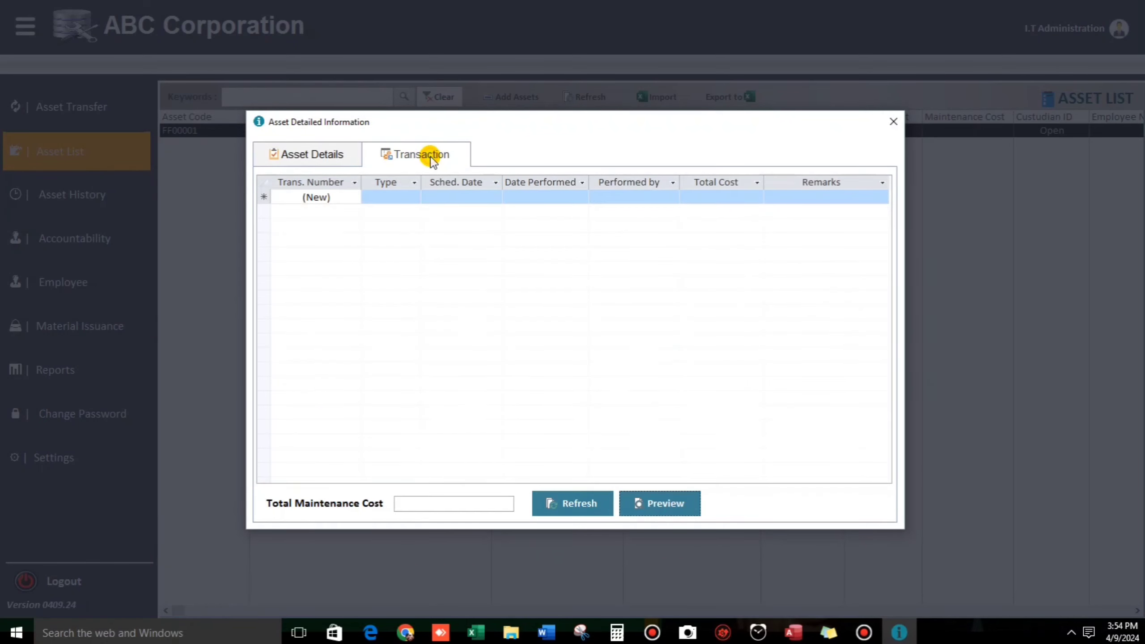
{"action": "left_click", "coordinate": [359, 200]}
{"action": "left_click", "coordinate": [391, 199]}
{"action": "left_click", "coordinate": [414, 198]}
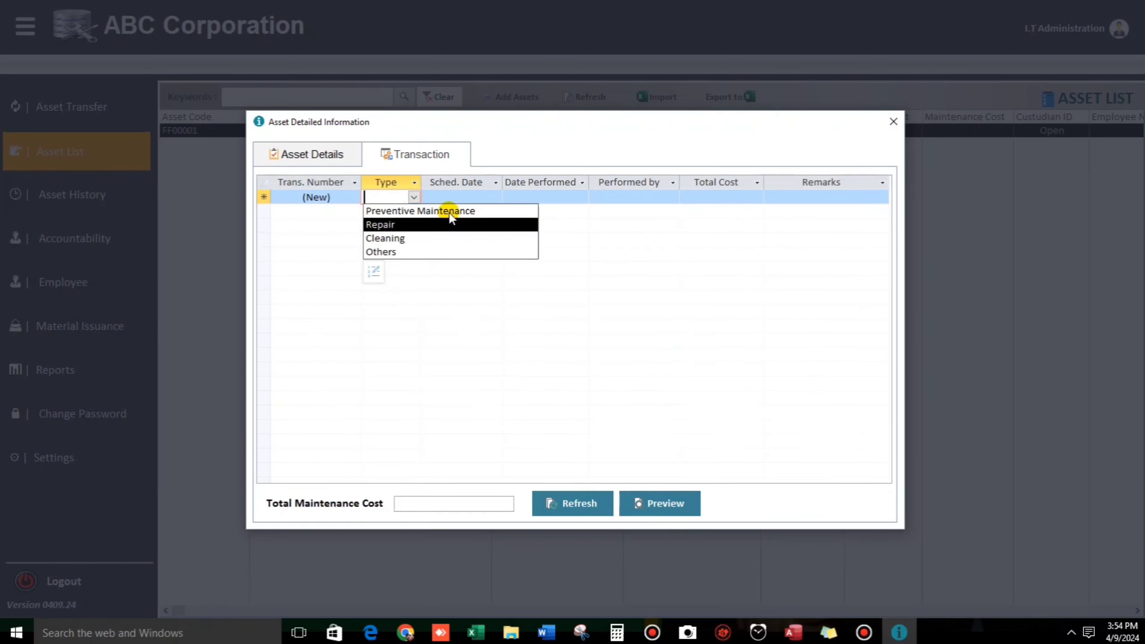
{"action": "left_click", "coordinate": [653, 294]}
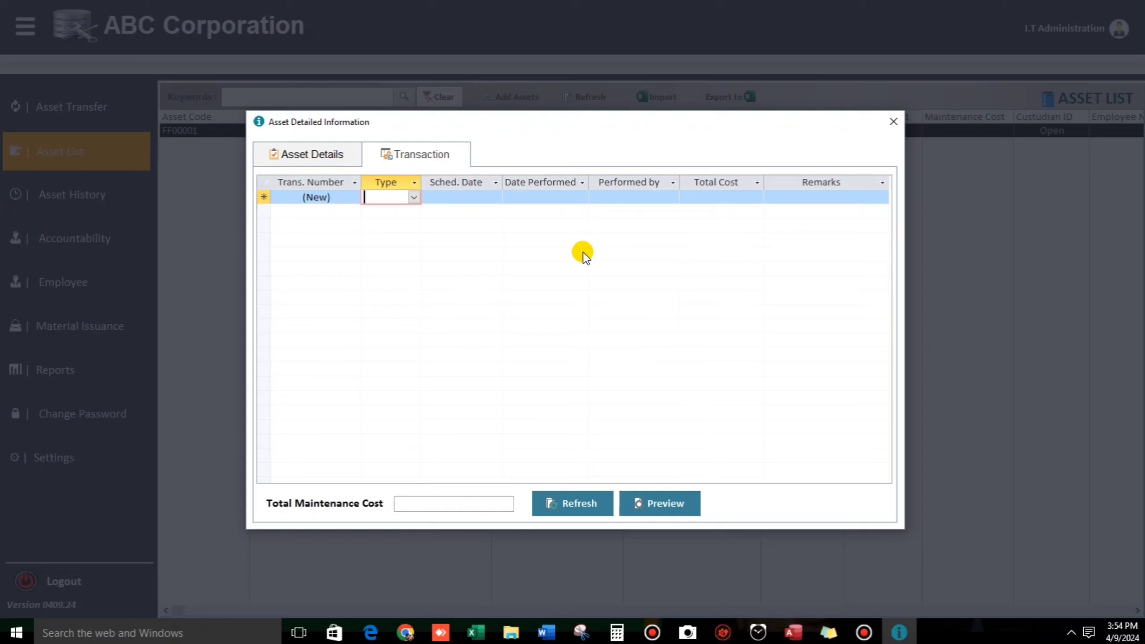
{"action": "left_click", "coordinate": [414, 198]}
{"action": "left_click", "coordinate": [382, 238]}
{"action": "left_click", "coordinate": [474, 197]}
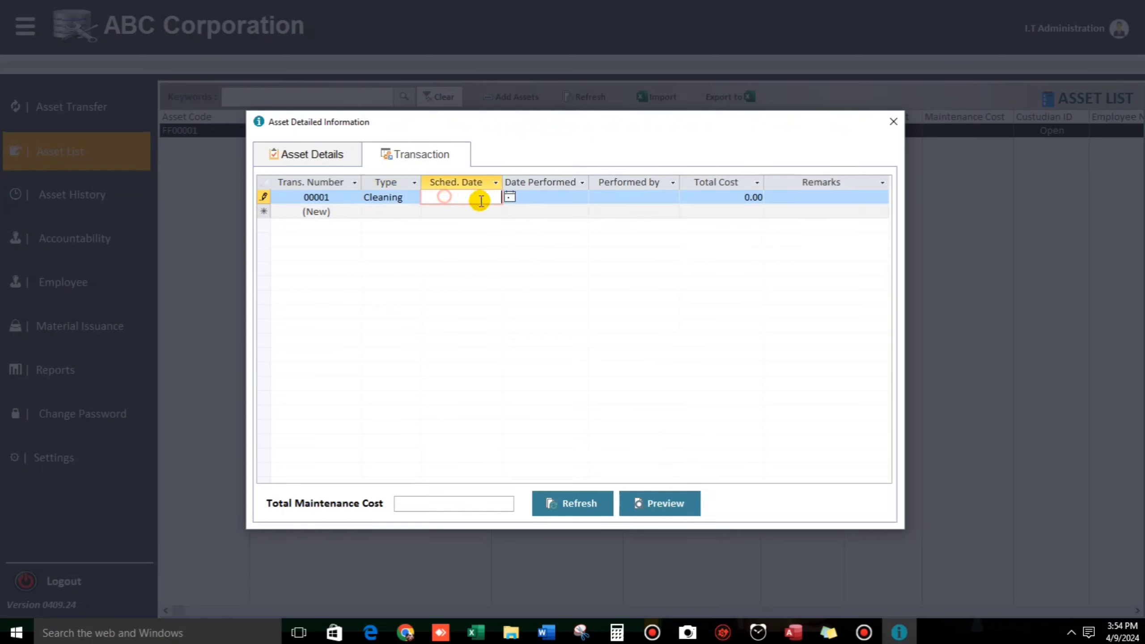
{"action": "left_click", "coordinate": [510, 198]}
{"action": "left_click", "coordinate": [429, 249]}
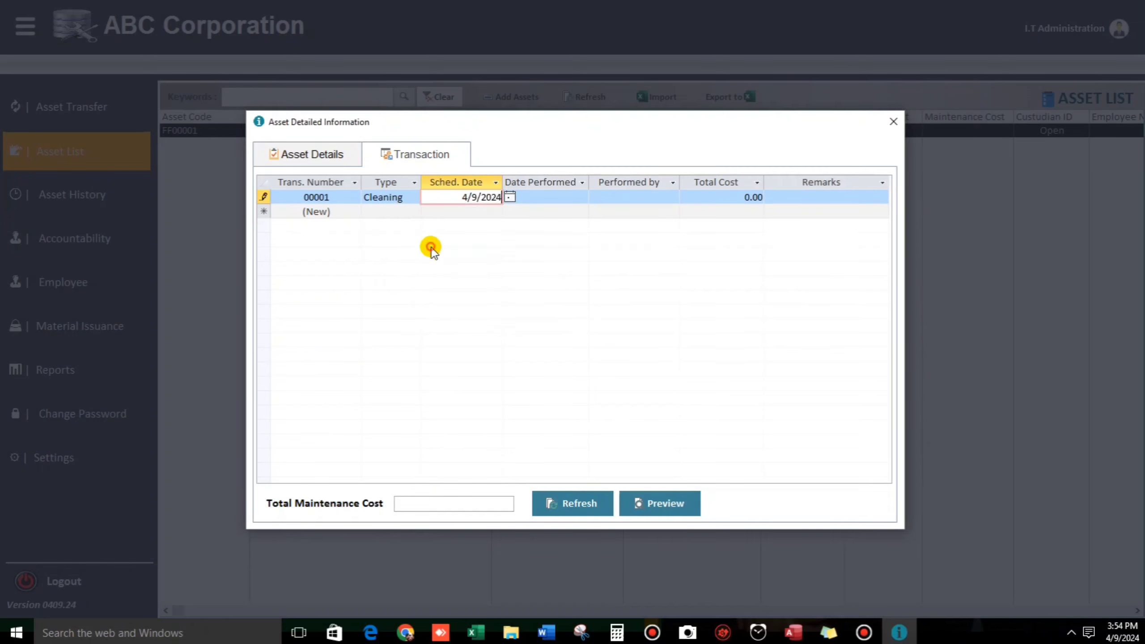
{"action": "left_click", "coordinate": [541, 197]}
{"action": "left_click", "coordinate": [596, 198]}
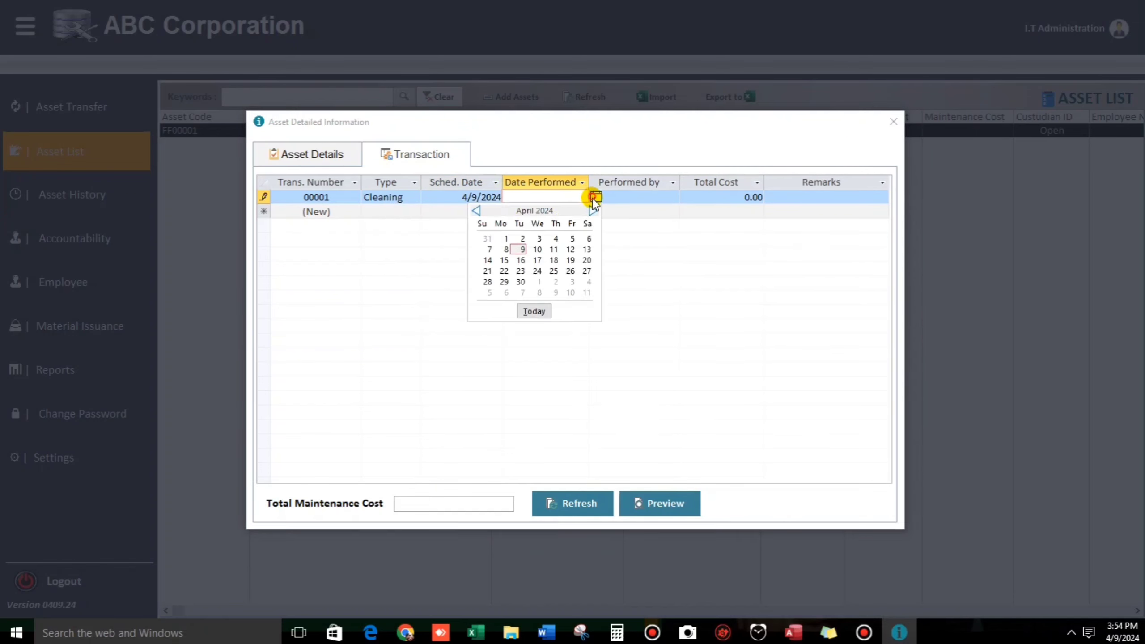
{"action": "left_click", "coordinate": [519, 249]}
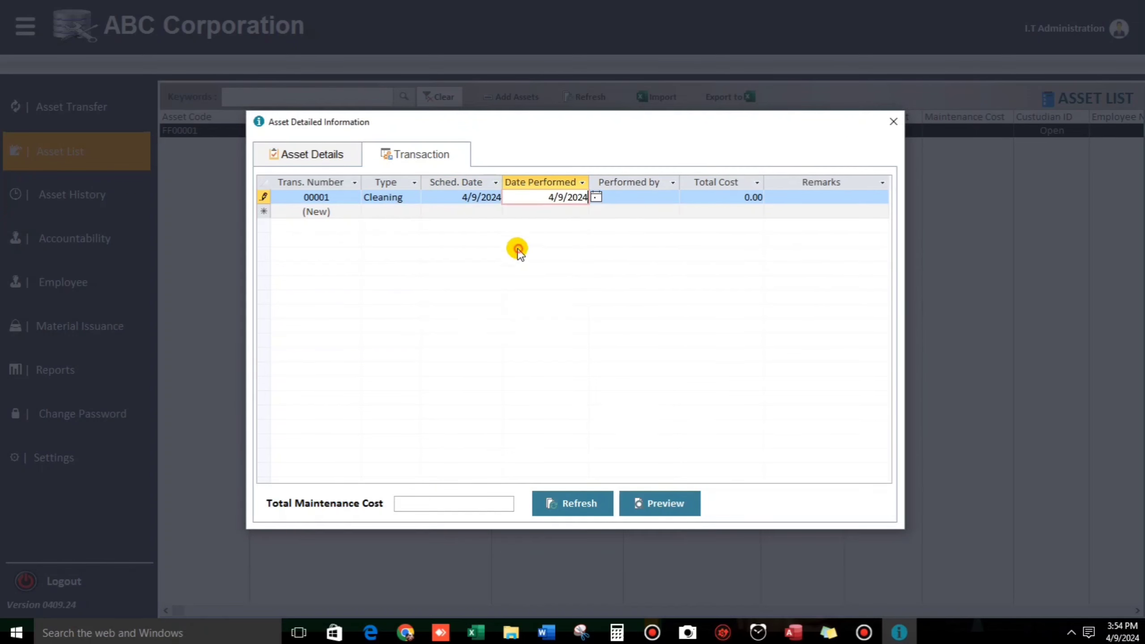
Step: Record performer ED and cost 120, commit the transaction, and close the details window
{"action": "left_click", "coordinate": [630, 199]}
{"action": "type", "text": "ED"}
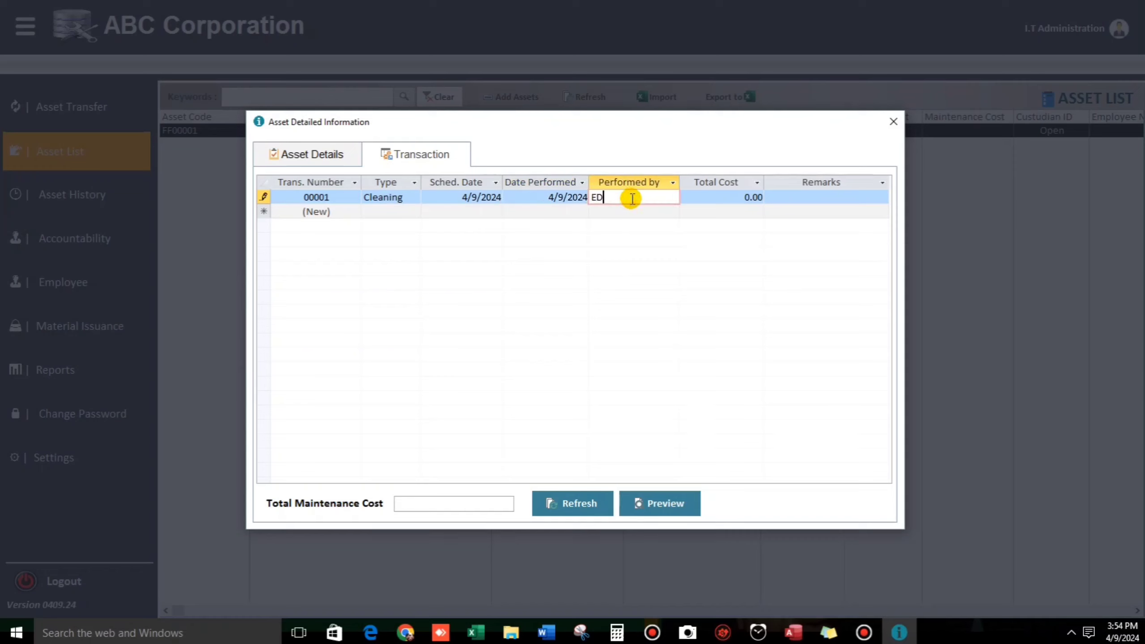
{"action": "key", "text": "Tab"}
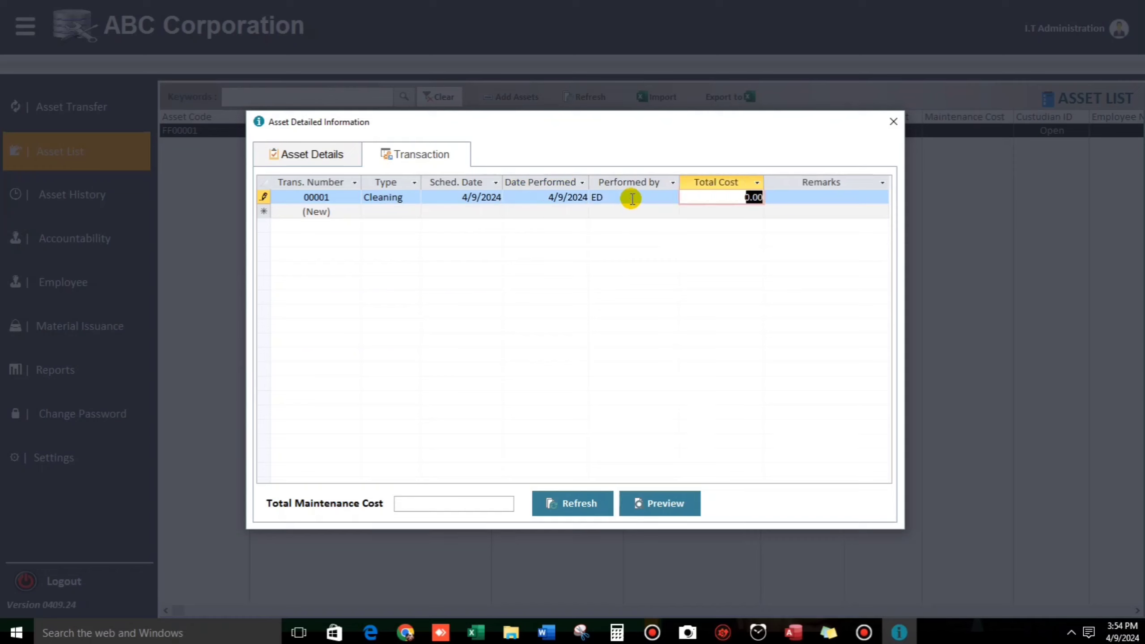
{"action": "type", "text": "120"}
{"action": "key", "text": "Tab"}
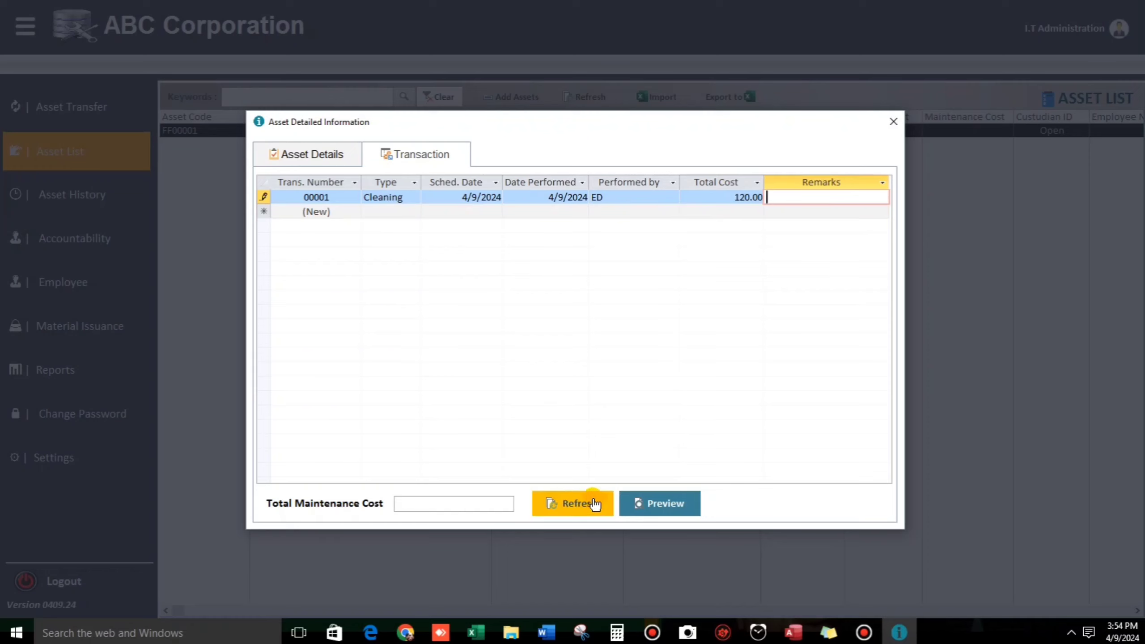
{"action": "left_click", "coordinate": [548, 503]}
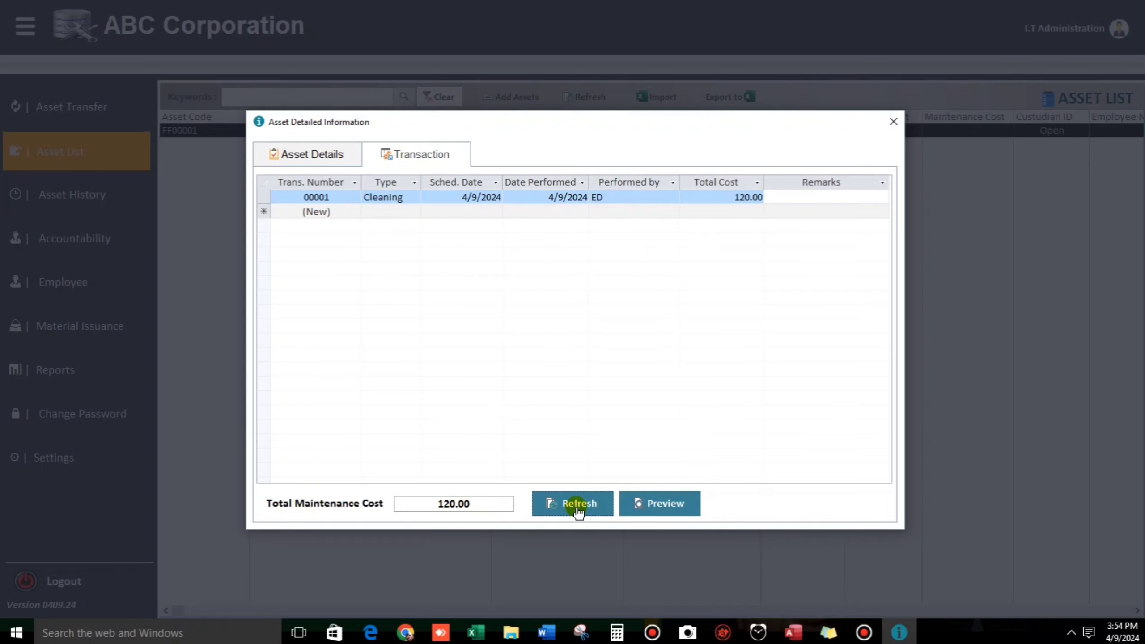
{"action": "left_click", "coordinate": [894, 121]}
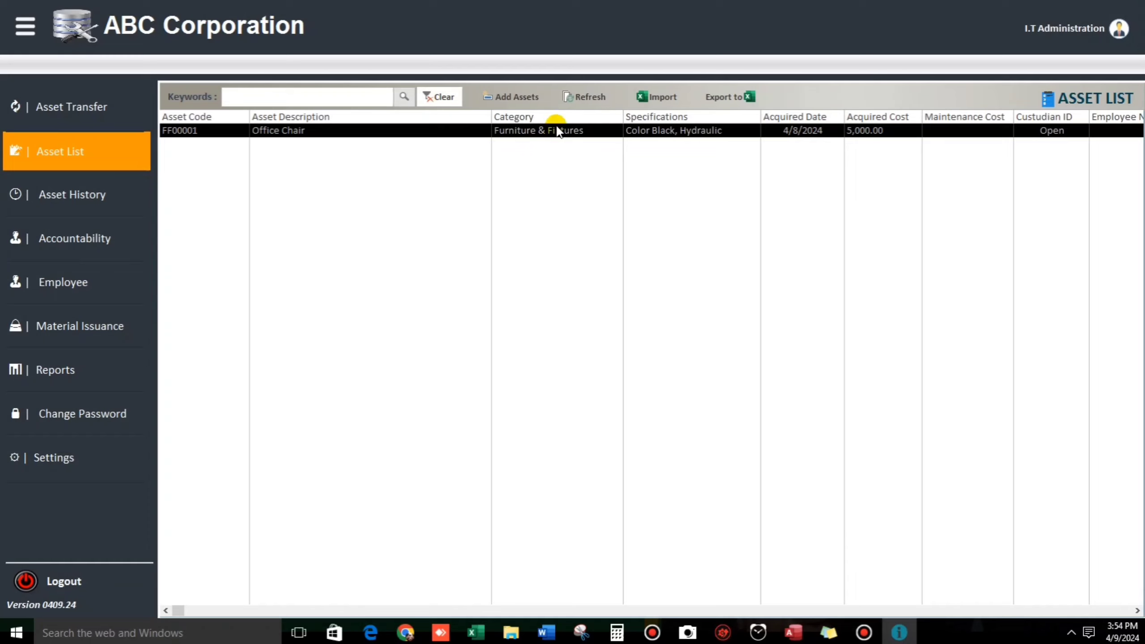
Step: Export the asset list to Excel with the file name AssetList 4.9.24.xls
{"action": "left_click", "coordinate": [721, 104]}
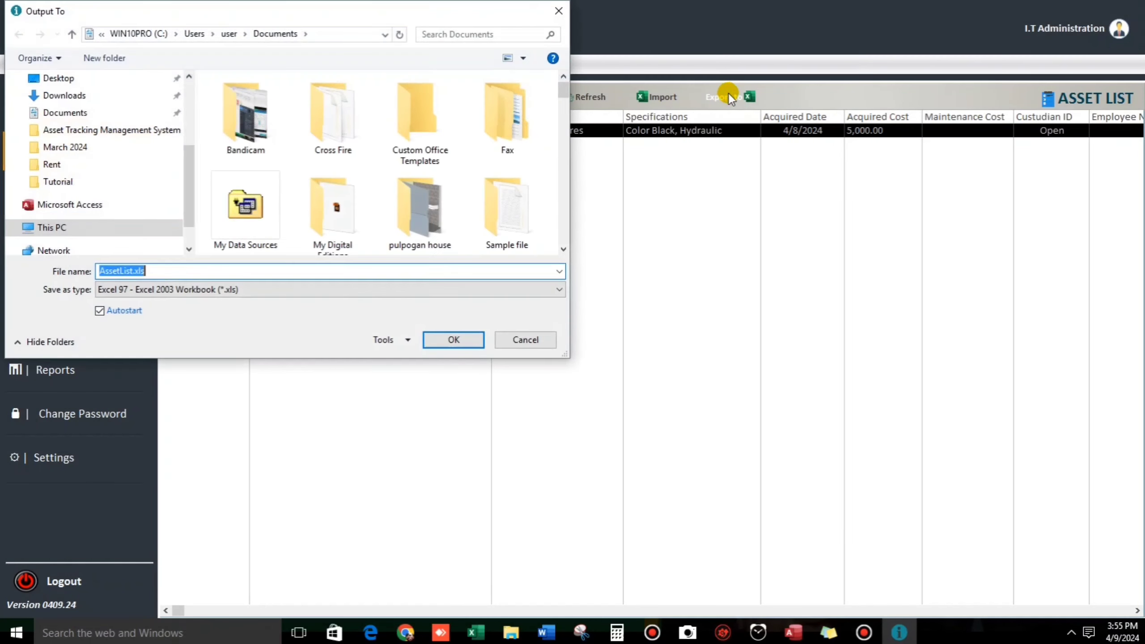
{"action": "left_click", "coordinate": [134, 271]}
{"action": "type", "text": "4.9"}
{"action": "type", "text": ".24"}
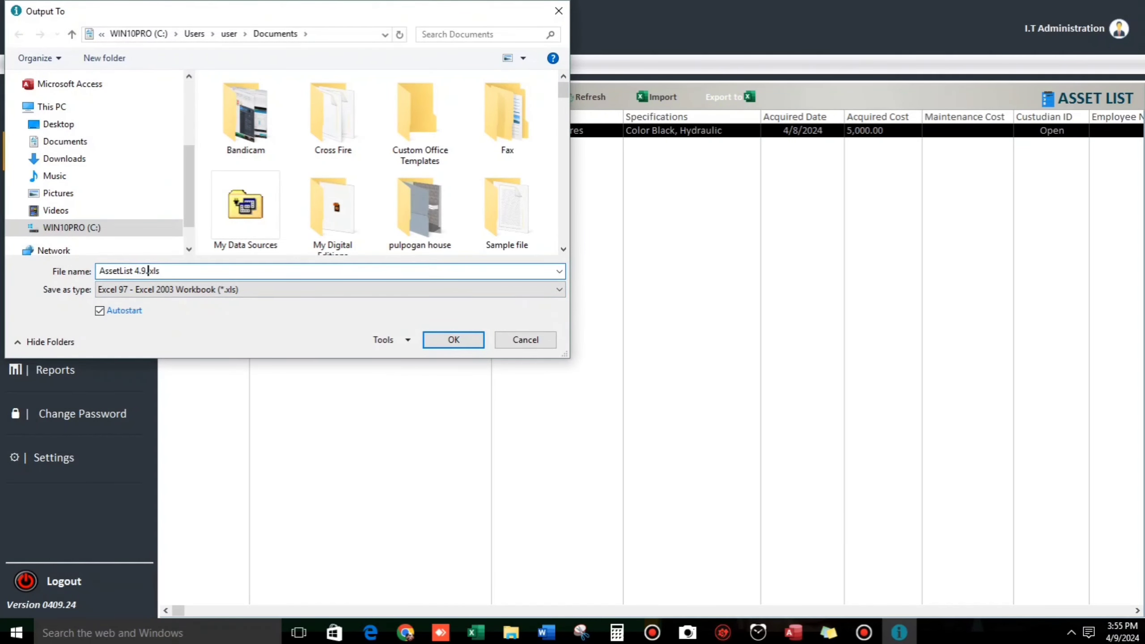
{"action": "key", "text": "Return"}
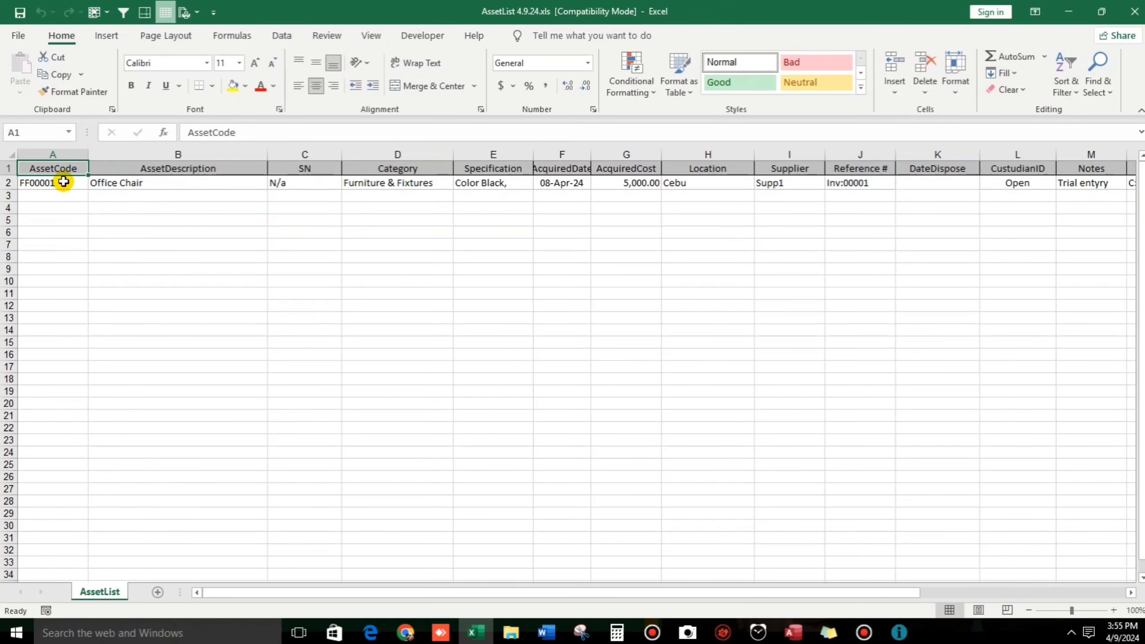
Step: Check the exported FF00001 Office Chair record in Excel, then close the workbook
{"action": "left_click", "coordinate": [63, 182]}
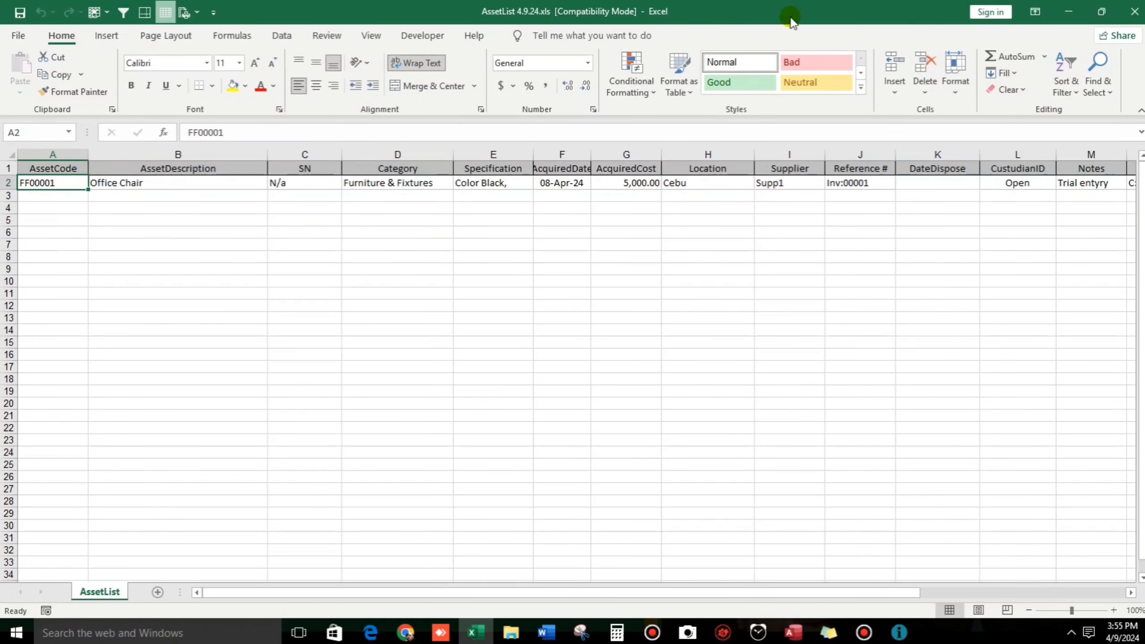
{"action": "left_click", "coordinate": [1135, 12]}
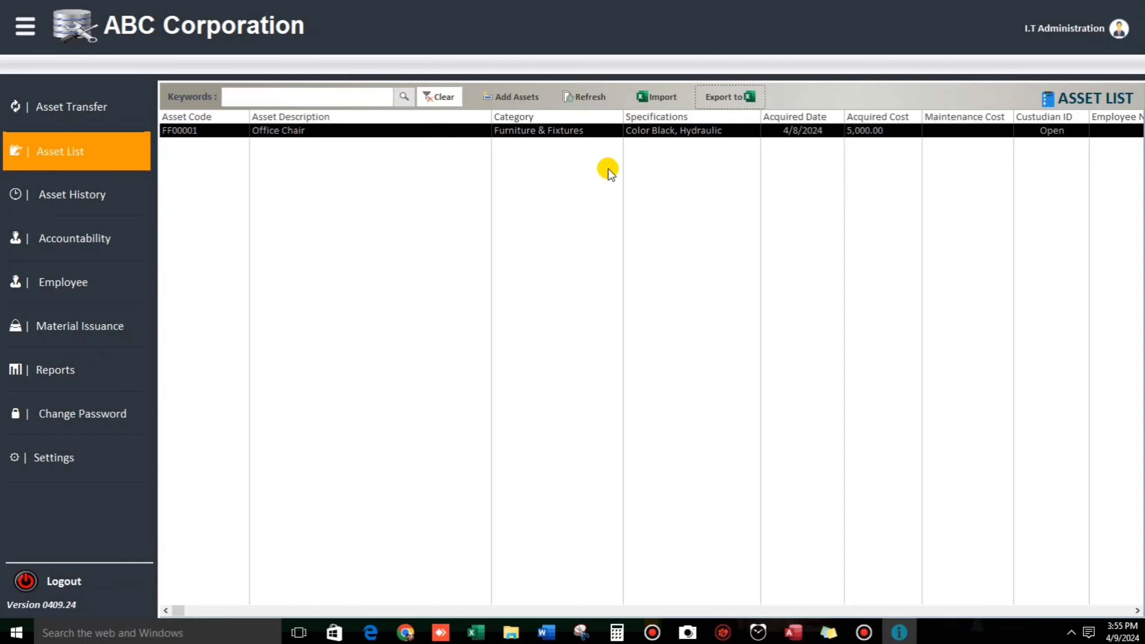
Step: Download the Excel import template as ImportExcelTemplate.xls, overwriting the existing file
{"action": "left_click", "coordinate": [660, 102]}
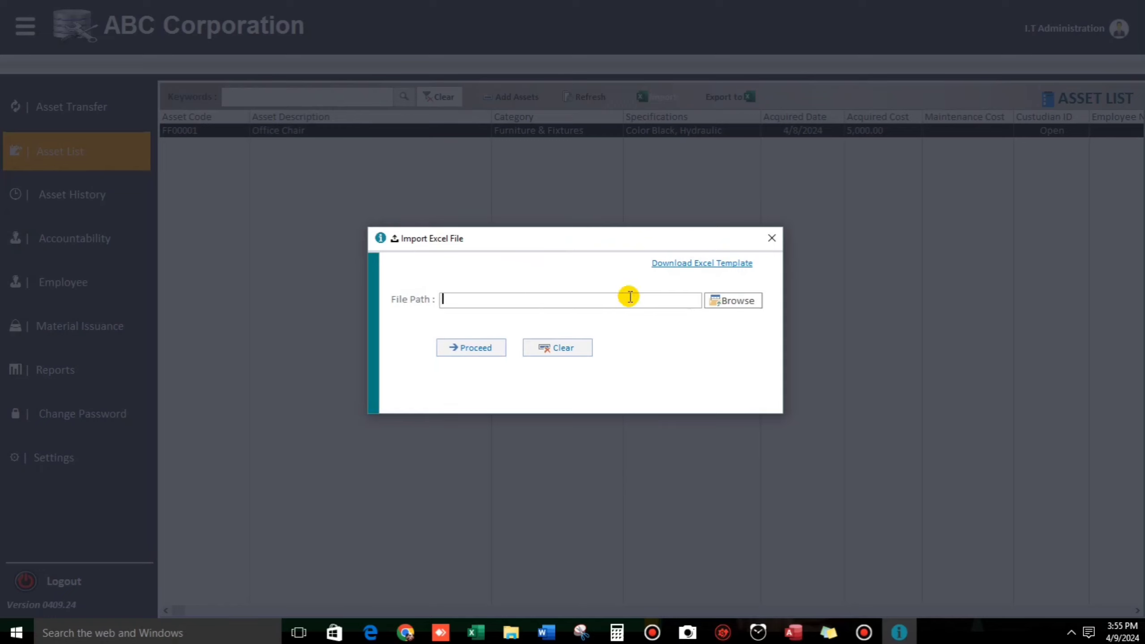
{"action": "left_click", "coordinate": [663, 266]}
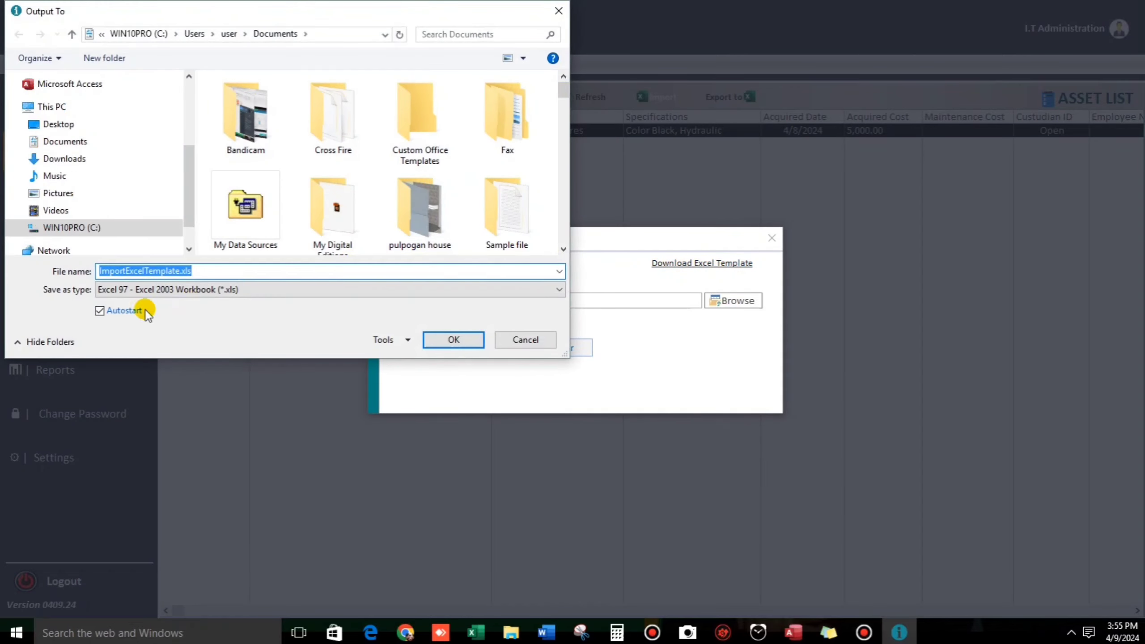
{"action": "left_click", "coordinate": [440, 338]}
{"action": "left_click", "coordinate": [610, 315]}
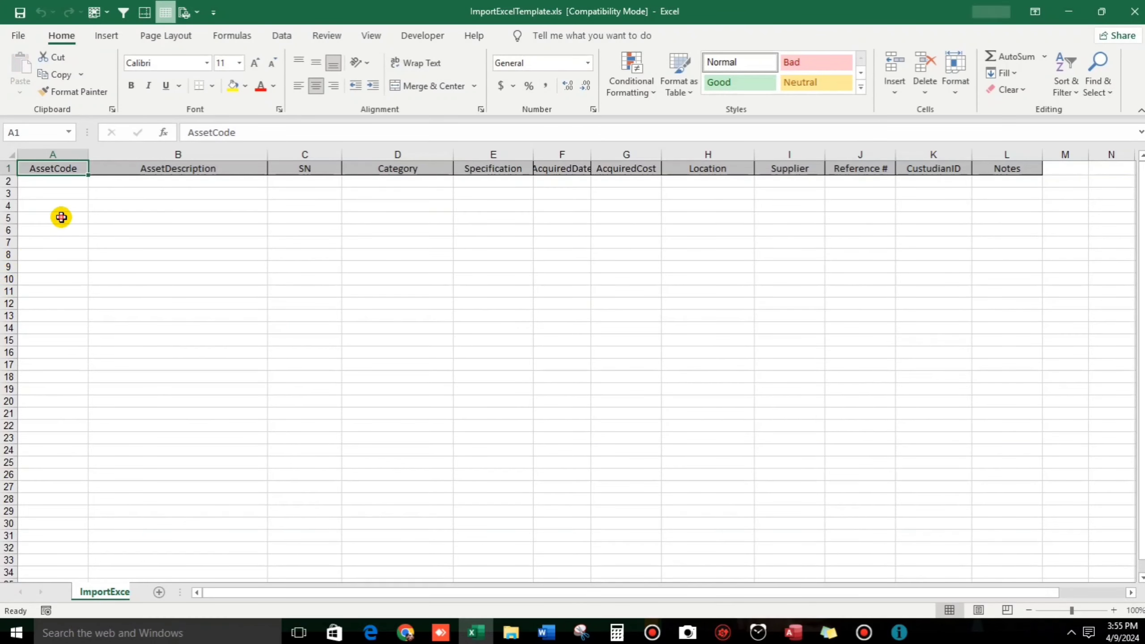
Step: Rename headers A1 and B1 to 'Asset Code' and 'Asset Description', then close without saving
{"action": "left_click", "coordinate": [61, 218]}
{"action": "left_click", "coordinate": [60, 180]}
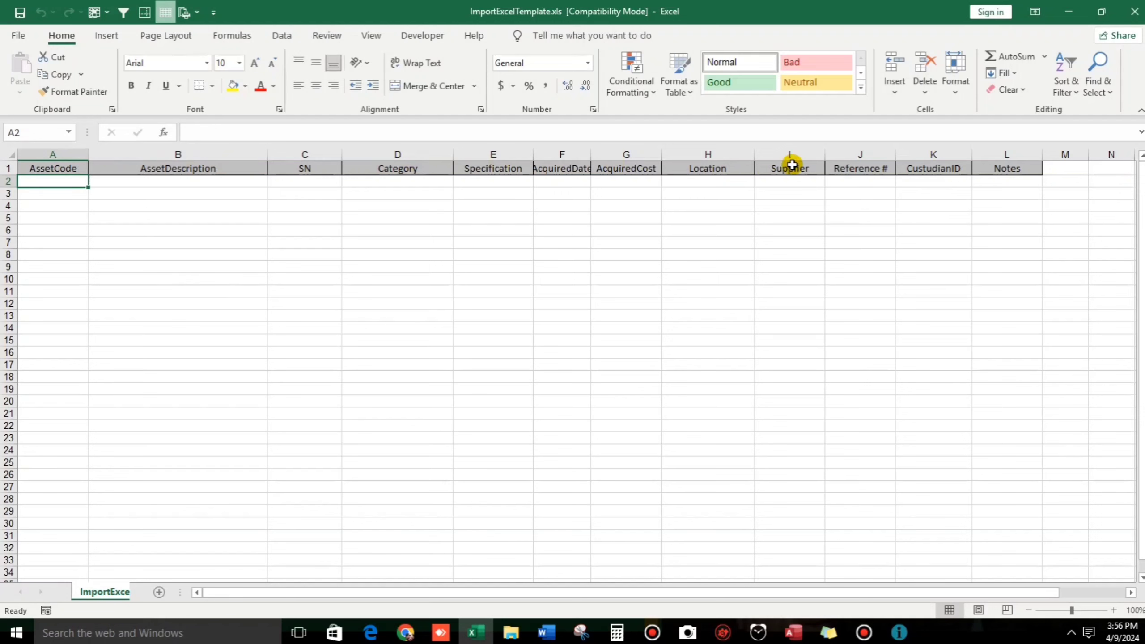
{"action": "left_click", "coordinate": [110, 192]}
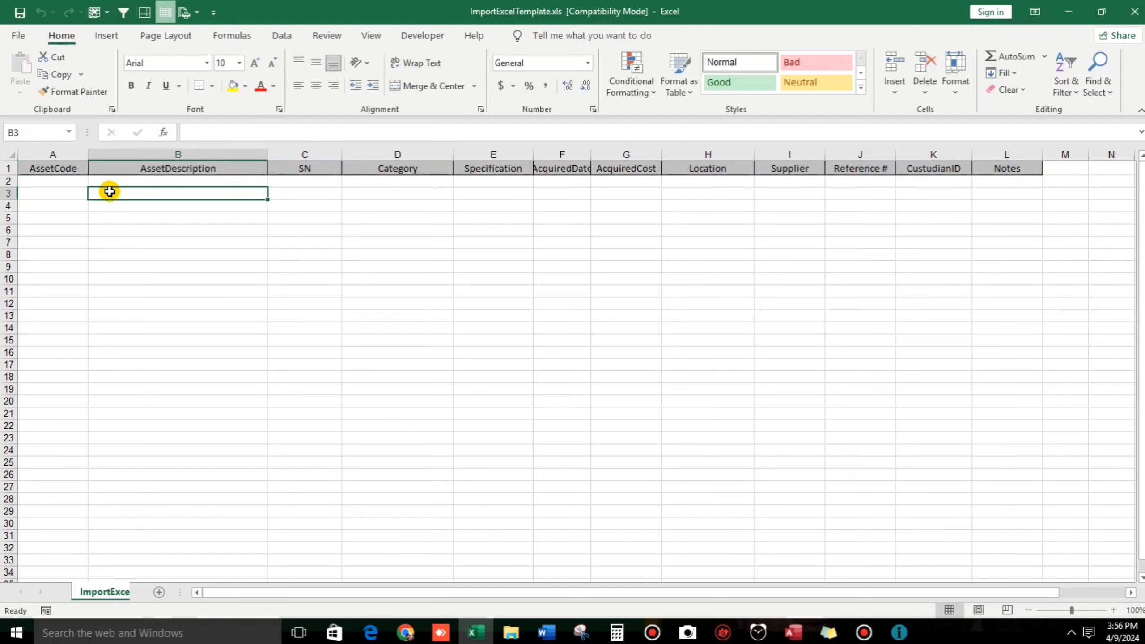
{"action": "left_click", "coordinate": [53, 166]}
{"action": "double_click", "coordinate": [54, 168]}
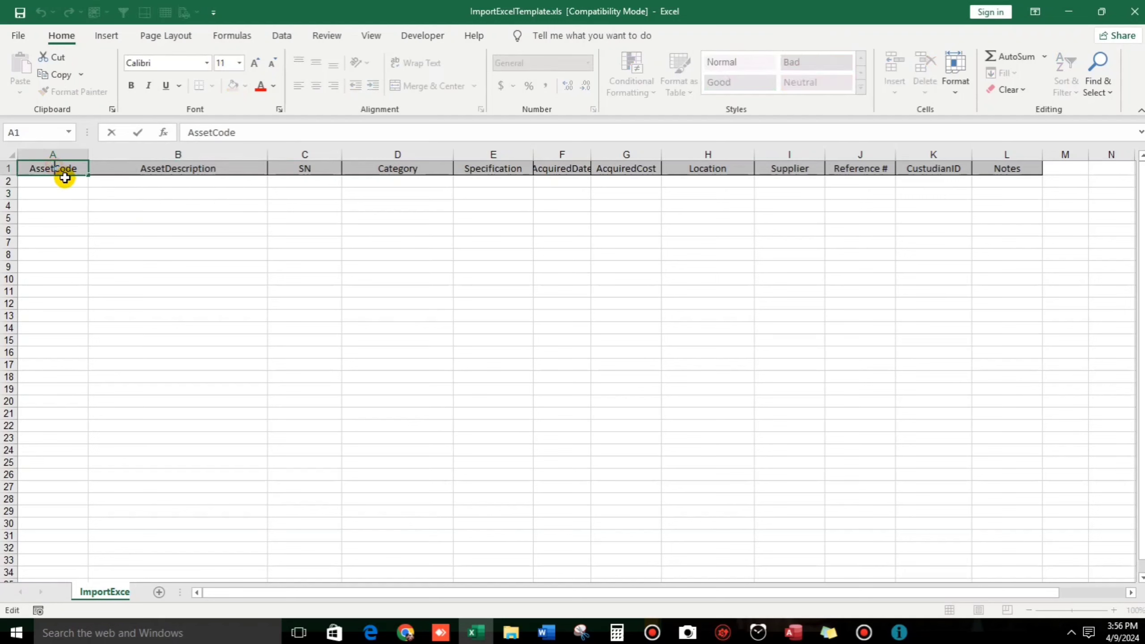
{"action": "left_click", "coordinate": [146, 213]}
{"action": "double_click", "coordinate": [164, 169]}
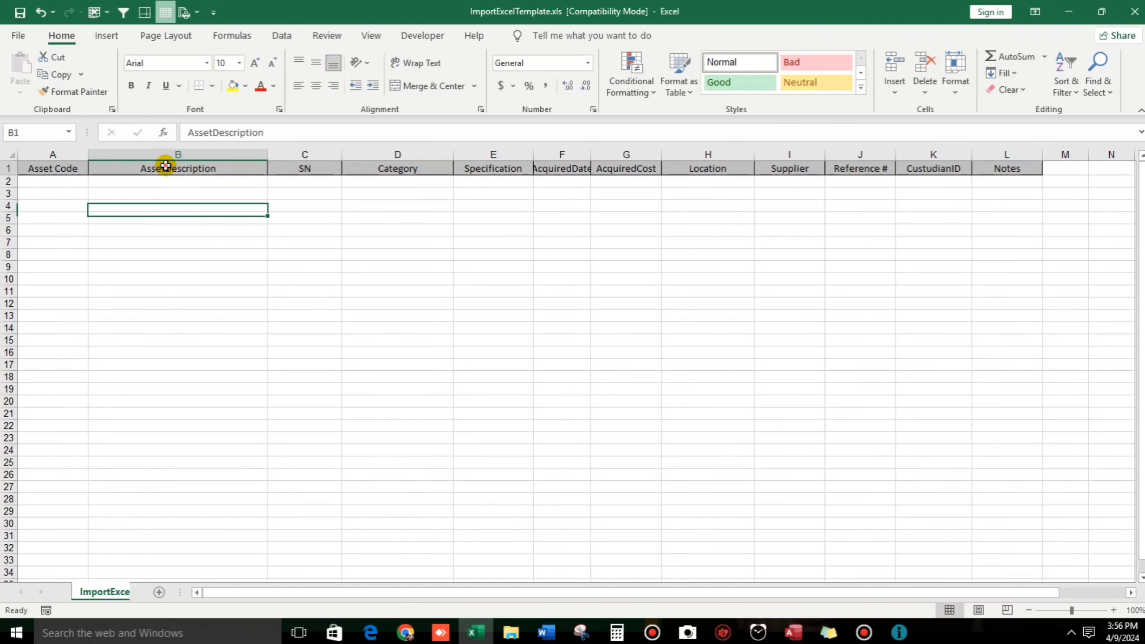
{"action": "left_click", "coordinate": [171, 195]}
{"action": "left_click", "coordinate": [183, 216]}
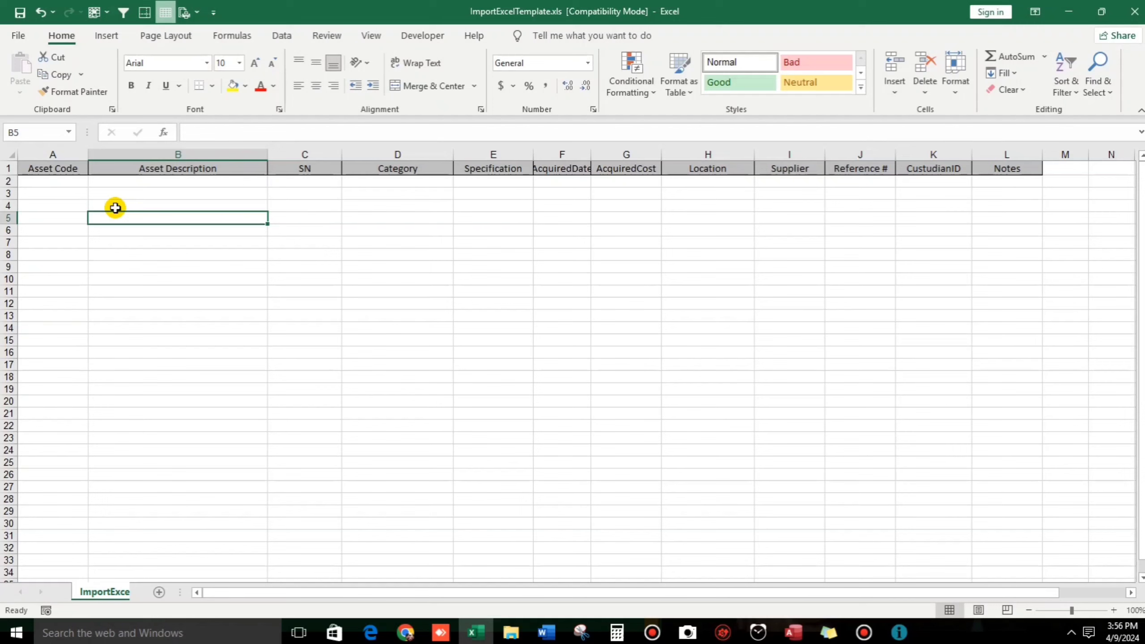
{"action": "left_click", "coordinate": [1135, 12]}
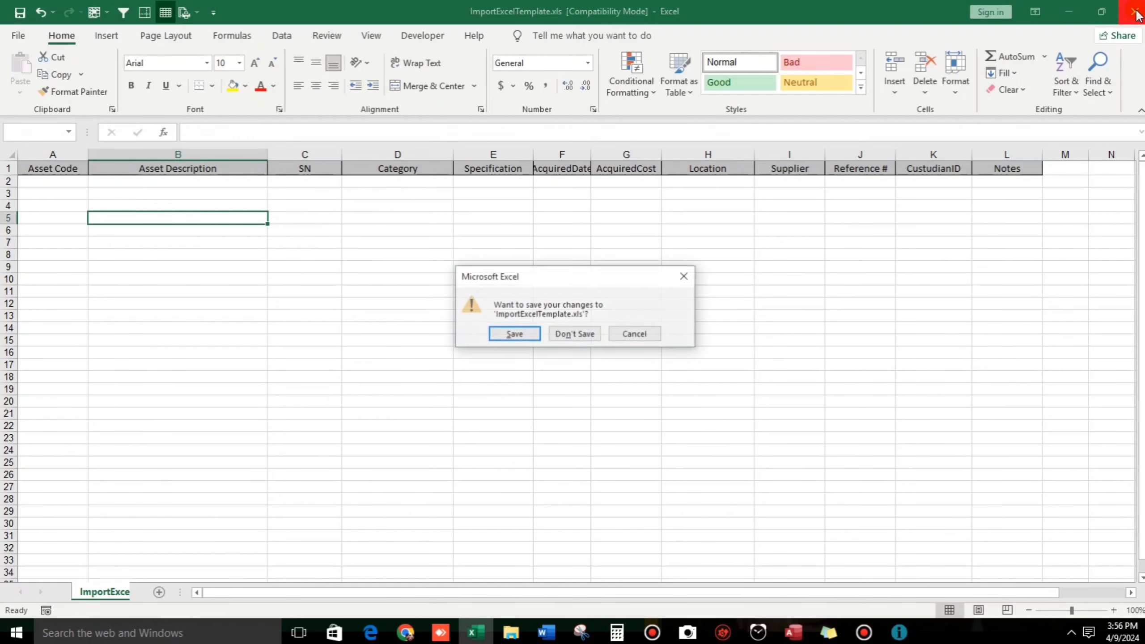
{"action": "left_click", "coordinate": [574, 335]}
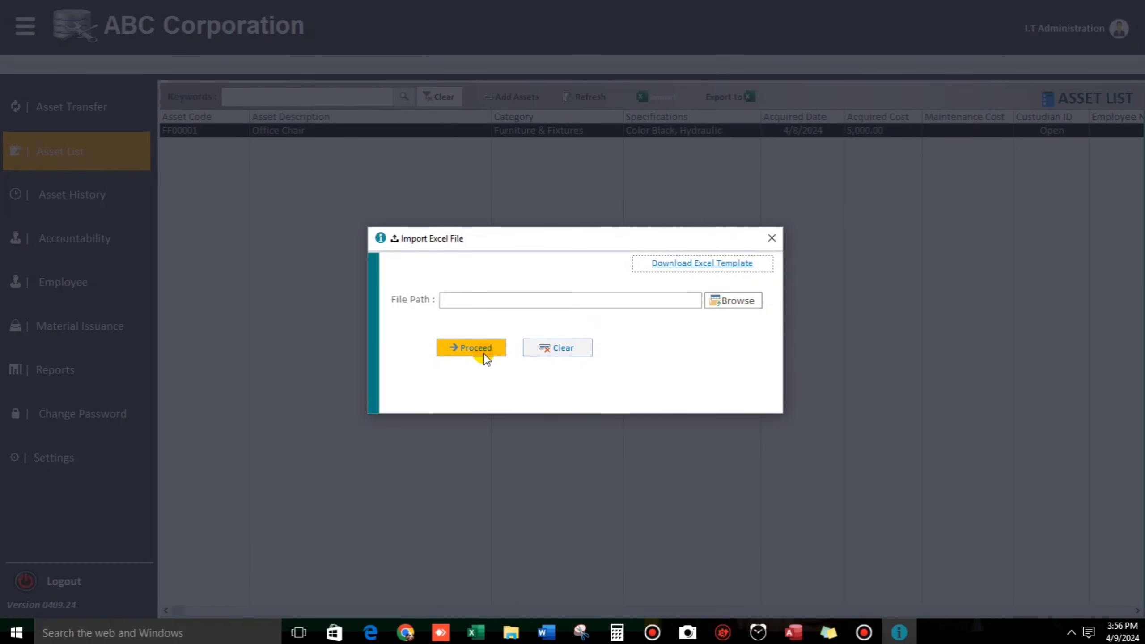
Step: Start a new asset ME00001 'Bending Machine' with serial number 12345
{"action": "left_click", "coordinate": [771, 238]}
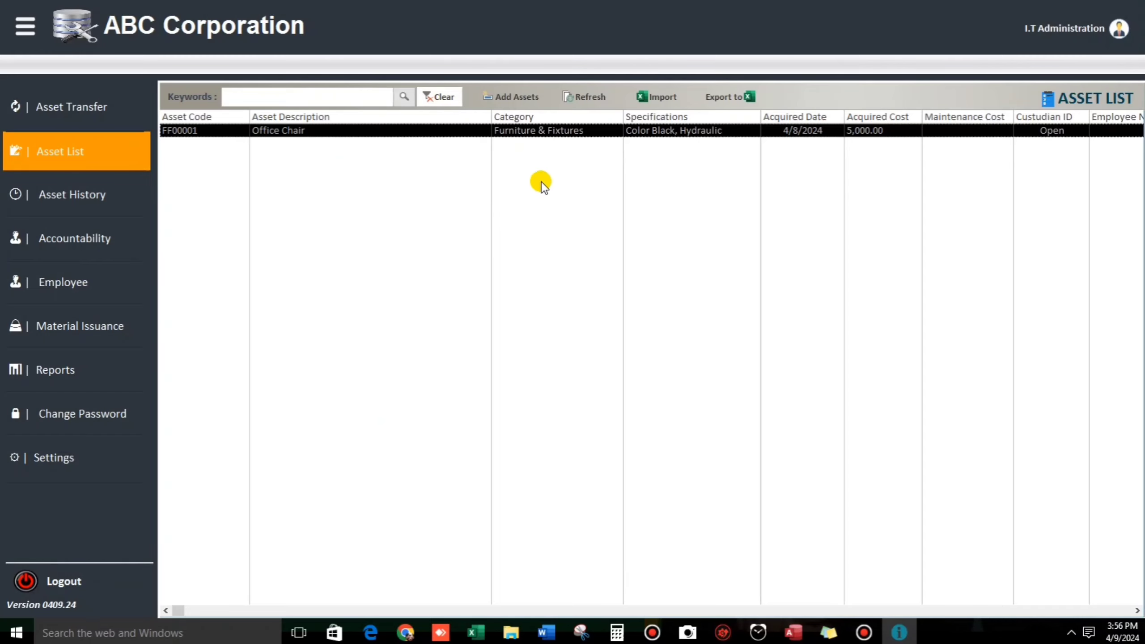
{"action": "left_click", "coordinate": [513, 100]}
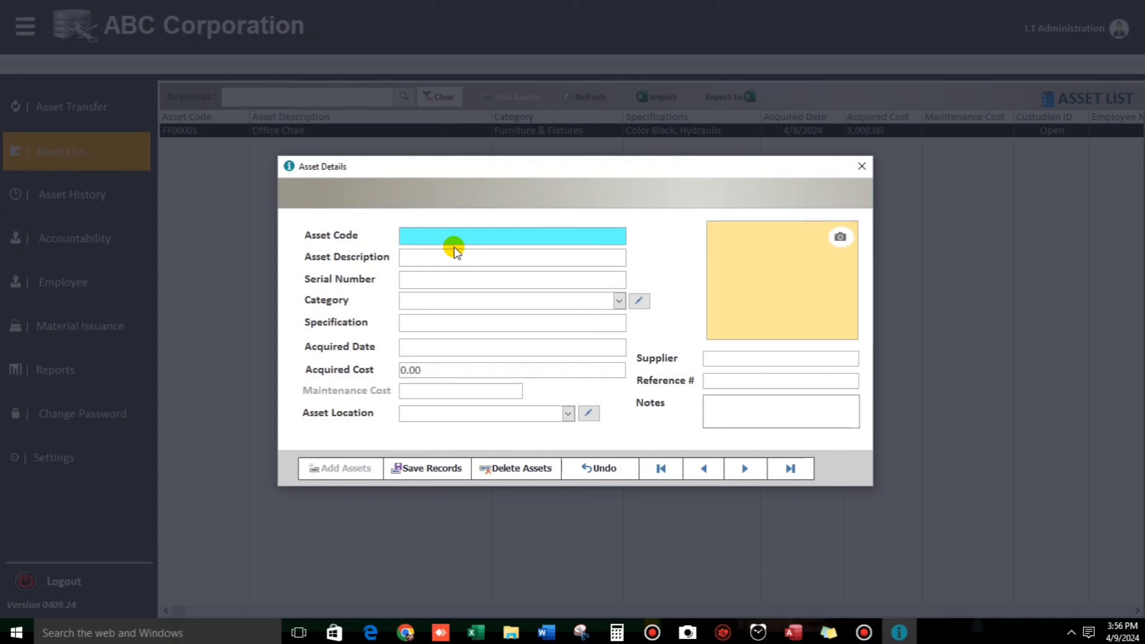
{"action": "type", "text": "ME00001"}
{"action": "key", "text": "Tab"}
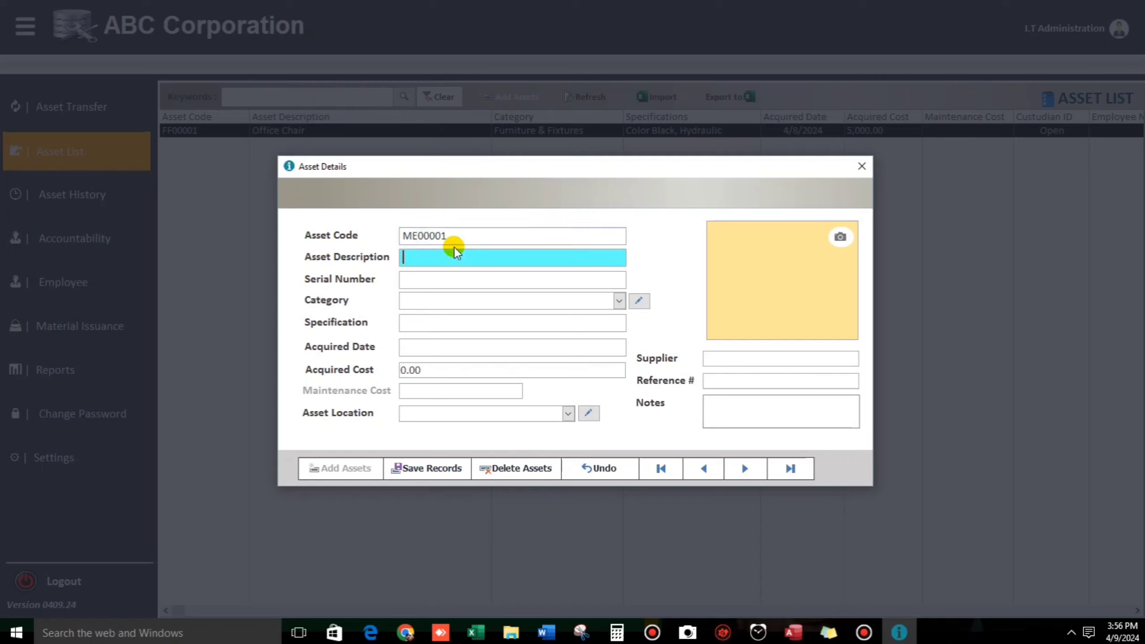
{"action": "type", "text": "Bendig"}
{"action": "key", "text": "BackSpace"}
{"action": "type", "text": "ng Machine"}
{"action": "key", "text": "Tab"}
{"action": "type", "text": "12345"}
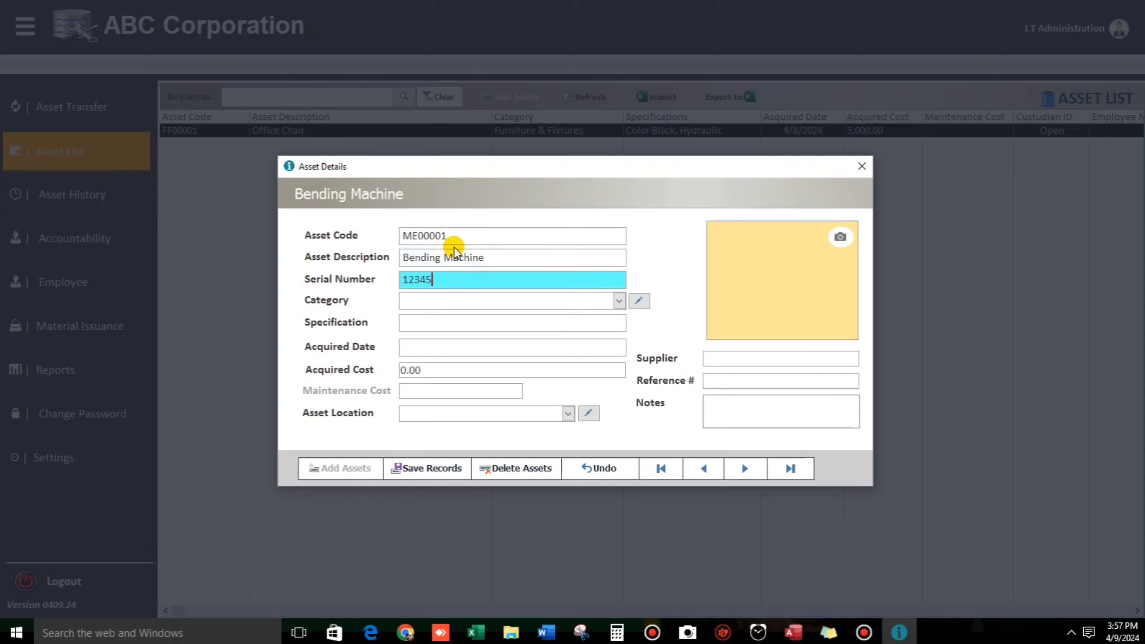
Step: Set category Machine & Equipment, Stanley, acquired 4/8/2024 for 100,000, located in Manila
{"action": "key", "text": "Tab"}
{"action": "type", "text": "M"}
{"action": "key", "text": "Tab"}
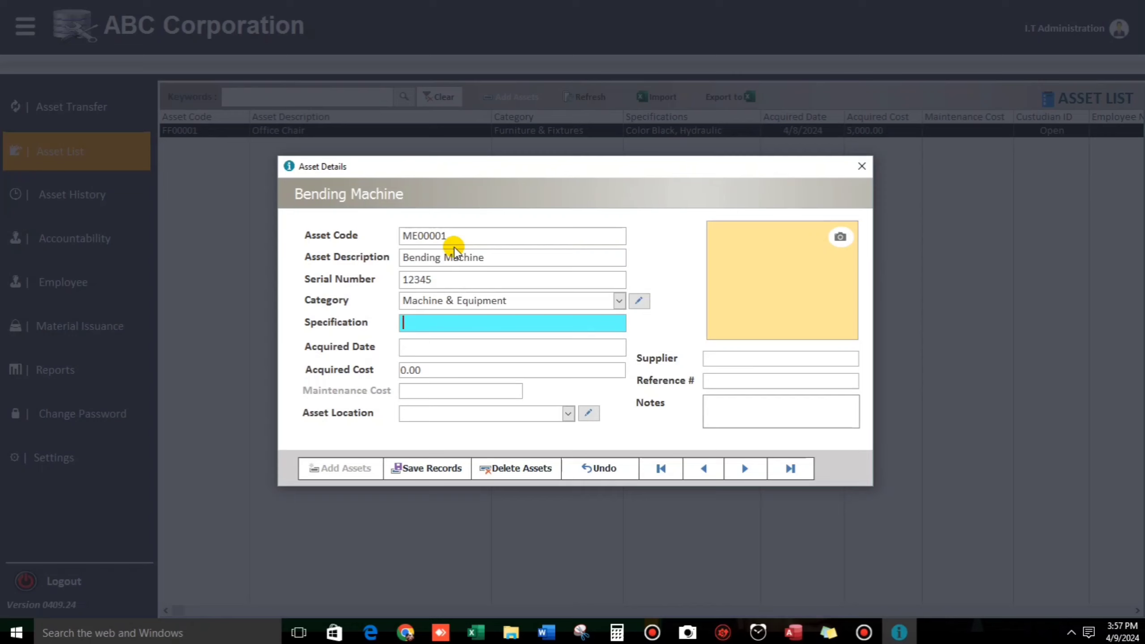
{"action": "type", "text": "Stanley"}
{"action": "key", "text": "Tab"}
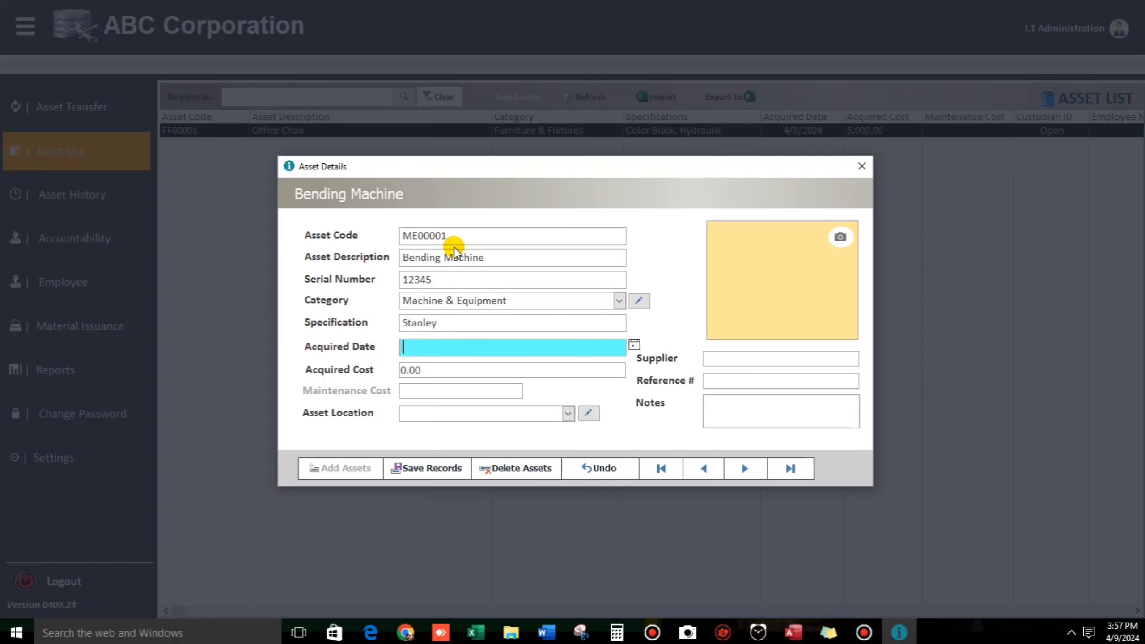
{"action": "type", "text": "4/8/2024"}
{"action": "key", "text": "Tab"}
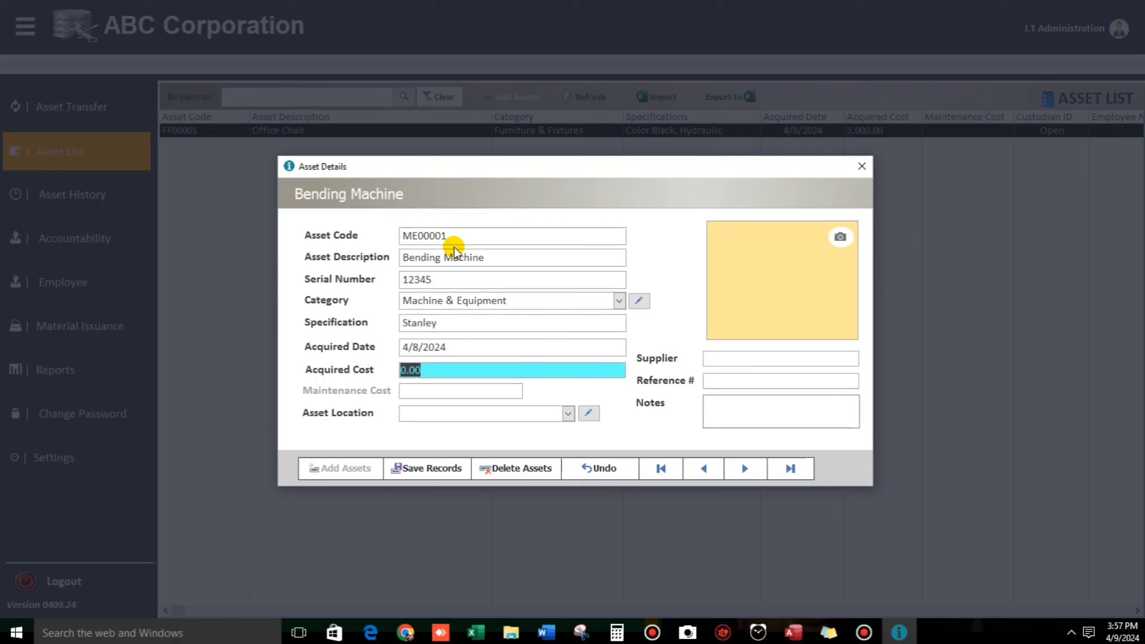
{"action": "type", "text": "100,000"}
{"action": "key", "text": "Tab"}
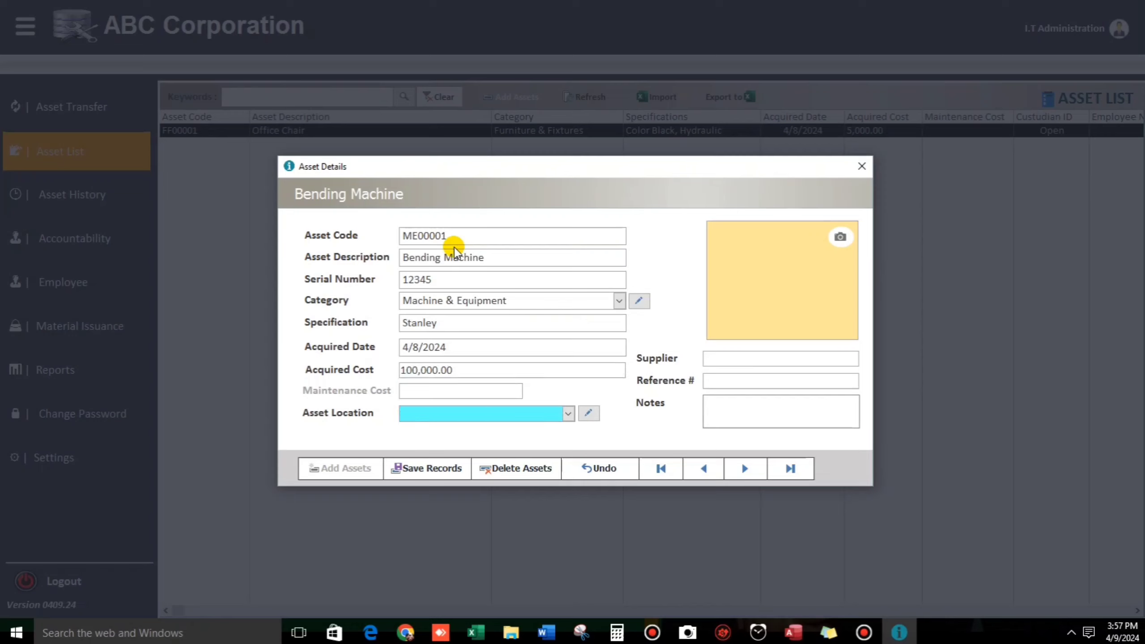
{"action": "key", "text": "Tab"}
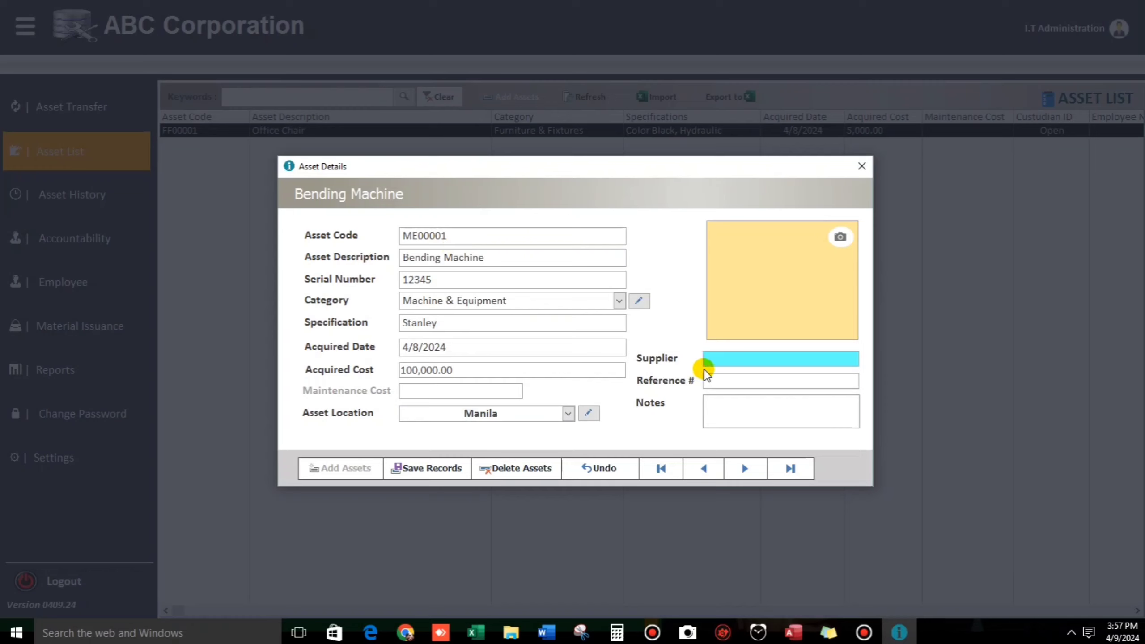
Step: Fill in 'sample1', reference number 1212121 and the note 'trial'
{"action": "type", "text": "sample1"}
{"action": "key", "text": "Tab"}
{"action": "type", "text": "1212121"}
{"action": "key", "text": "Tab"}
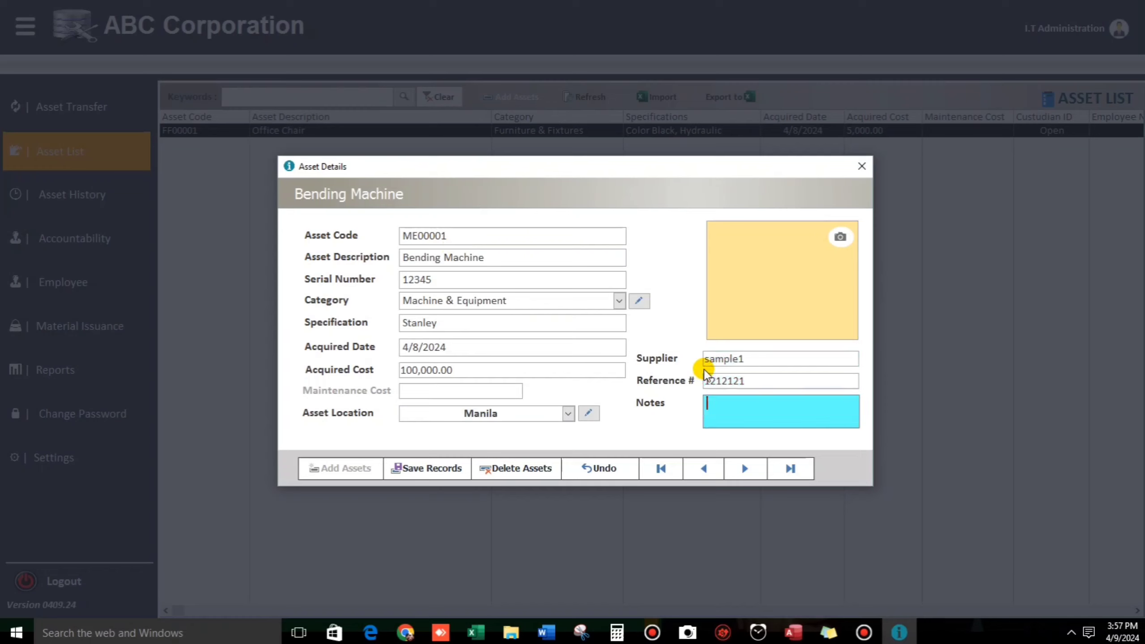
{"action": "type", "text": "trial"}
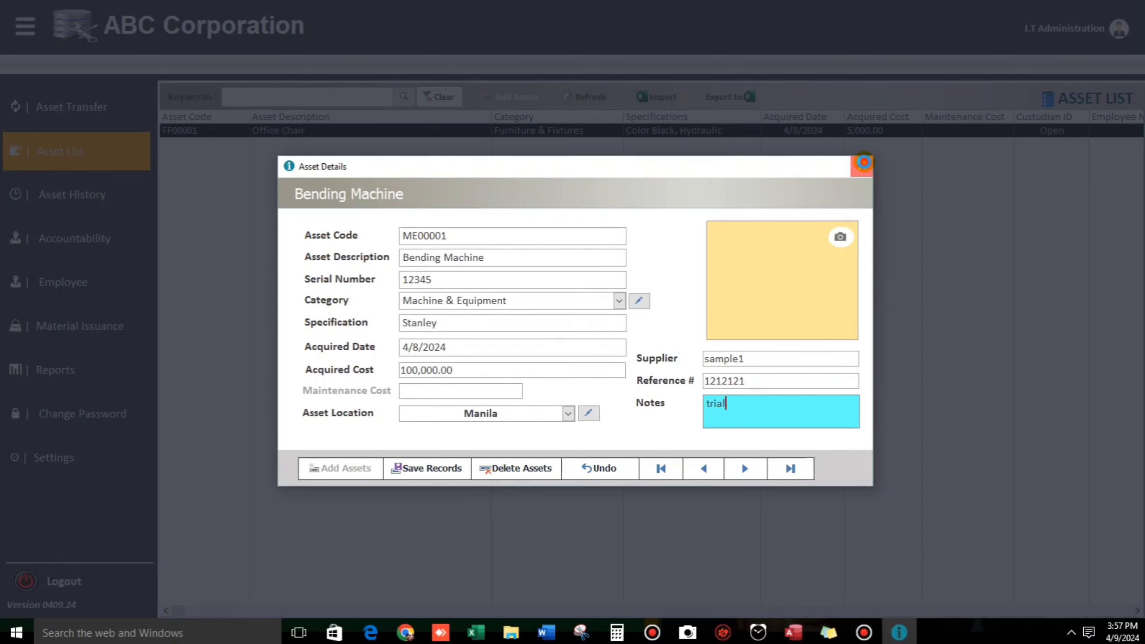
Step: Close the asset form and refresh the list to show the Bending Machine record
{"action": "left_click", "coordinate": [862, 167]}
{"action": "left_click", "coordinate": [585, 100]}
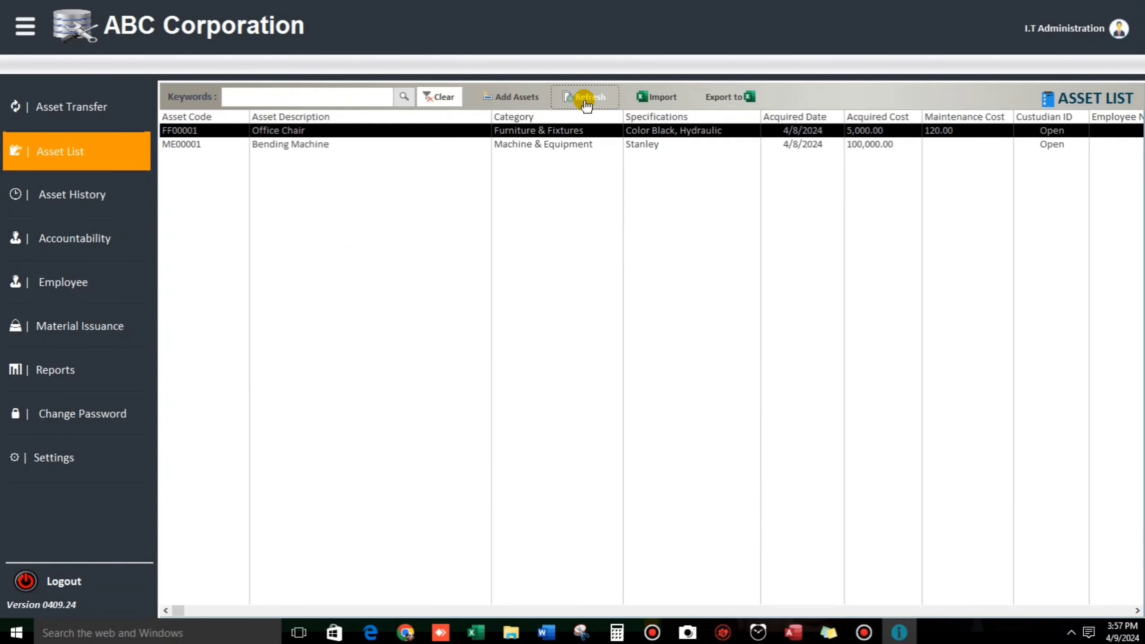
{"action": "left_click", "coordinate": [289, 145]}
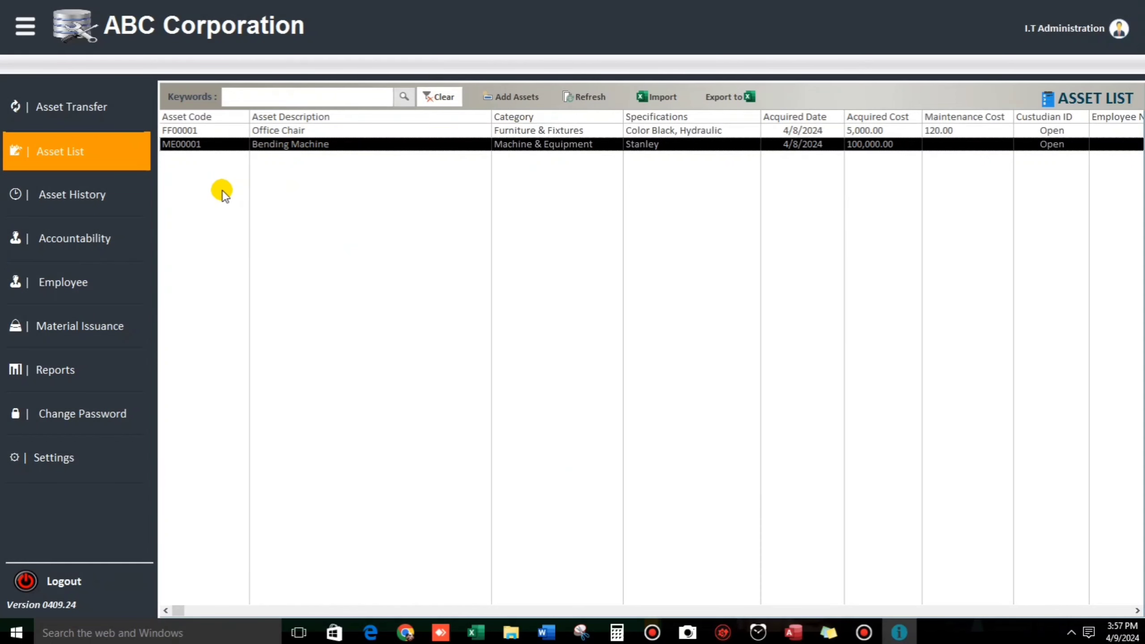
{"action": "left_click", "coordinate": [90, 285]}
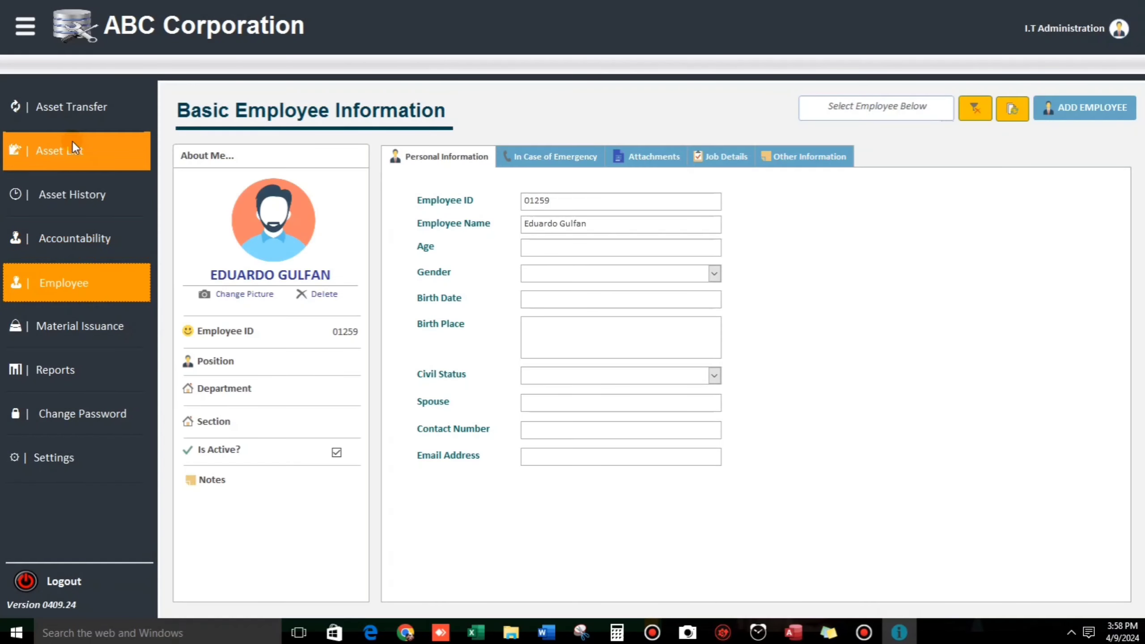
Step: Add employee 00001 with the employee's full name and birth date 1/1/1958
{"action": "left_click", "coordinate": [878, 106]}
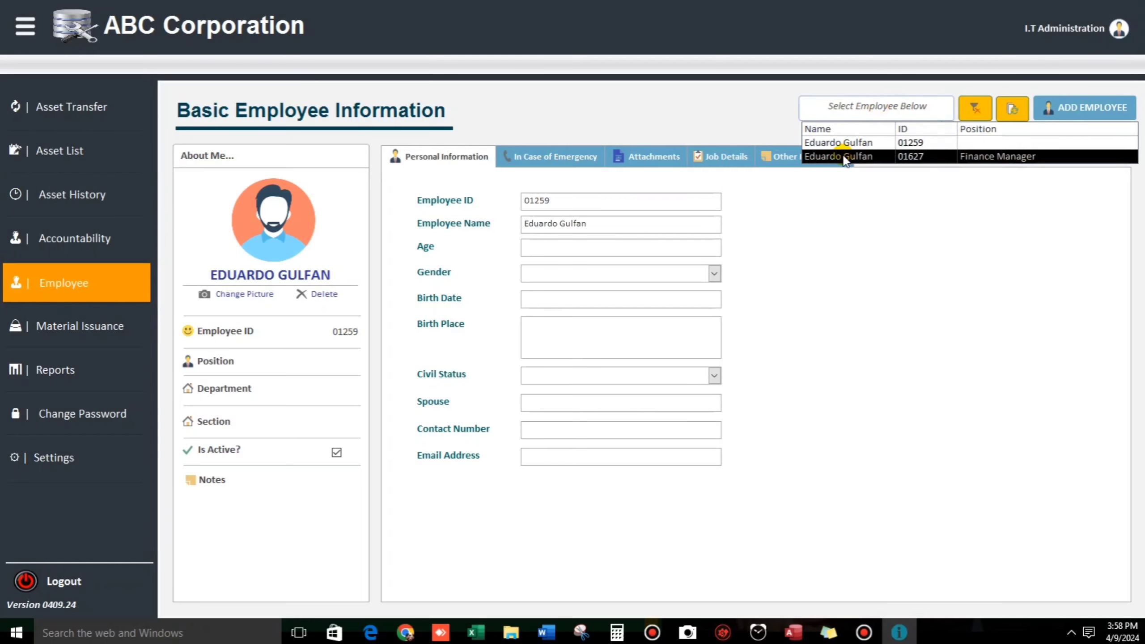
{"action": "left_click", "coordinate": [910, 264]}
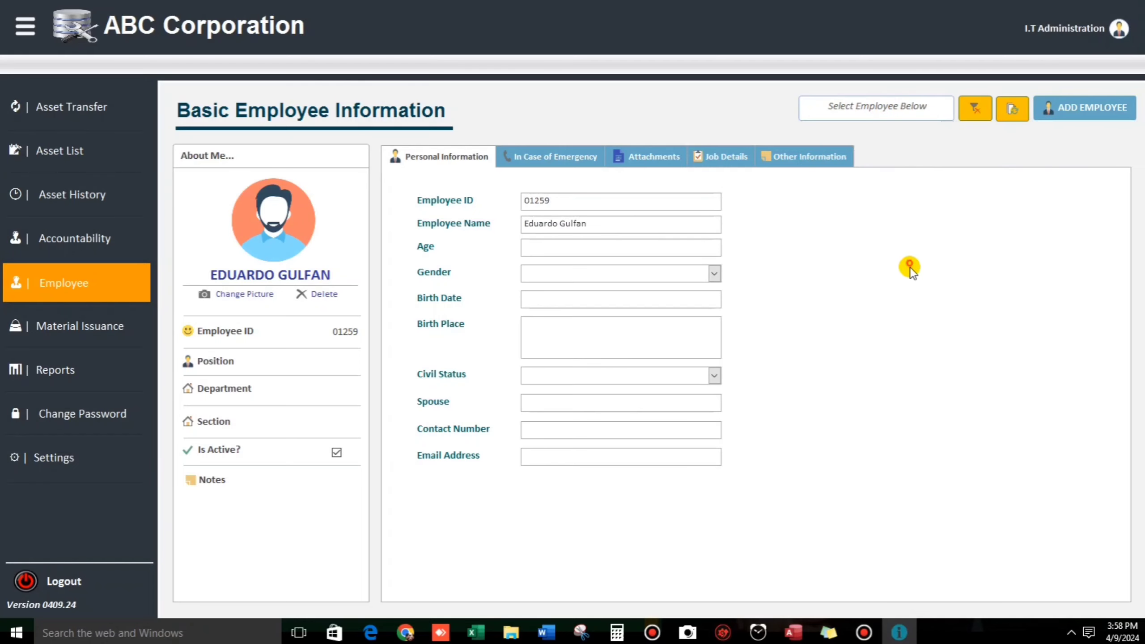
{"action": "left_click", "coordinate": [1072, 113]}
{"action": "type", "text": "00001"}
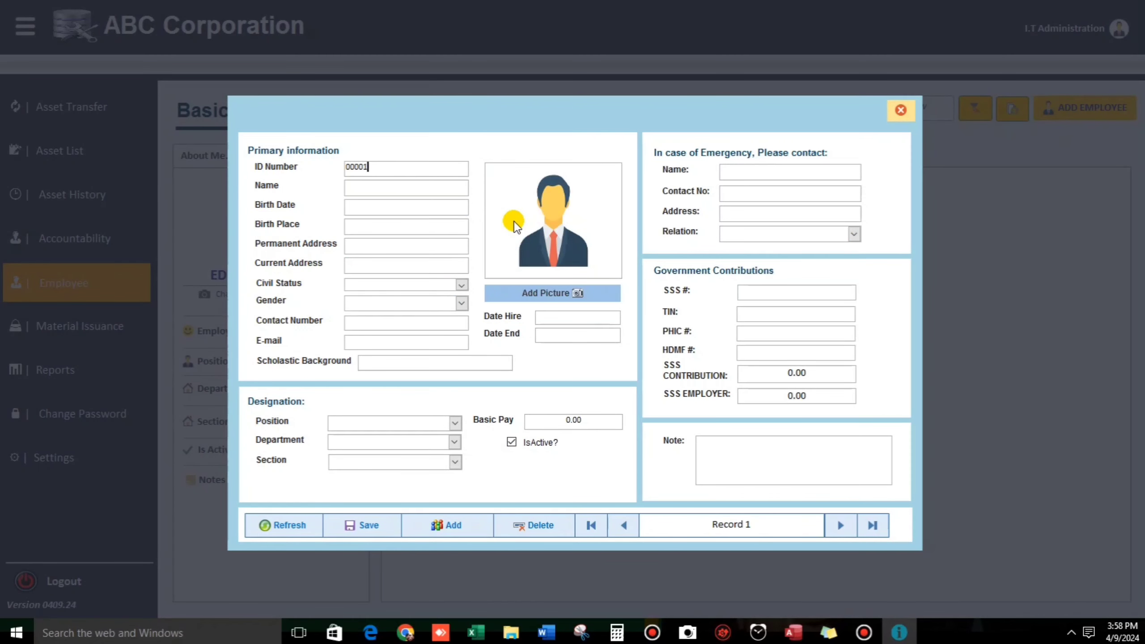
{"action": "key", "text": "Tab"}
{"action": "type", "text": "Jose Rizal"}
{"action": "key", "text": "Tab"}
{"action": "type", "text": "1/1/"}
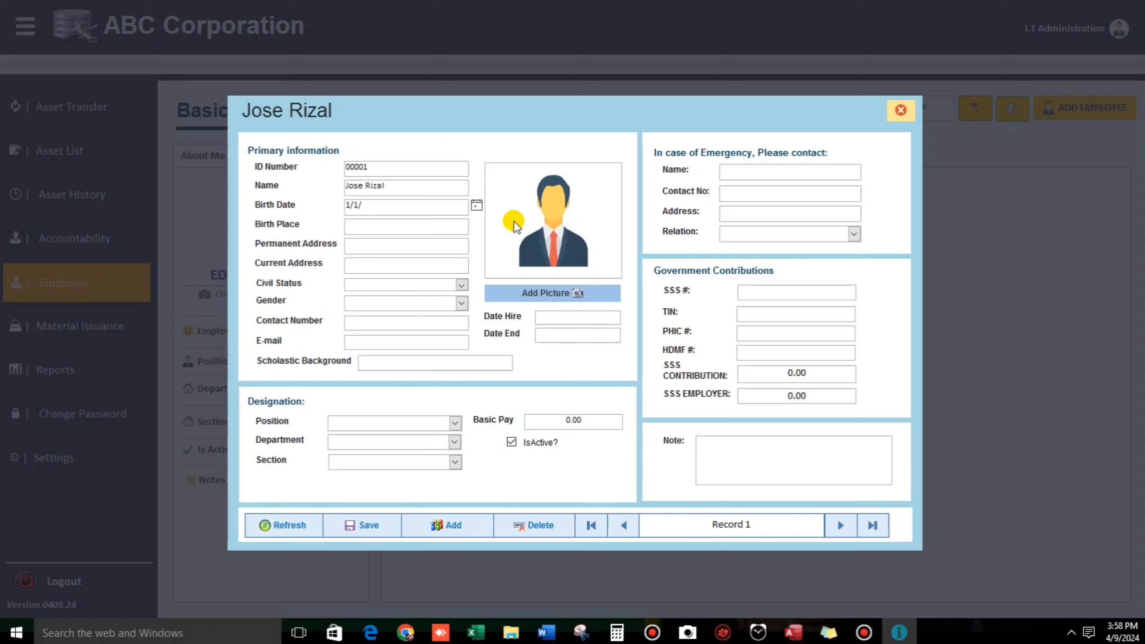
{"action": "type", "text": "1958"}
{"action": "key", "text": "Tab"}
Step: Fill in placeholder text for birth place, permanent address and current address
{"action": "type", "text": "fsffssff"}
{"action": "key", "text": "Tab"}
{"action": "type", "text": "fsfsfsf"}
{"action": "key", "text": "Tab"}
{"action": "type", "text": "Fsfsfsf"}
{"action": "key", "text": "Tab"}
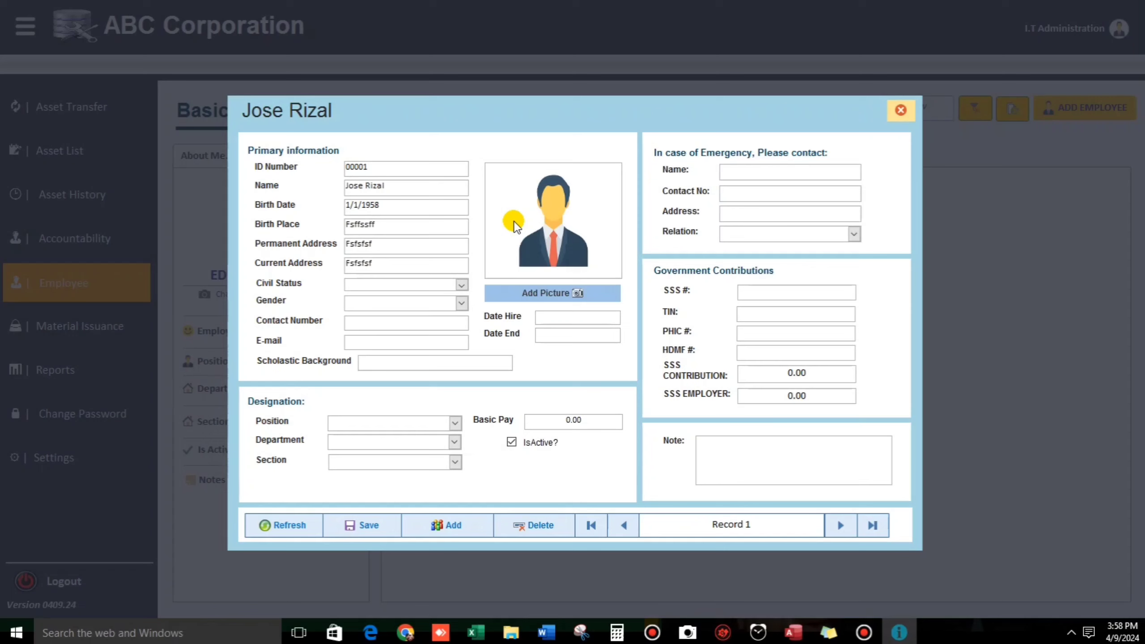
Step: Set civil status Married and gender Male, and enter the contact number and e-mail
{"action": "type", "text": "M"}
{"action": "key", "text": "Tab"}
{"action": "type", "text": "M"}
{"action": "key", "text": "Tab"}
{"action": "type", "text": "0933333333"}
{"action": "key", "text": "Tab"}
{"action": "type", "text": "sampl"}
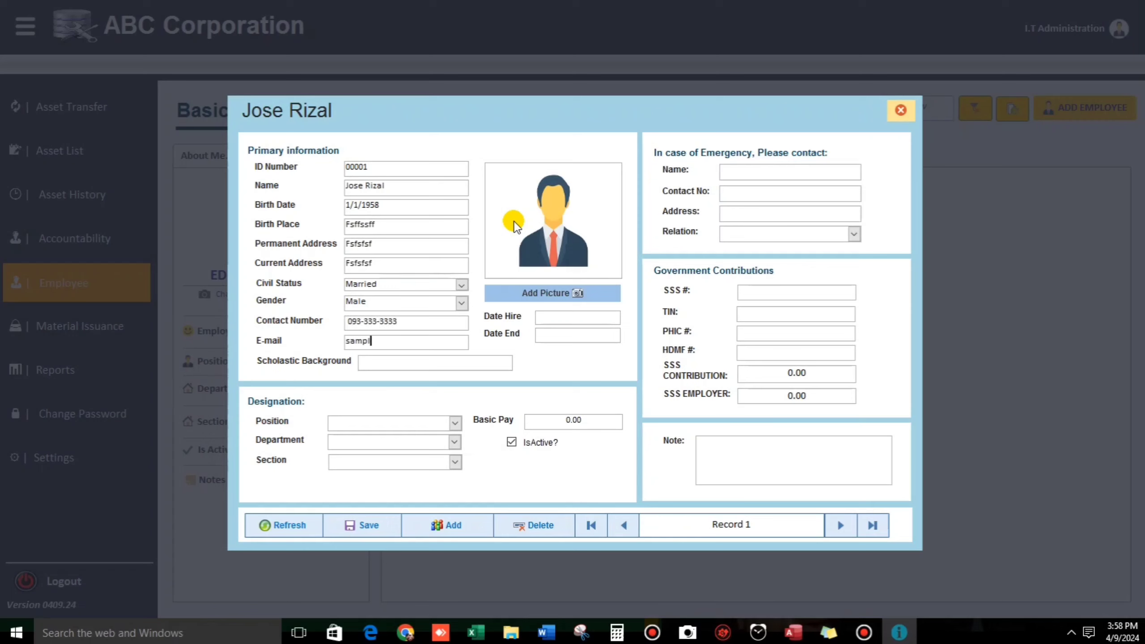
{"action": "type", "text": "e @gmail.o"}
{"action": "type", "text": "om"}
{"action": "key", "text": "Tab"}
Step: Add the Apple.JPG photo to the employee record
{"action": "left_click", "coordinate": [557, 292]}
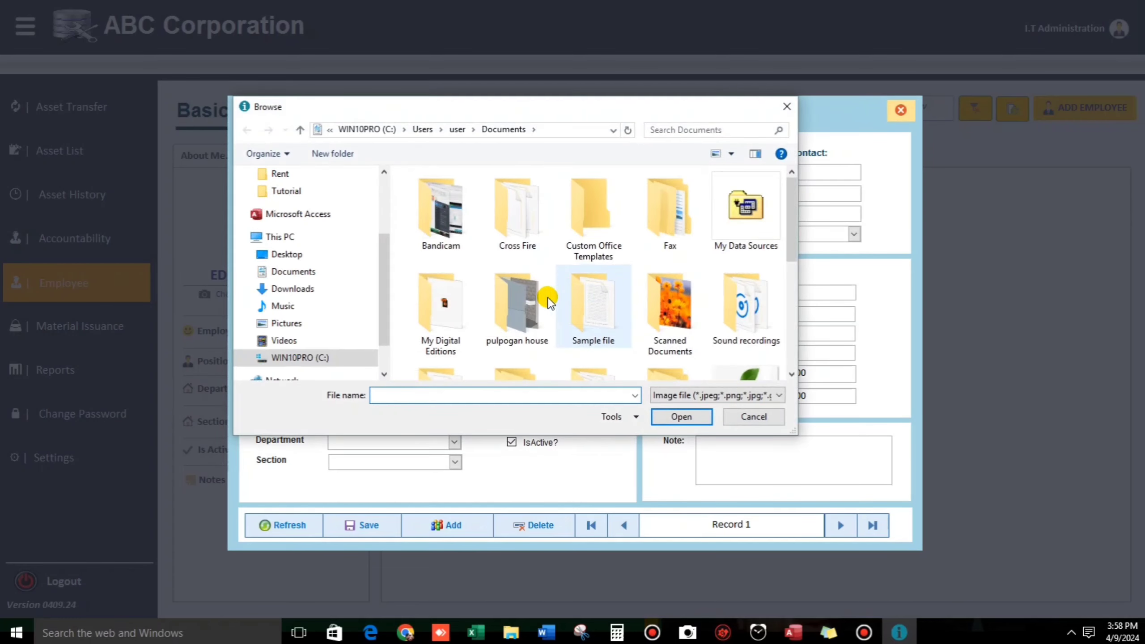
{"action": "scroll", "coordinate": [550, 301], "scroll_direction": "down", "scroll_amount": 5}
{"action": "left_click", "coordinate": [451, 281]}
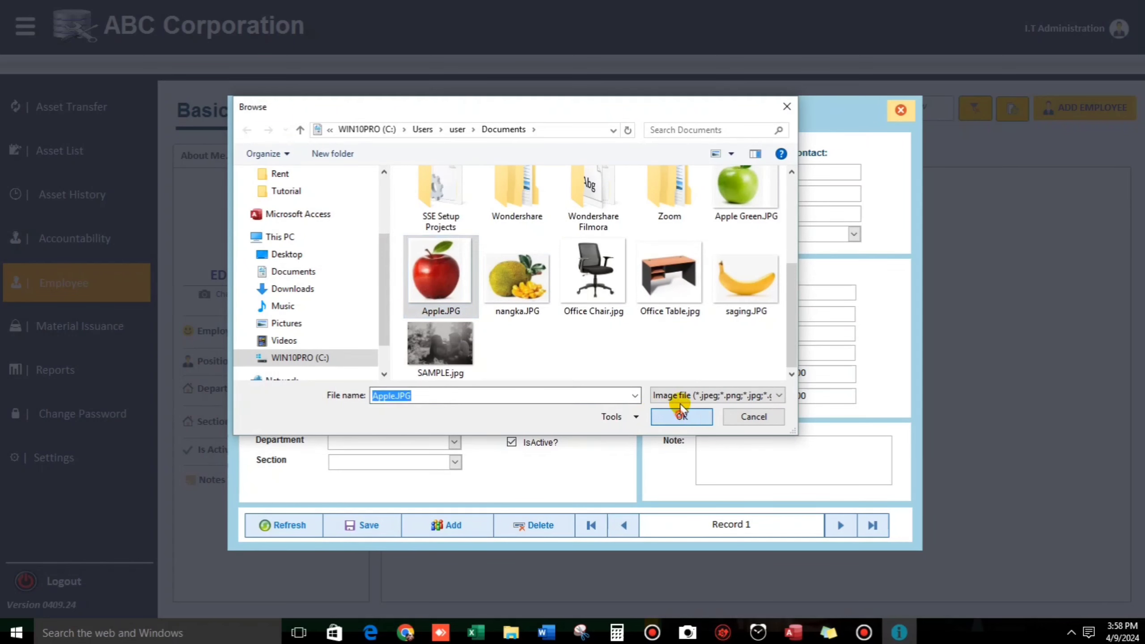
{"action": "left_click", "coordinate": [682, 411]}
Step: Set position to Finance Manager and department to Production
{"action": "left_click", "coordinate": [455, 423]}
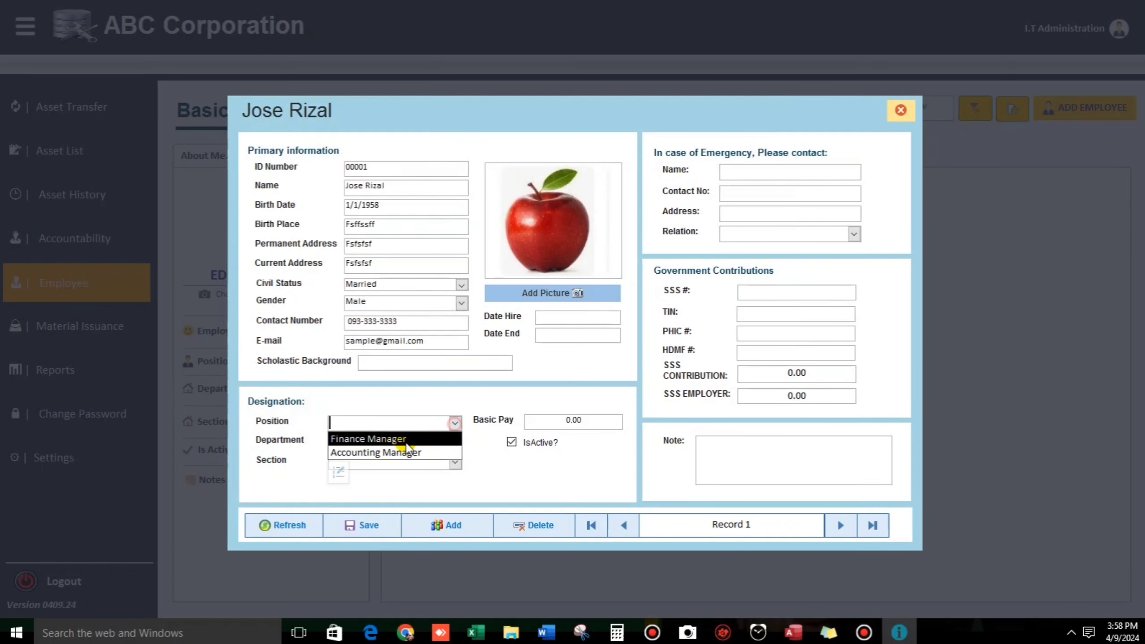
{"action": "left_click", "coordinate": [386, 439]}
{"action": "left_click", "coordinate": [453, 443]}
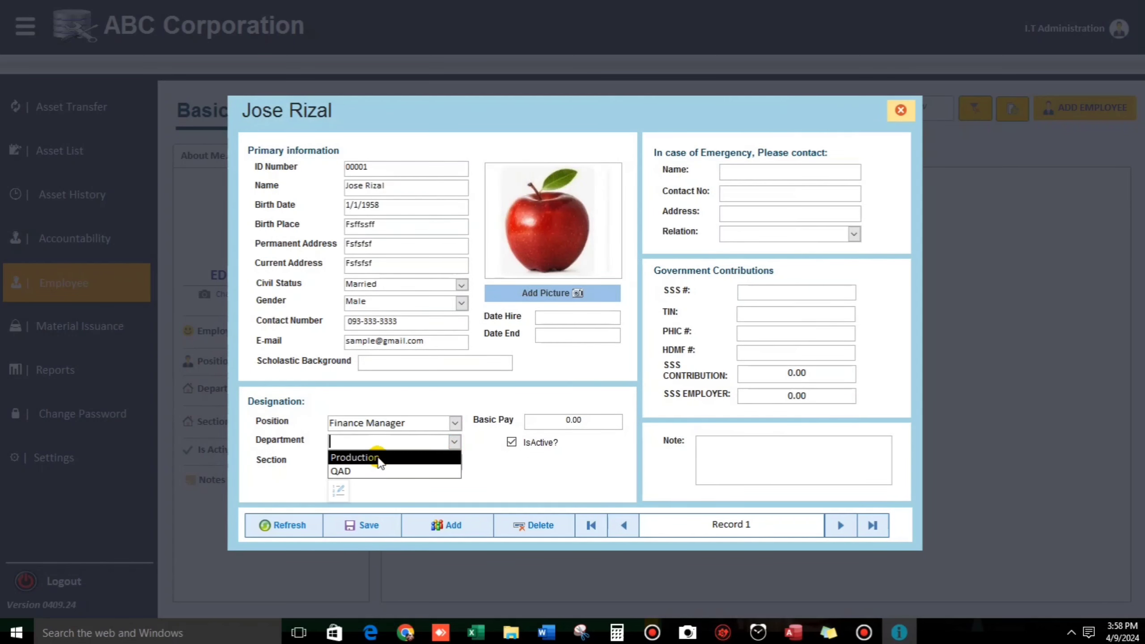
{"action": "left_click", "coordinate": [380, 458]}
Step: Replace the section choices with Maintenance and Receiving, and choose Maintenance
{"action": "left_click", "coordinate": [453, 462]}
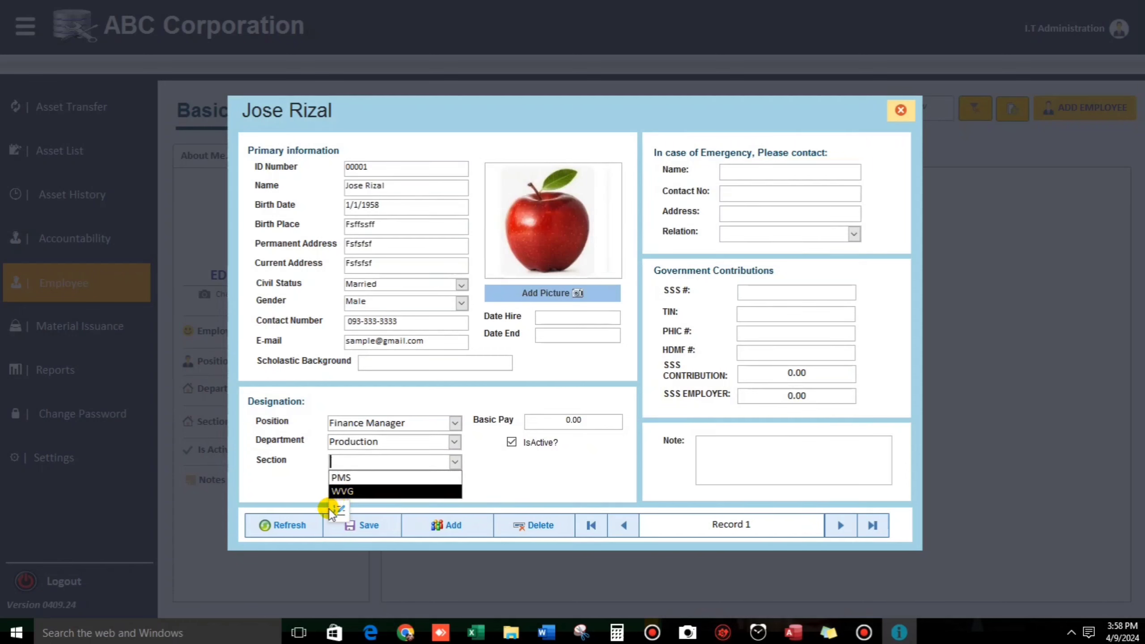
{"action": "left_click", "coordinate": [338, 511]}
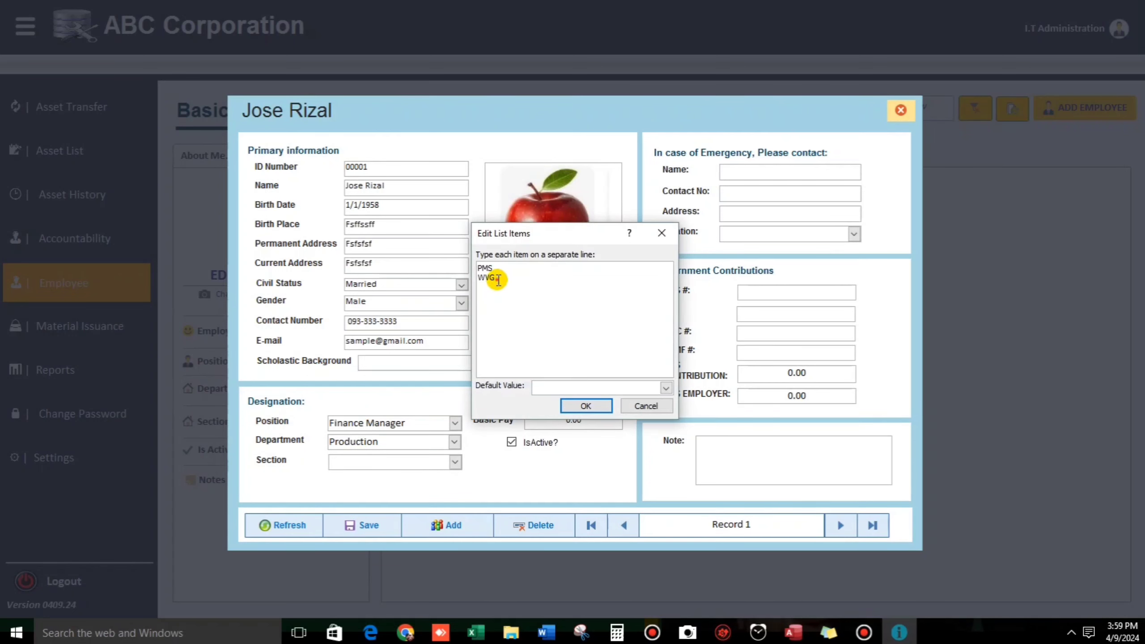
{"action": "left_click_drag", "start_coordinate": [494, 276], "coordinate": [469, 263]}
{"action": "type", "text": "P"}
{"action": "type", "text": "Maintenan"}
{"action": "type", "text": "ce"}
{"action": "key", "text": "Return"}
{"action": "type", "text": "Log"}
{"action": "key", "text": "BackSpace"}
{"action": "key", "text": "BackSpace"}
{"action": "key", "text": "BackSpace"}
{"action": "type", "text": "Receiving"}
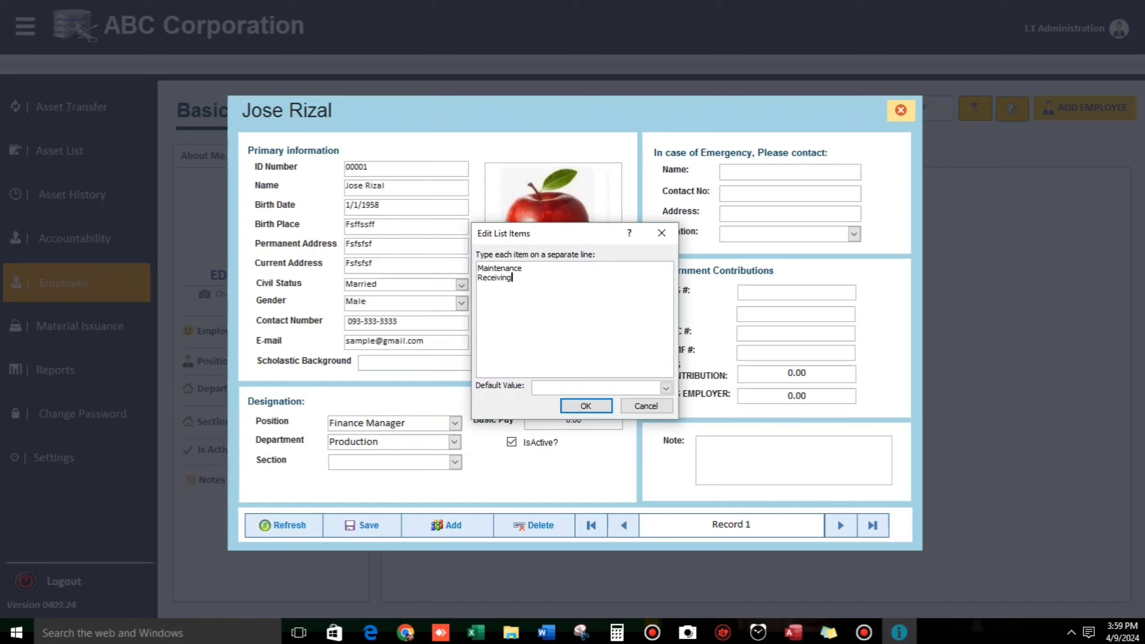
{"action": "left_click", "coordinate": [582, 405]}
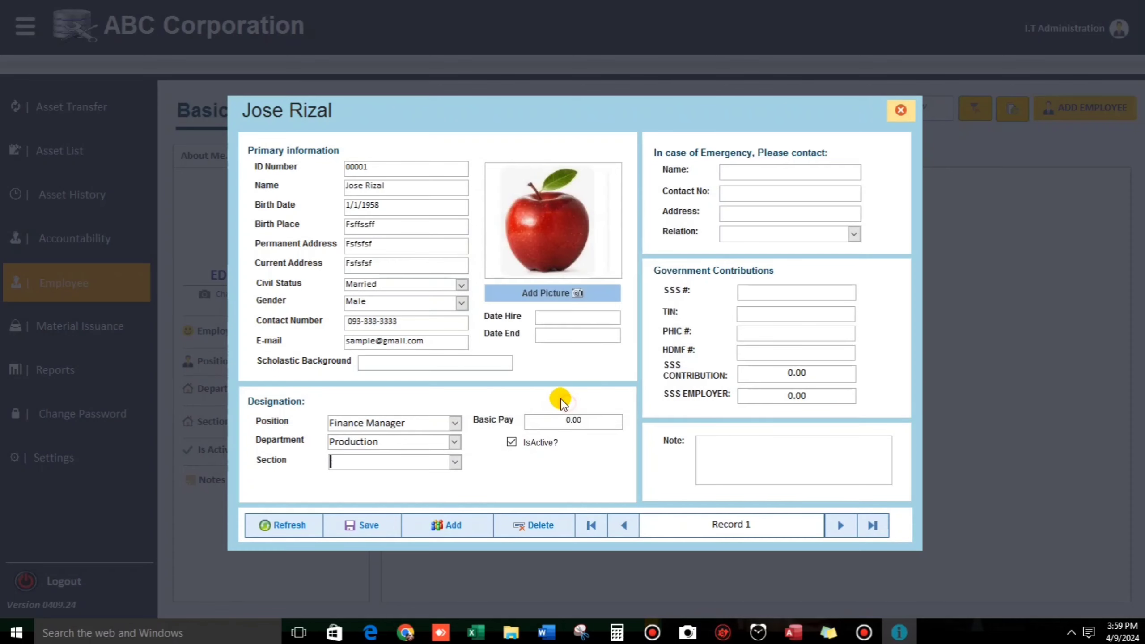
{"action": "left_click", "coordinate": [455, 462]}
{"action": "left_click", "coordinate": [370, 477]}
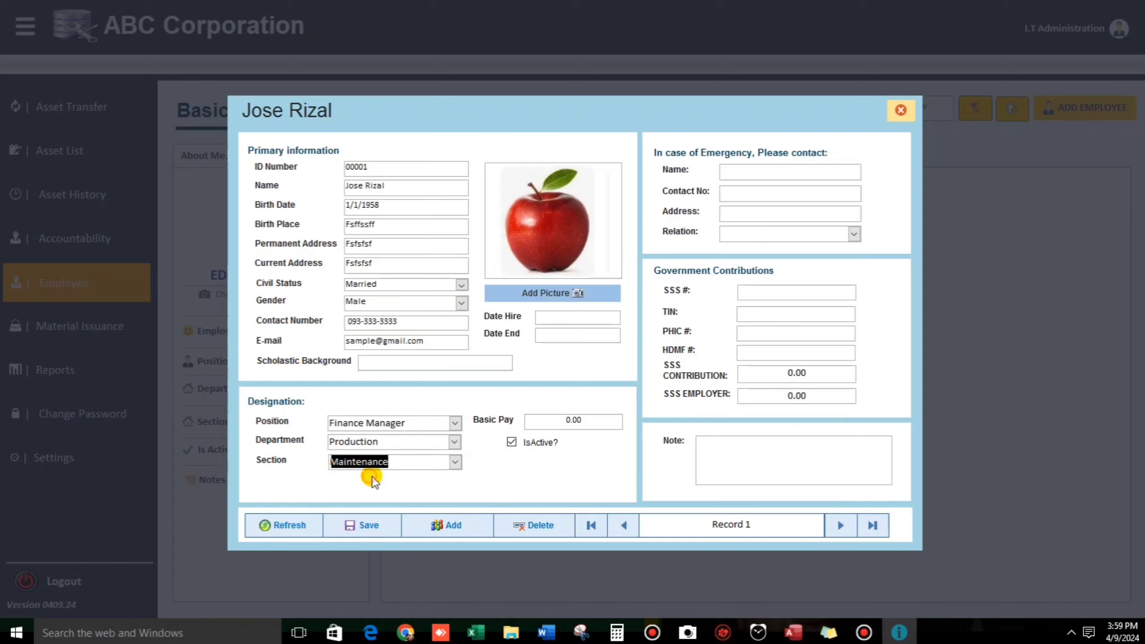
Step: Leave the section field and close the Add Employee form
{"action": "left_click", "coordinate": [501, 477]}
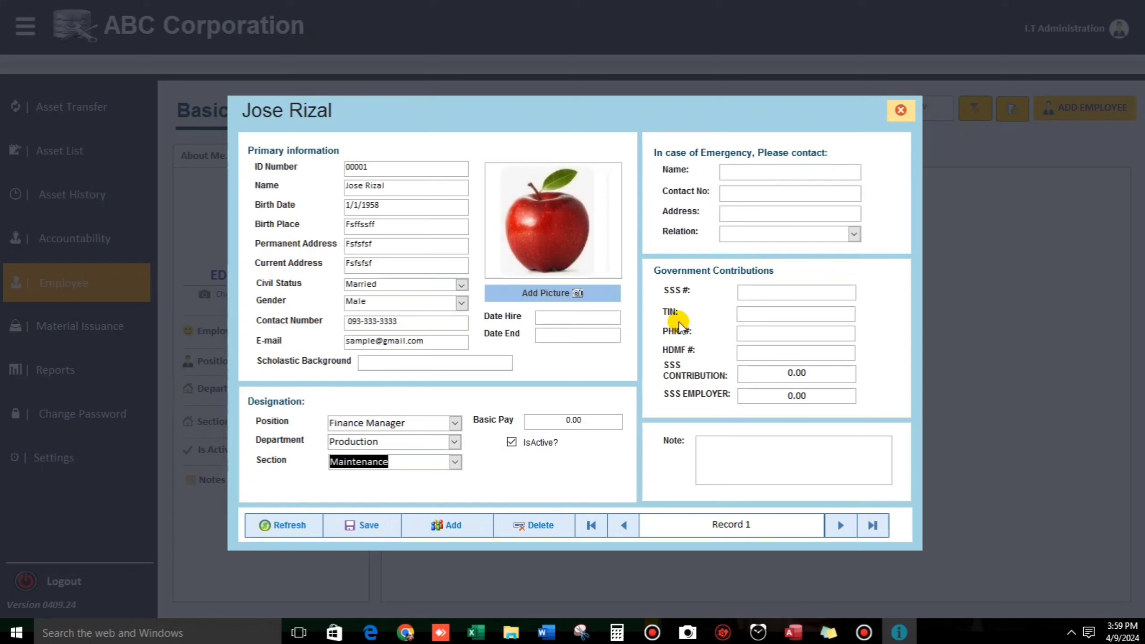
{"action": "left_click", "coordinate": [902, 110]}
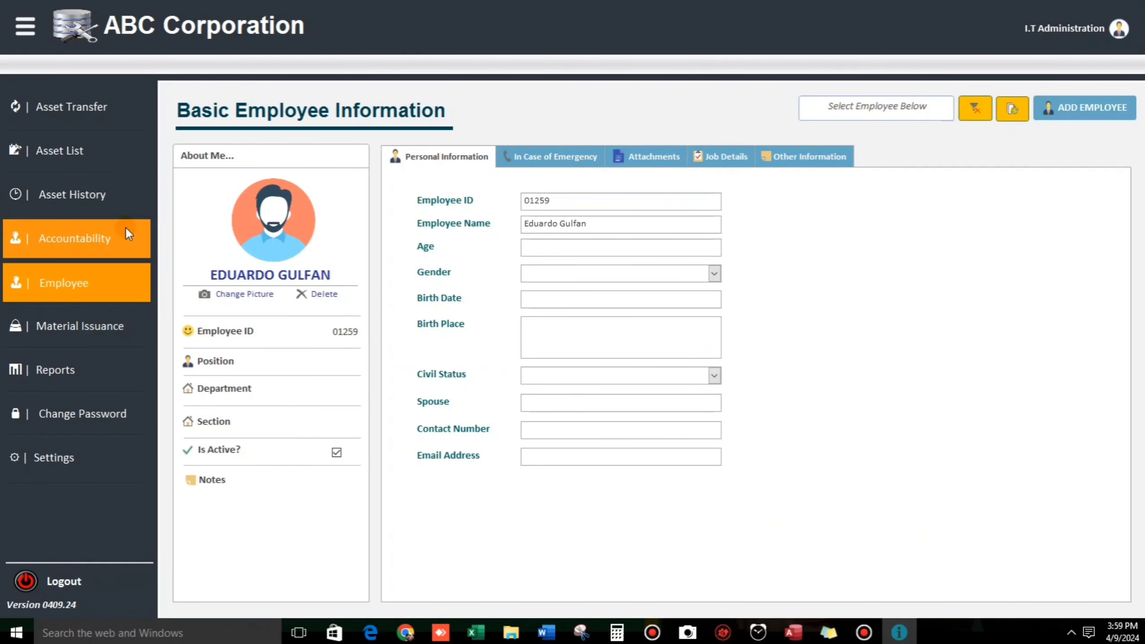
Step: Start an asset transfer for employee 00001 with reason Borrow and remark 'Trial'
{"action": "left_click", "coordinate": [107, 108]}
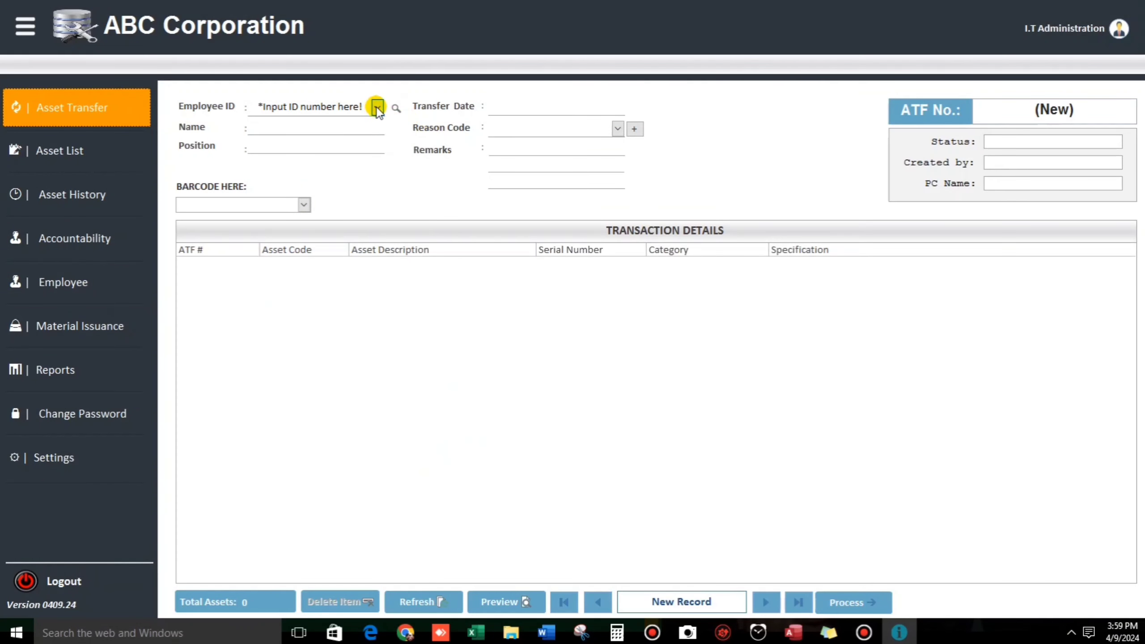
{"action": "left_click", "coordinate": [376, 108]}
{"action": "left_click", "coordinate": [376, 108]}
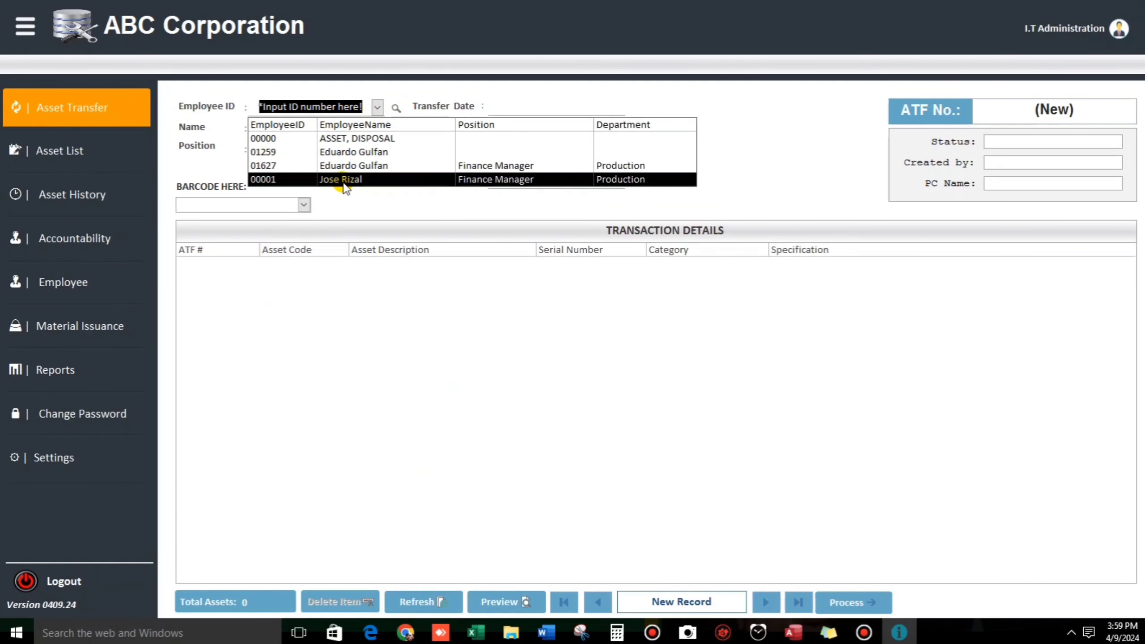
{"action": "left_click", "coordinate": [344, 181]}
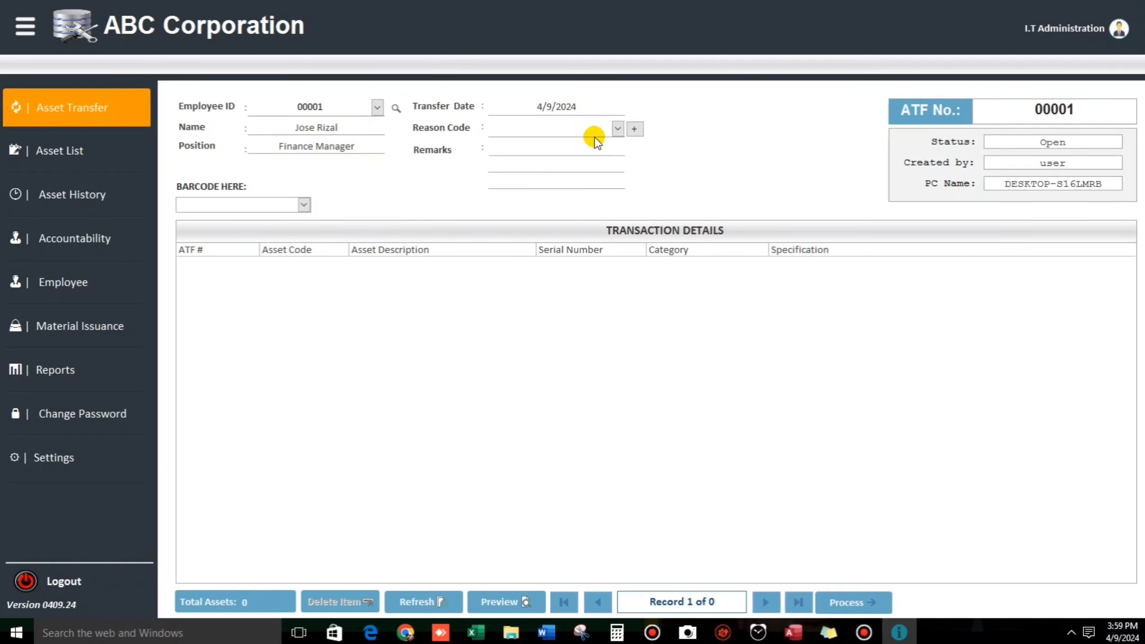
{"action": "left_click", "coordinate": [617, 130]}
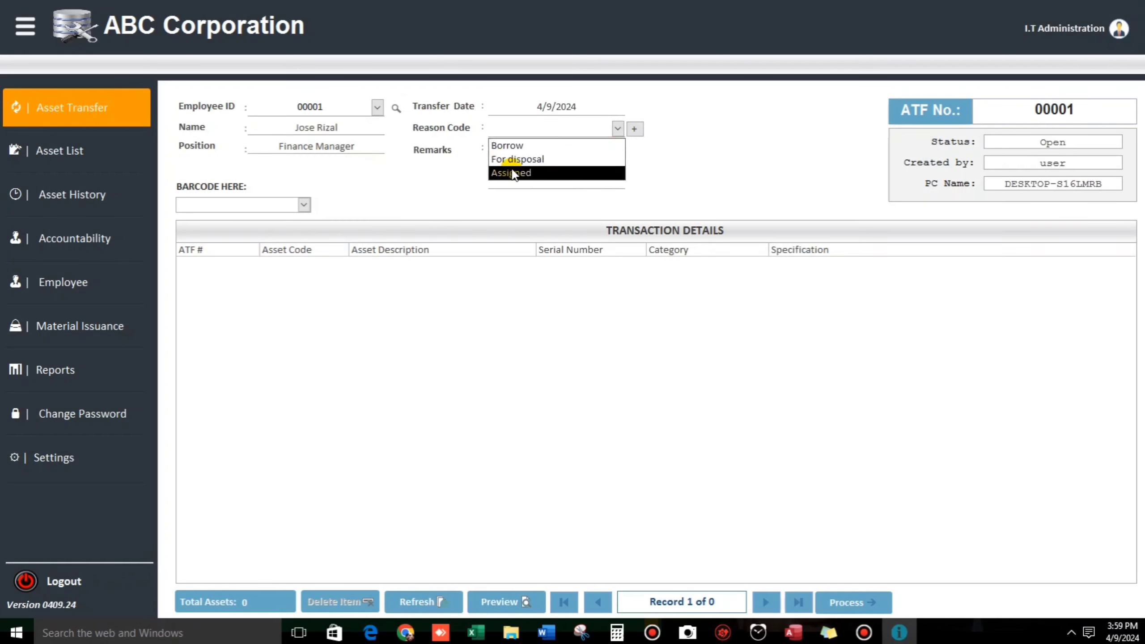
{"action": "left_click", "coordinate": [521, 151]}
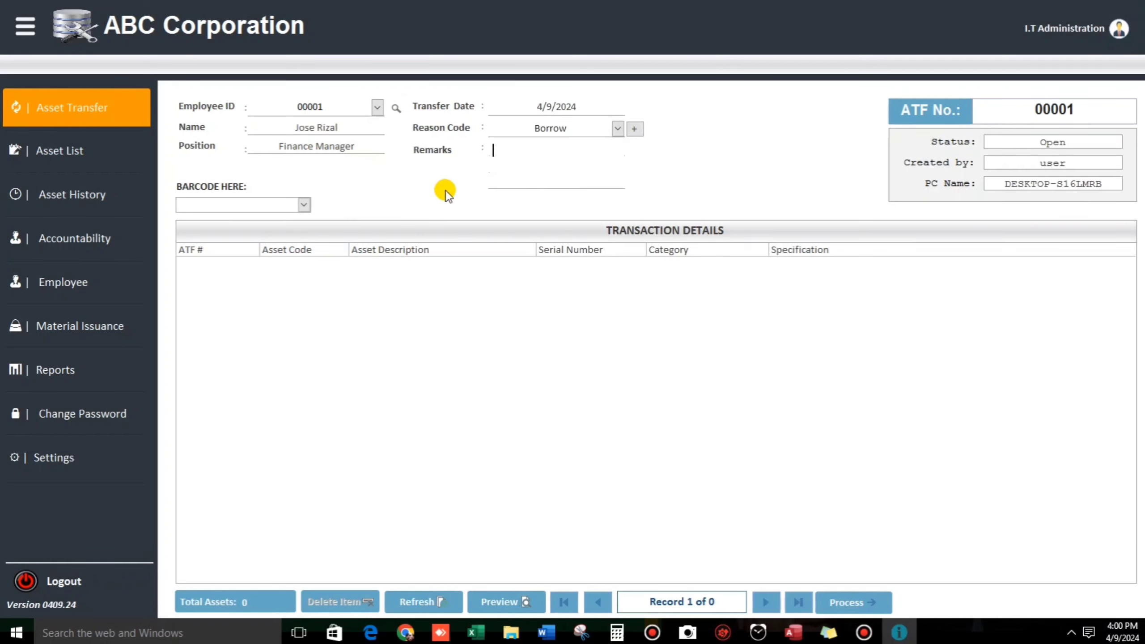
{"action": "type", "text": "Trial"}
{"action": "key", "text": "Tab"}
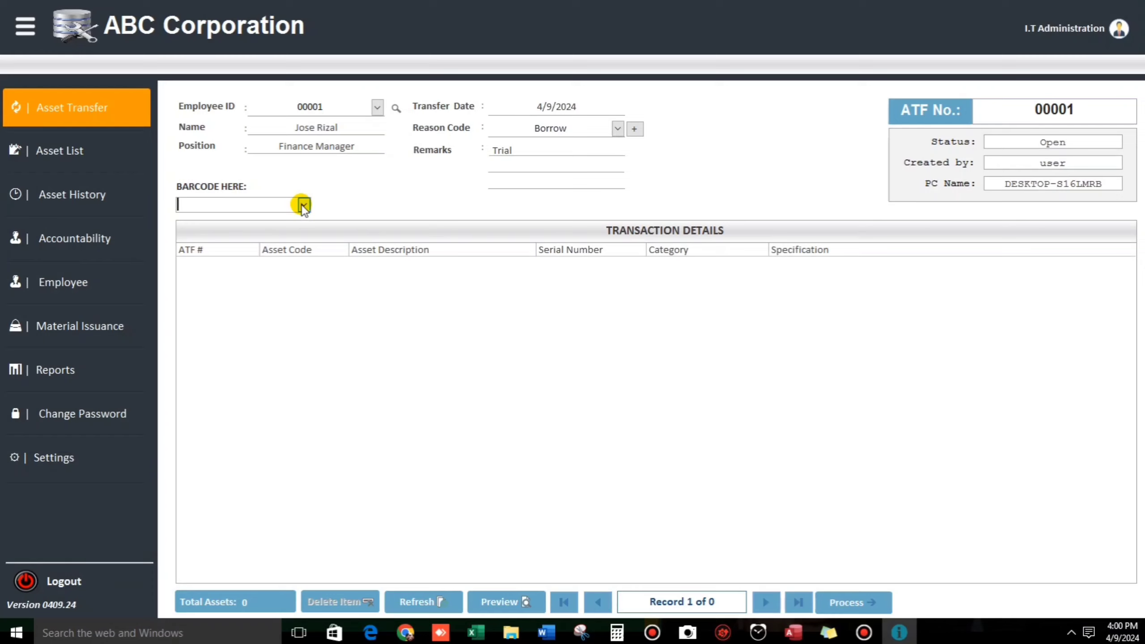
Step: Add the Office Chair FF00001 to the transfer and process it
{"action": "left_click", "coordinate": [303, 205]}
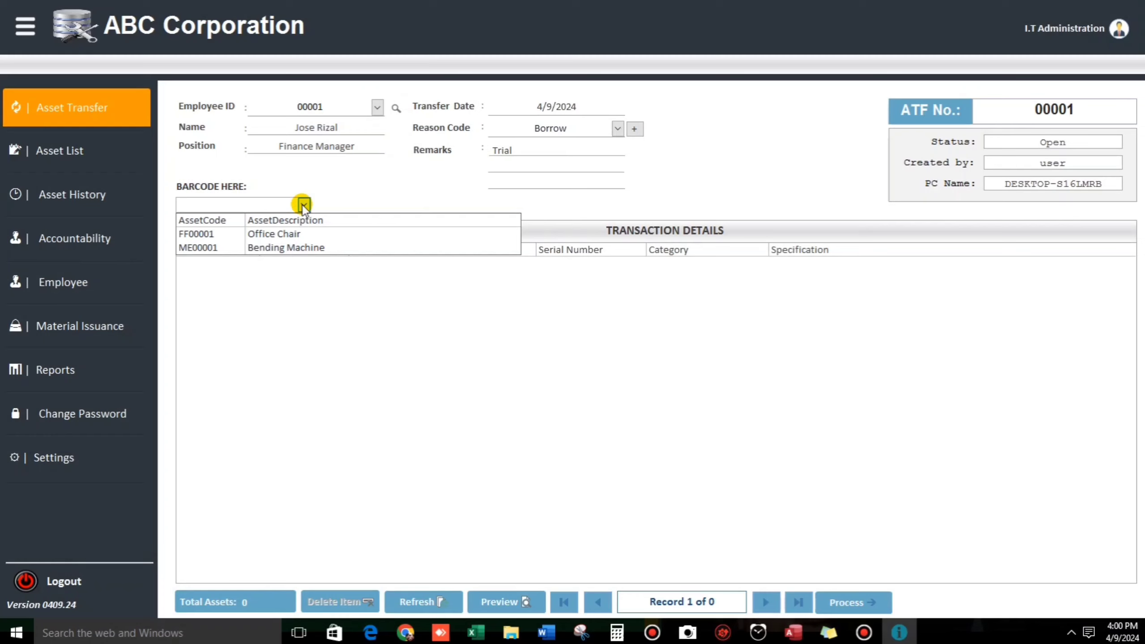
{"action": "left_click", "coordinate": [231, 234]}
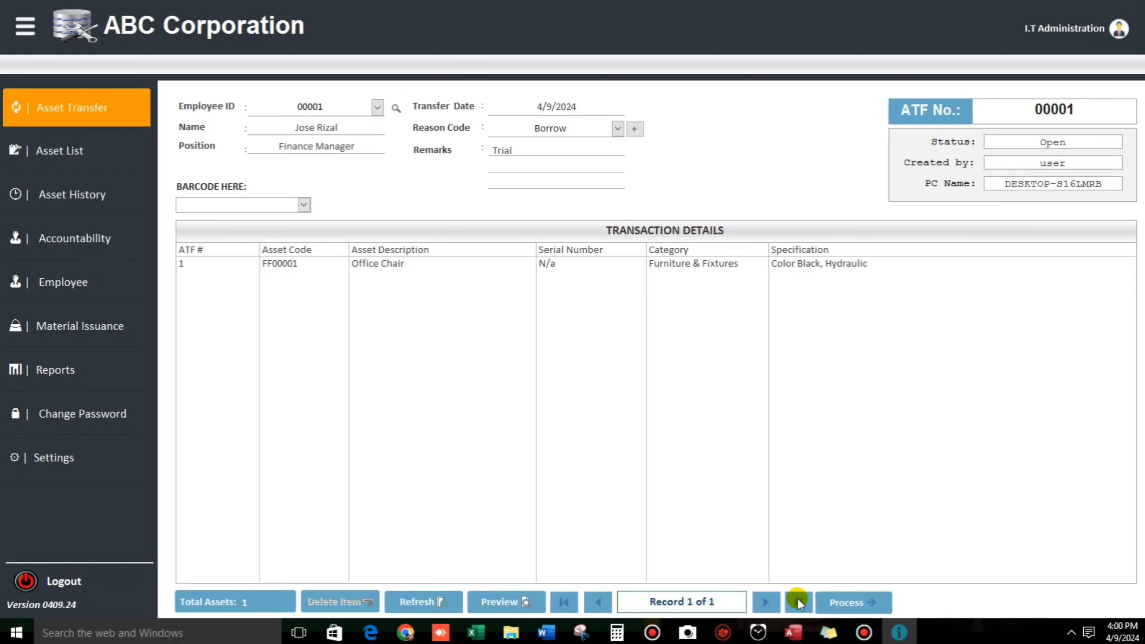
{"action": "left_click", "coordinate": [834, 603]}
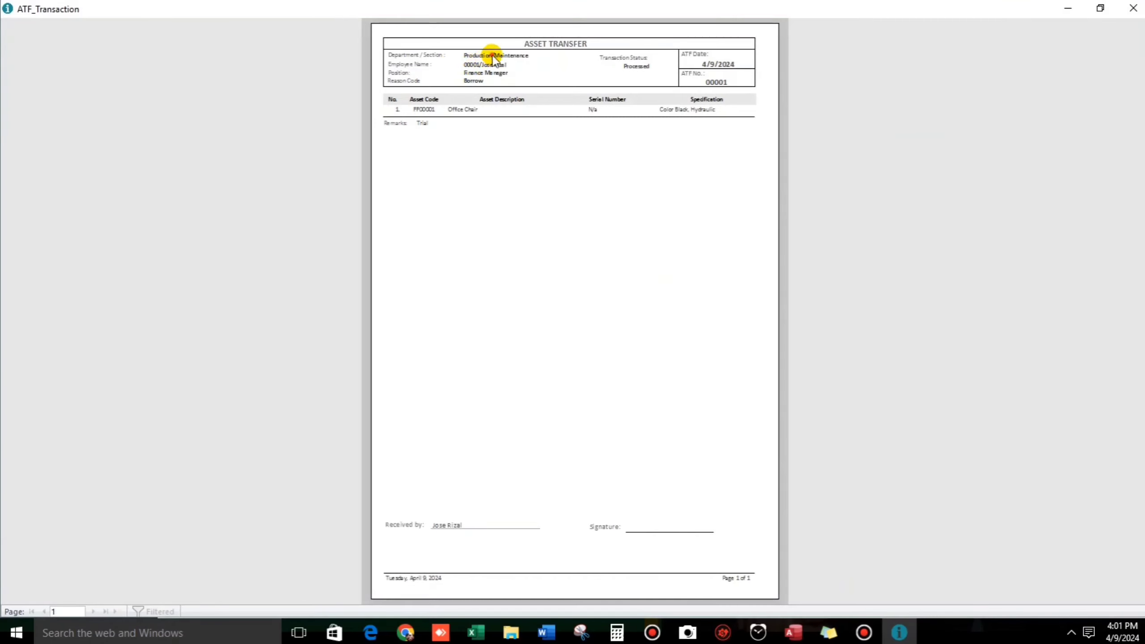
Step: Zoom in and out on the ATF_Transaction preview, then close it
{"action": "left_click", "coordinate": [494, 58]}
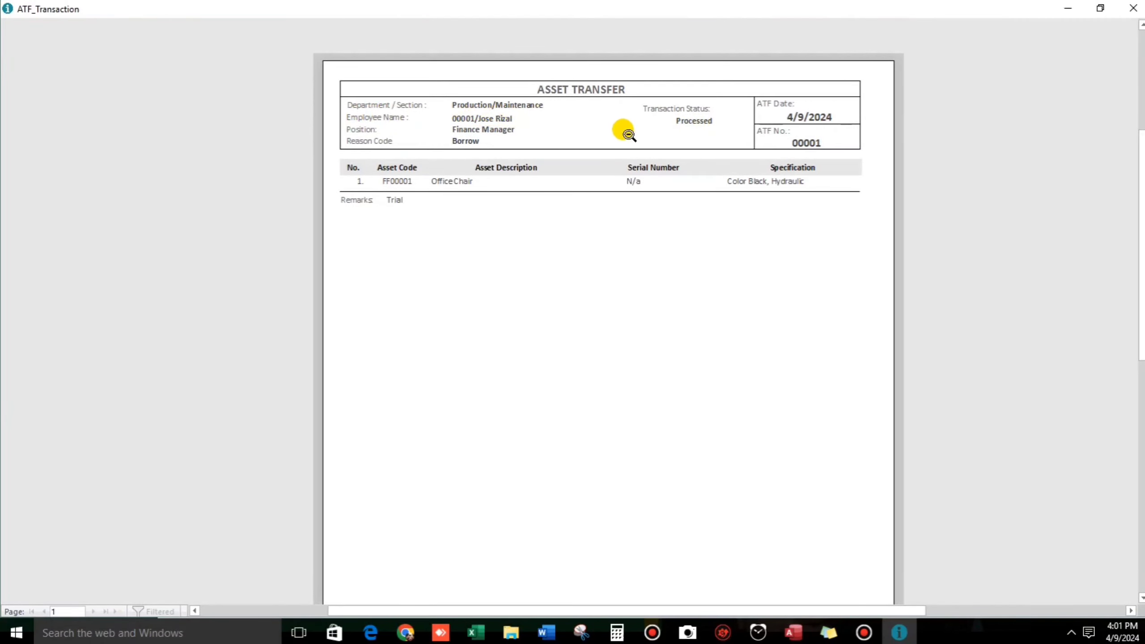
{"action": "left_click", "coordinate": [602, 318]}
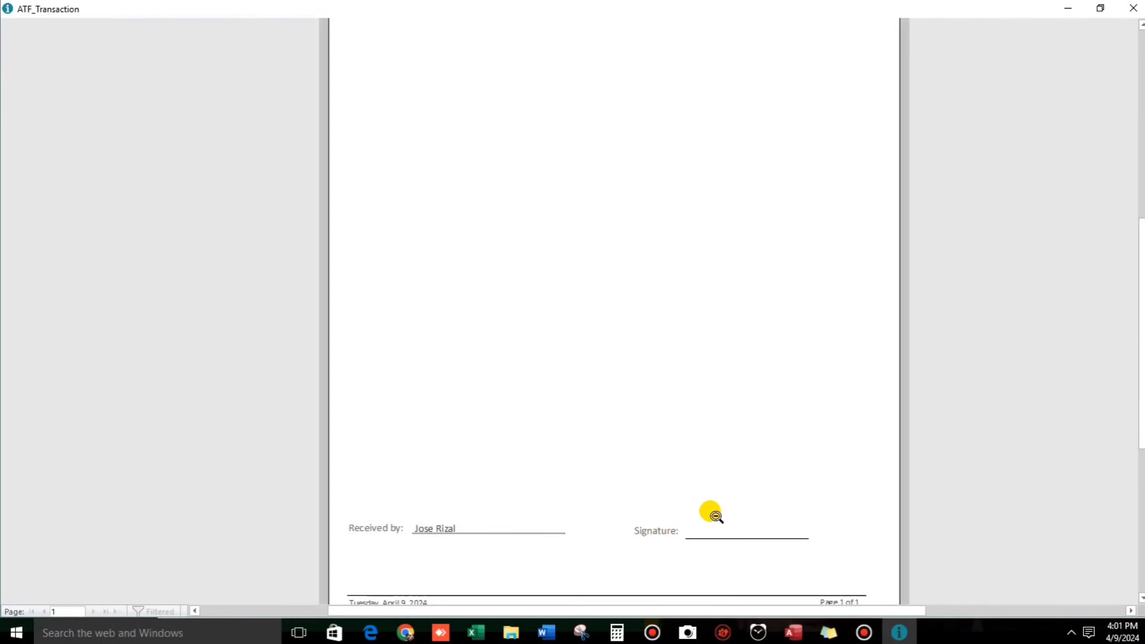
{"action": "left_click", "coordinate": [729, 476]}
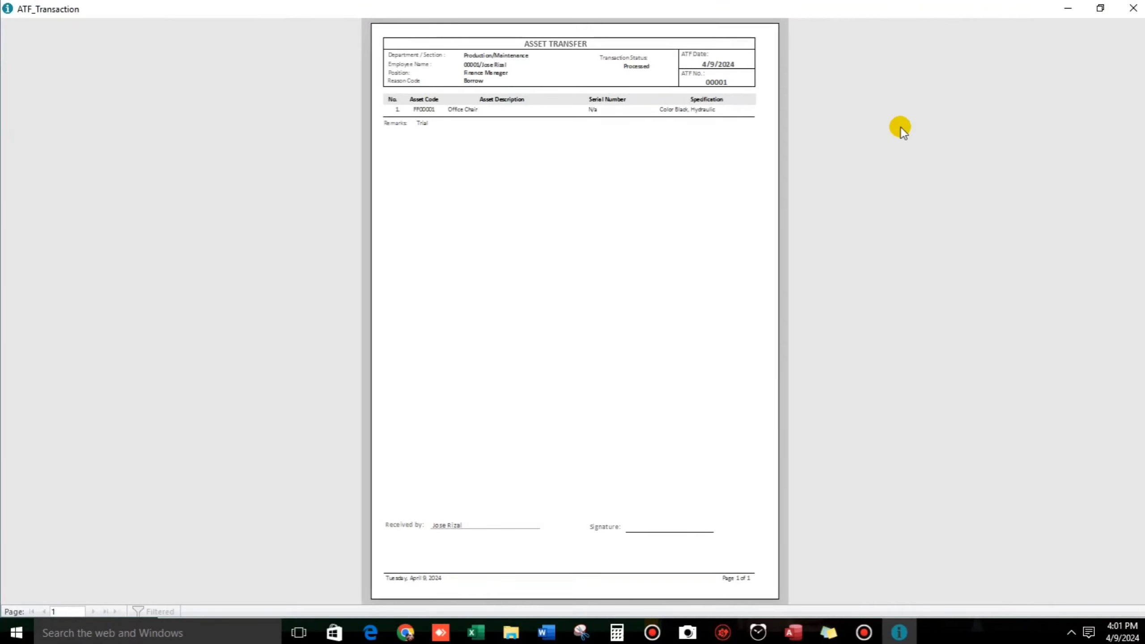
{"action": "left_click", "coordinate": [1133, 8]}
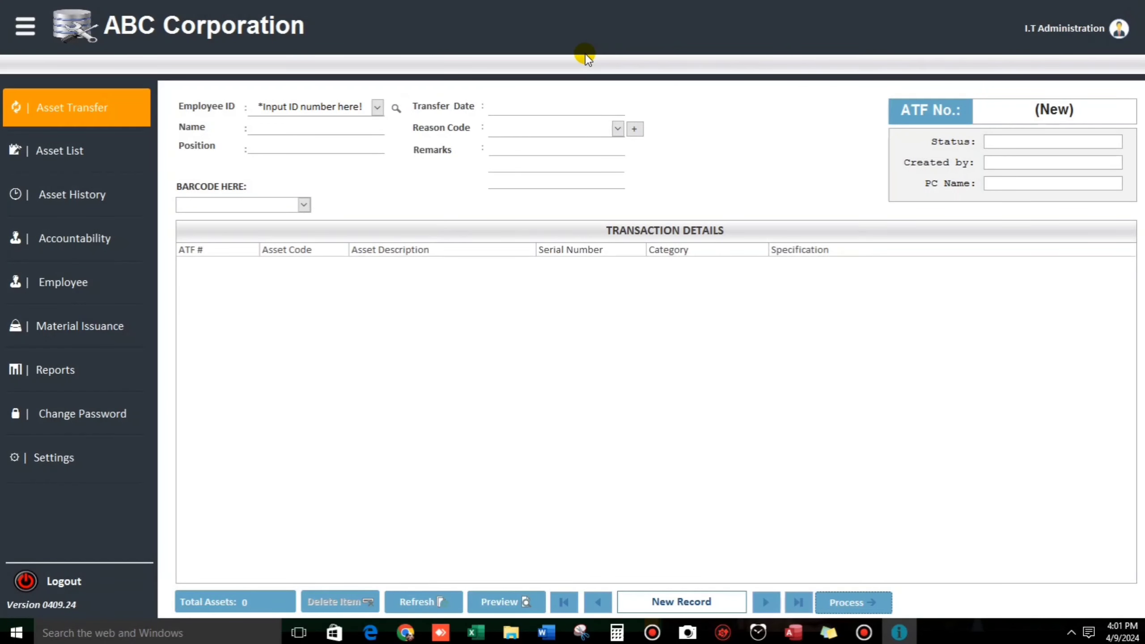
Step: Check the Asset List and the FF00001 Borrow entry in Asset History, then open Accountability
{"action": "left_click", "coordinate": [55, 154]}
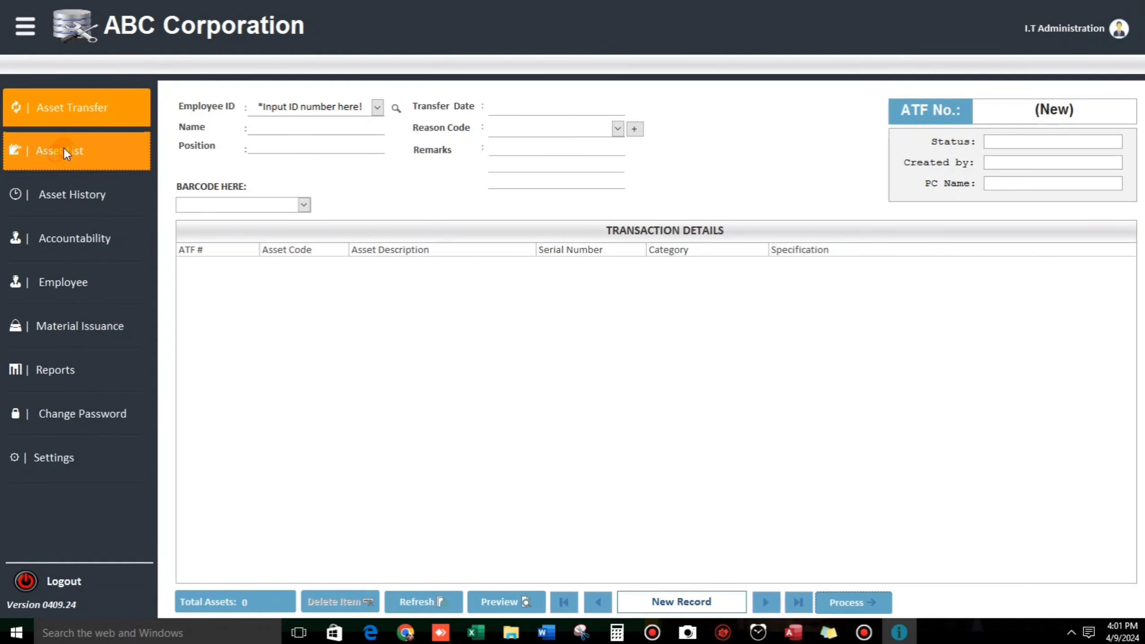
{"action": "left_click", "coordinate": [64, 194]}
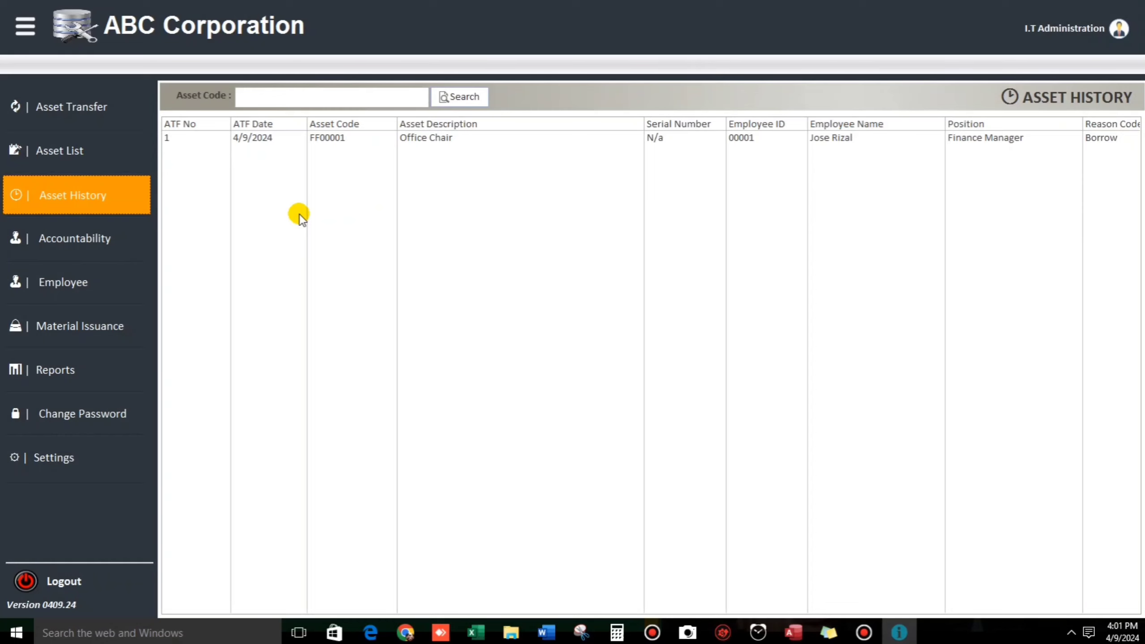
{"action": "left_click", "coordinate": [65, 236]}
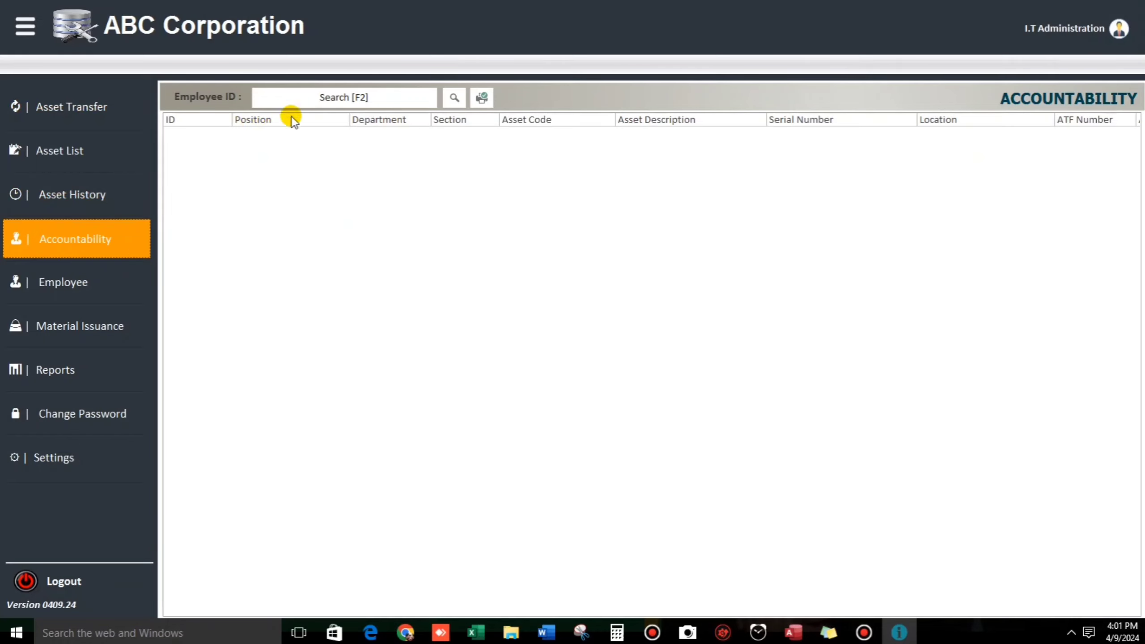
Step: Search the employee list and load employee 00001's accountabilities
{"action": "left_click", "coordinate": [326, 96]}
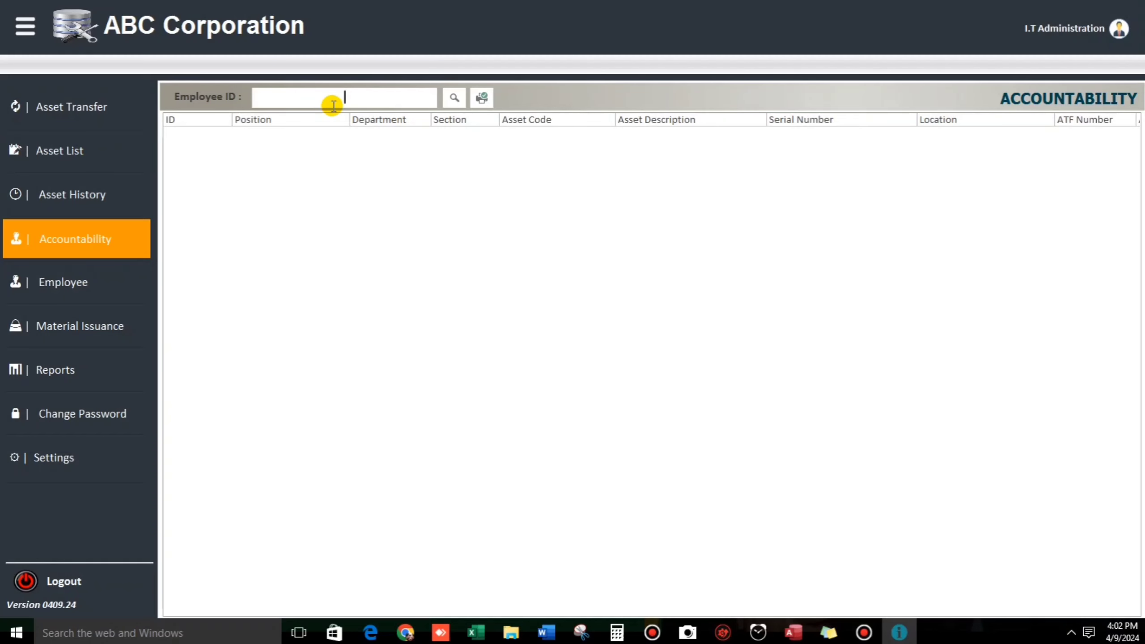
{"action": "key", "text": "Return"}
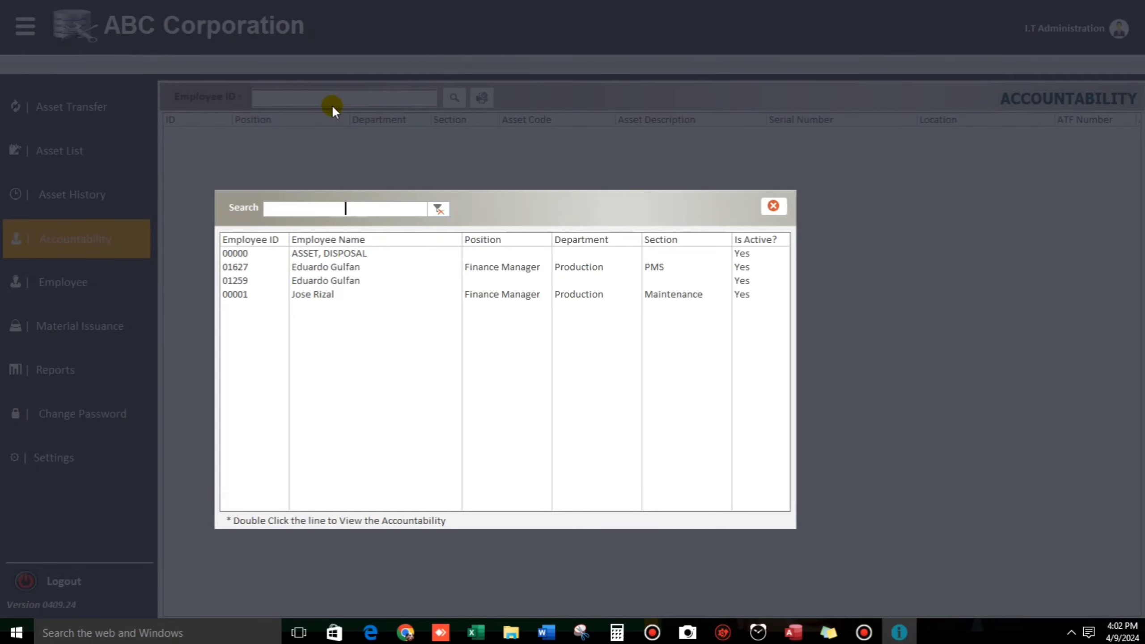
{"action": "type", "text": "jse"}
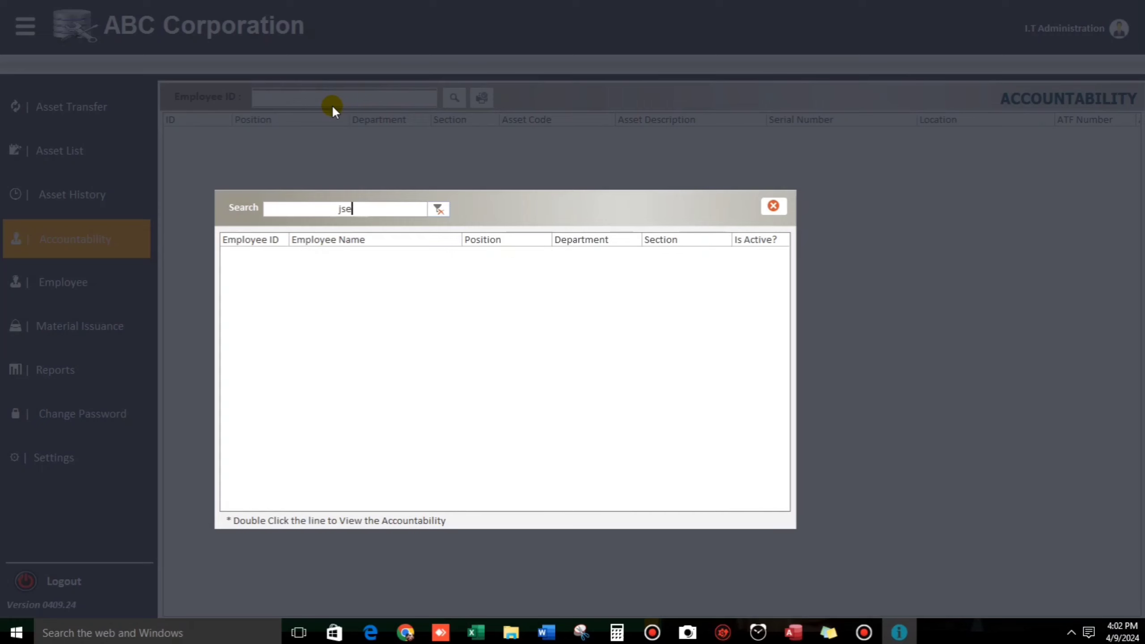
{"action": "key", "text": "BackSpace"}
{"action": "key", "text": "BackSpace"}
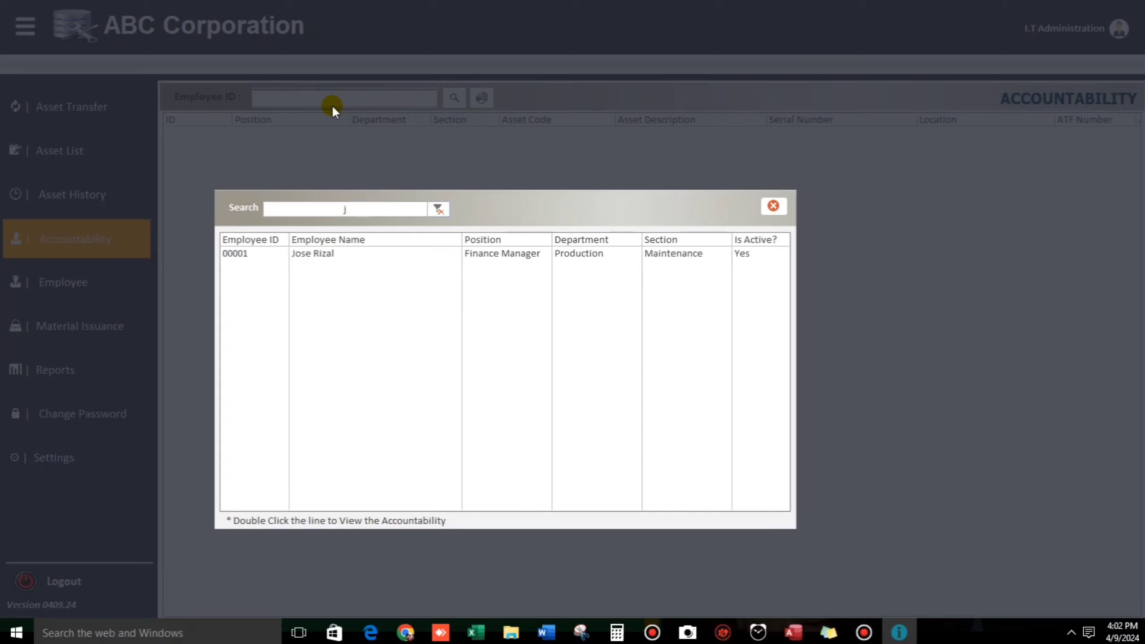
{"action": "left_click", "coordinate": [324, 260]}
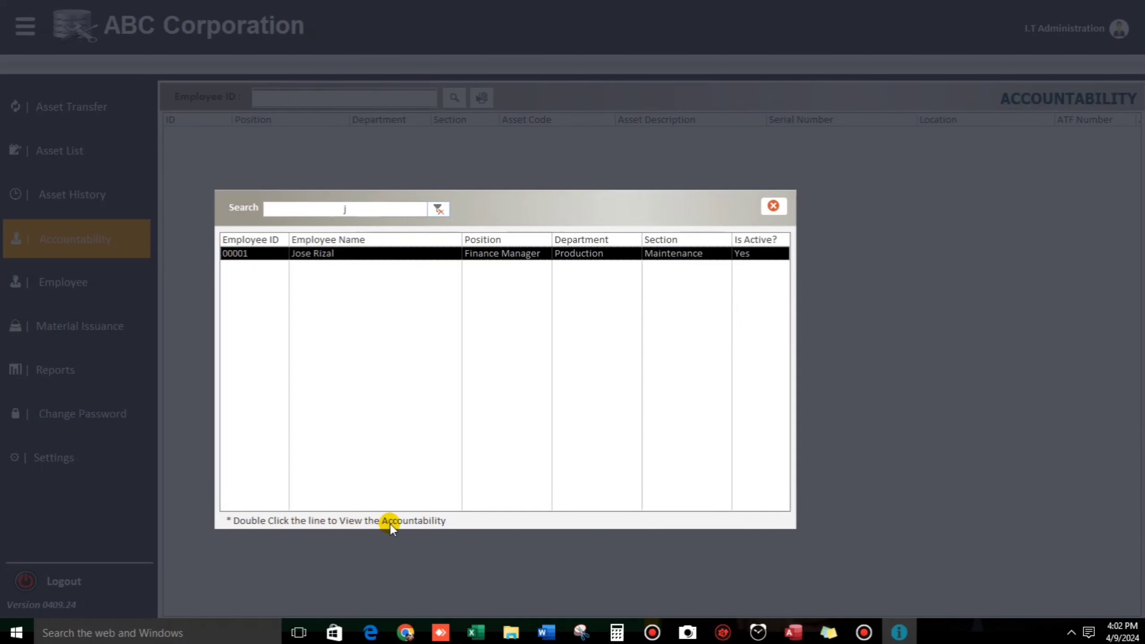
{"action": "double_click", "coordinate": [324, 254]}
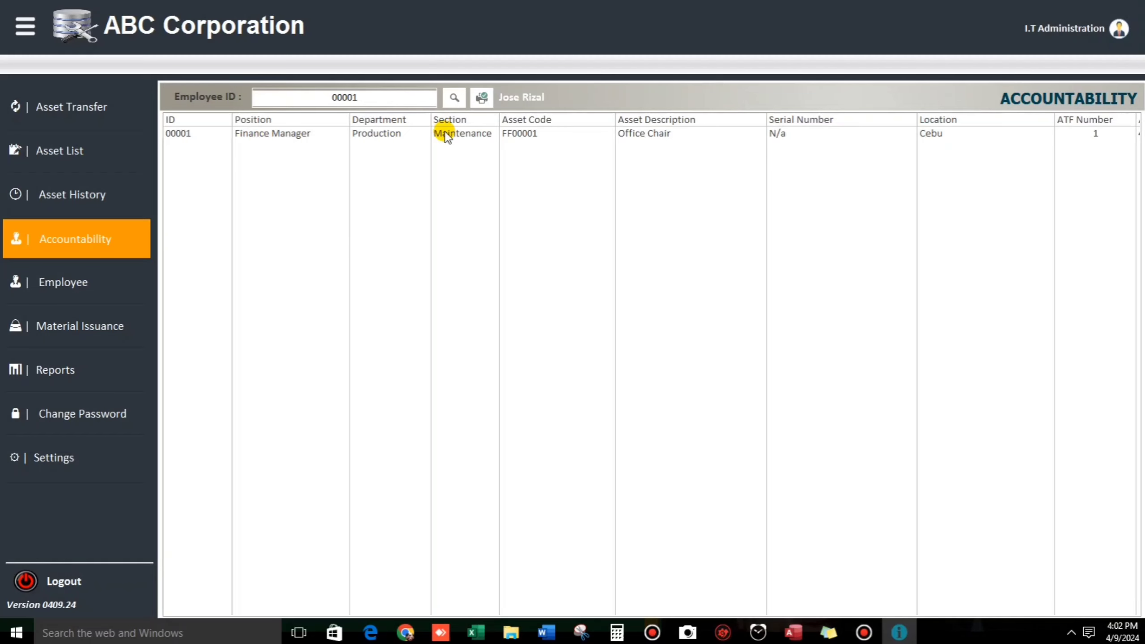
Step: Select the FF00001 Office Chair row and preview its Accountabilities report
{"action": "left_click", "coordinate": [332, 136]}
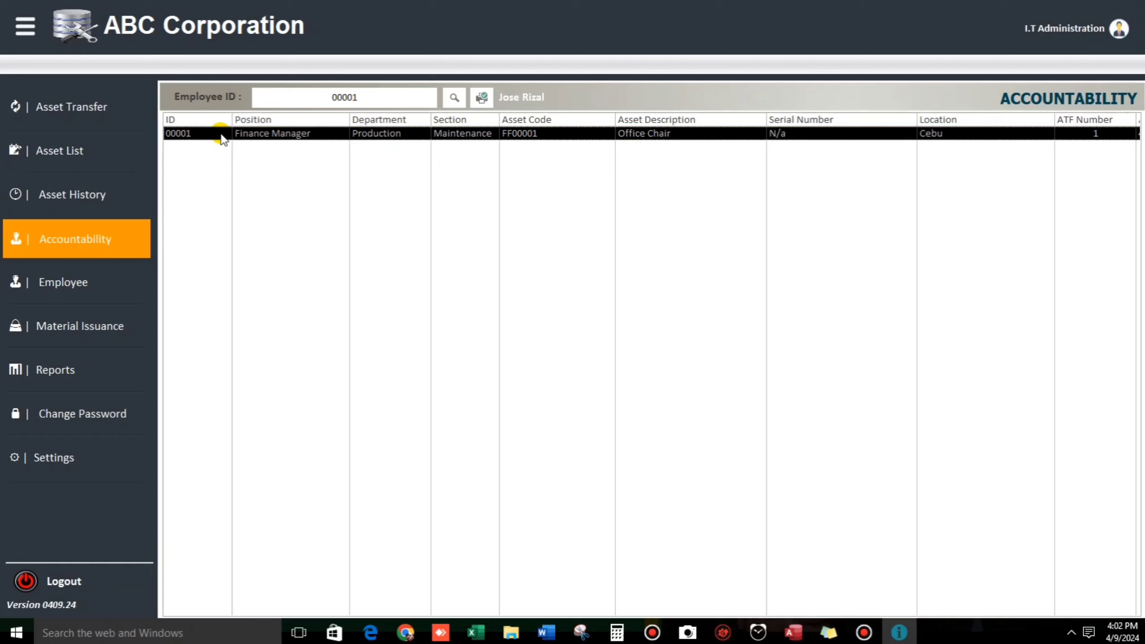
{"action": "left_click", "coordinate": [480, 99]}
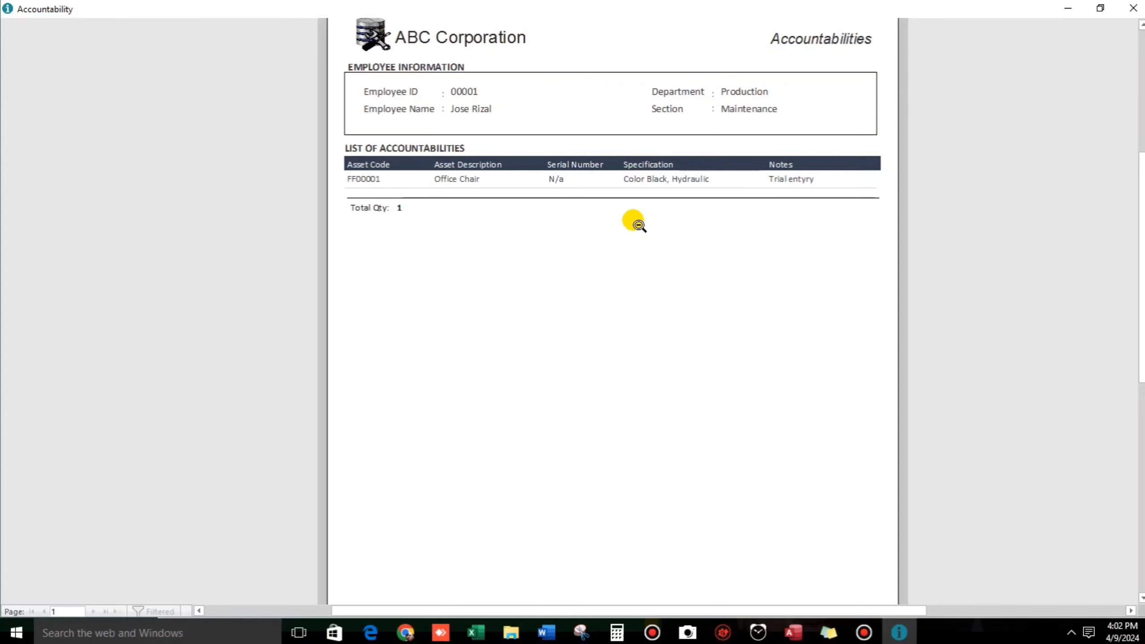
{"action": "left_click", "coordinate": [1133, 8]}
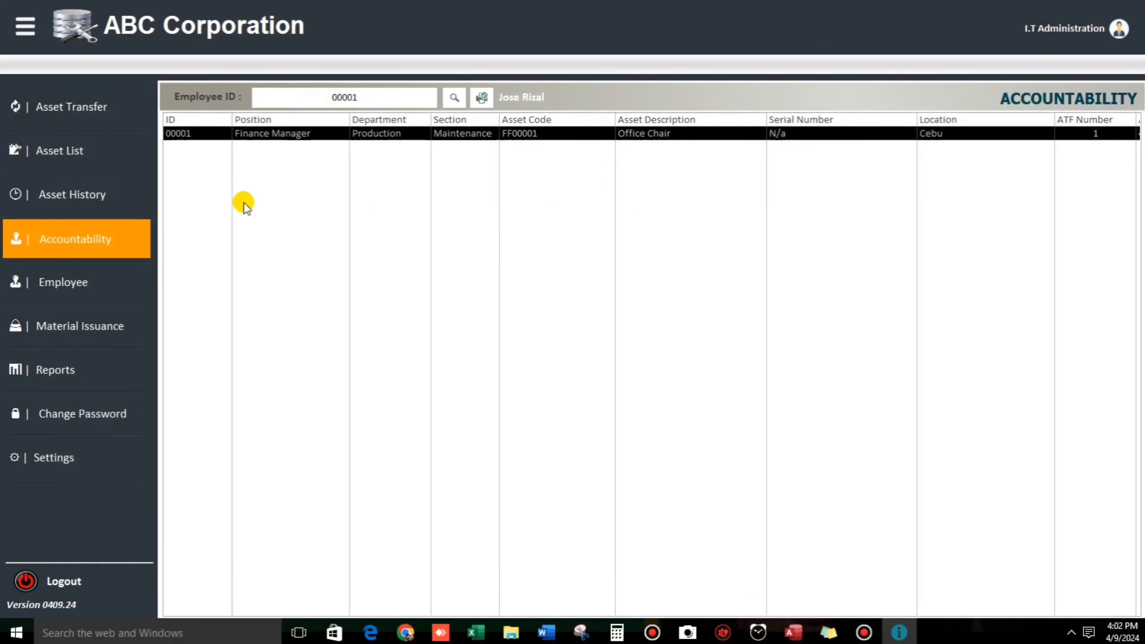
Step: Change employee 00001's photo from the apple to saging.JPG, then view the In Case of Emergency details
{"action": "left_click", "coordinate": [64, 283]}
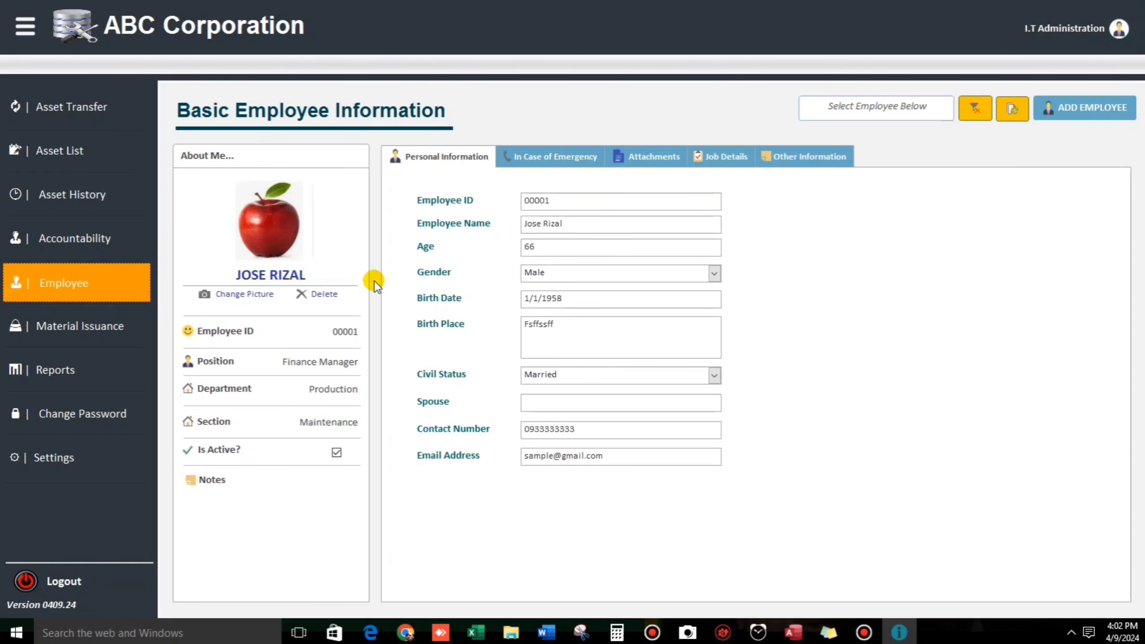
{"action": "left_click", "coordinate": [238, 295]}
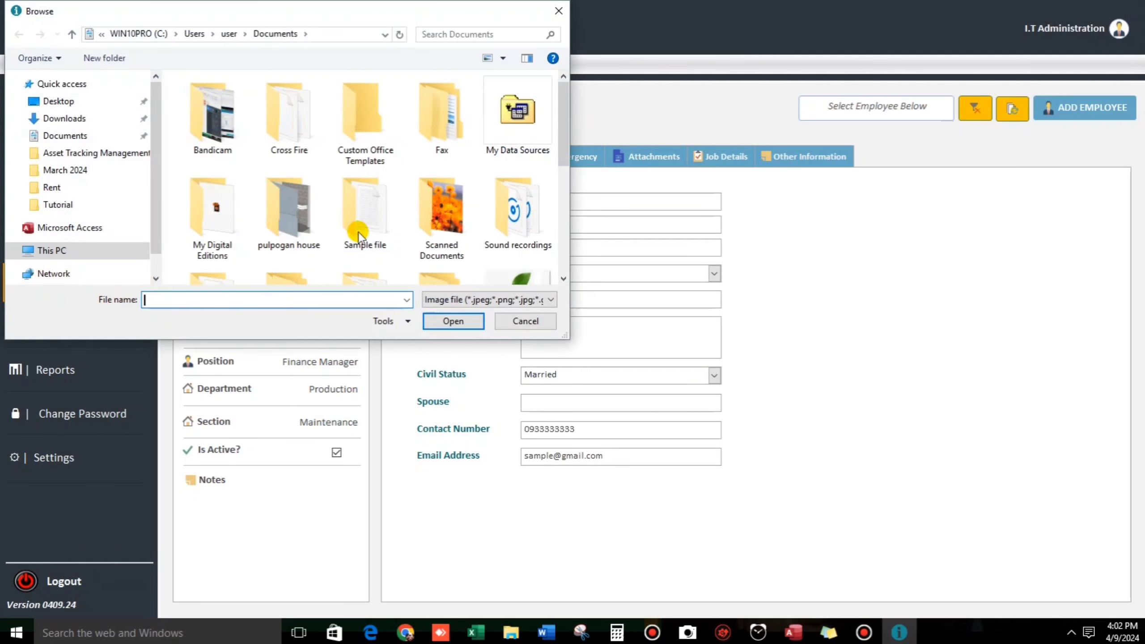
{"action": "scroll", "coordinate": [492, 234], "scroll_direction": "down", "scroll_amount": 3}
{"action": "left_click", "coordinate": [525, 210]}
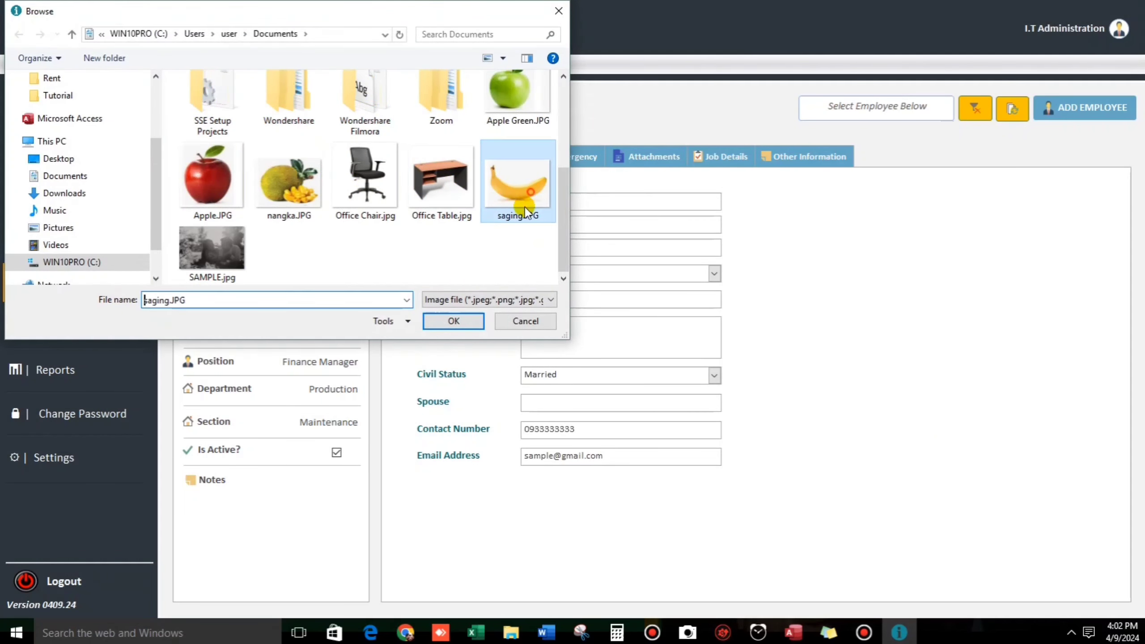
{"action": "left_click", "coordinate": [454, 321]}
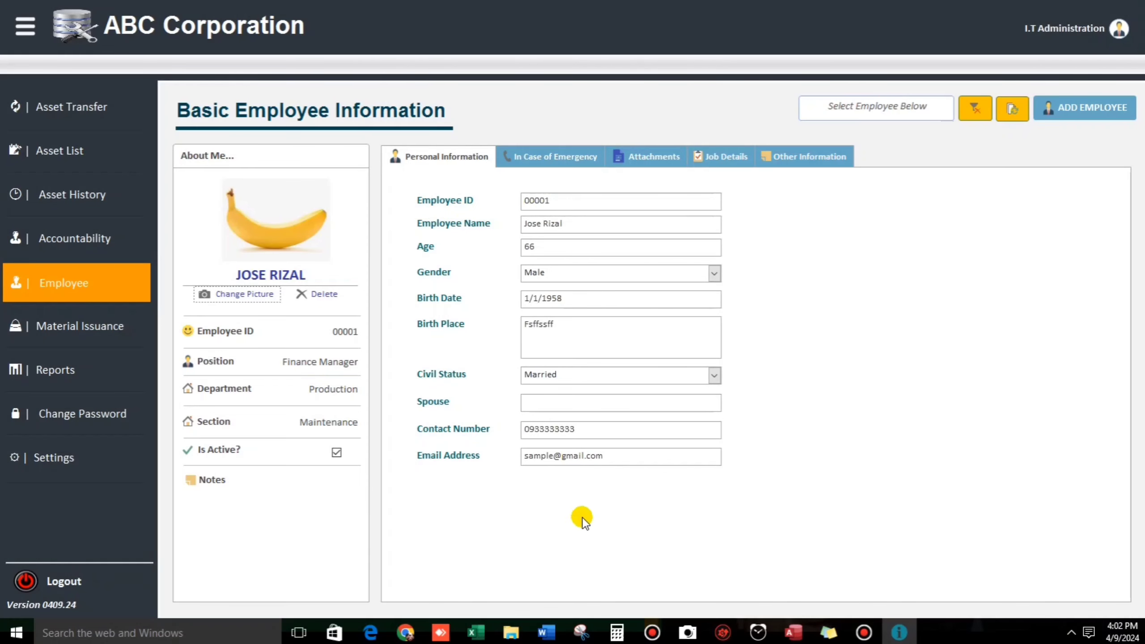
{"action": "left_click", "coordinate": [545, 158]}
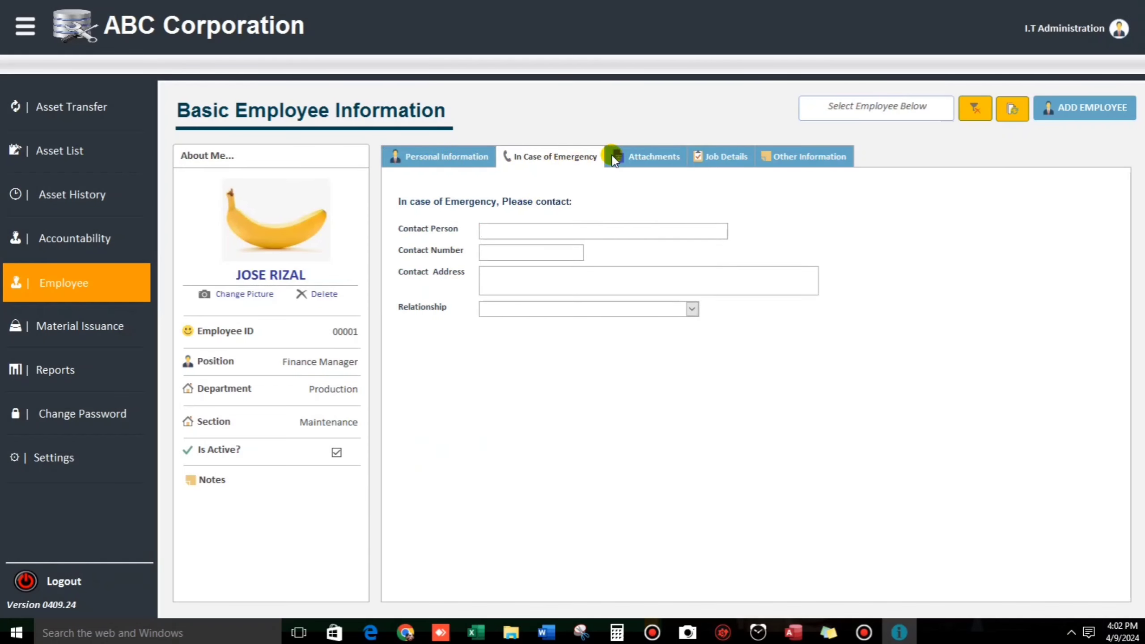
Step: Add a '201 Files' attachment dated 09 Apr 24 linked to AssetList 4.9.24.xls
{"action": "left_click", "coordinate": [638, 157]}
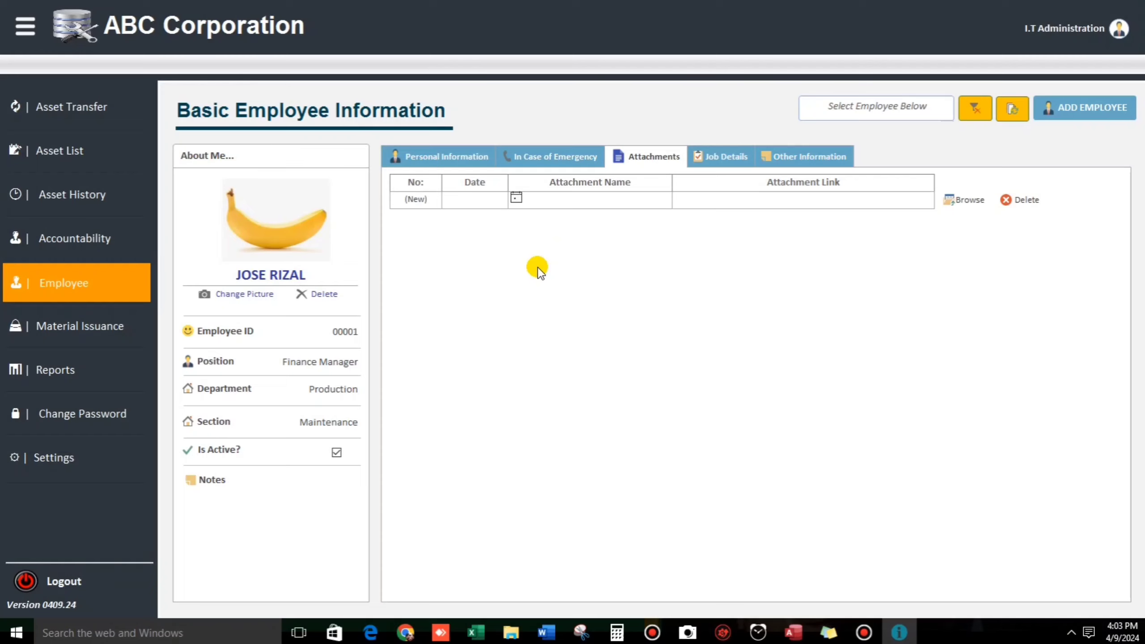
{"action": "left_click", "coordinate": [517, 197]}
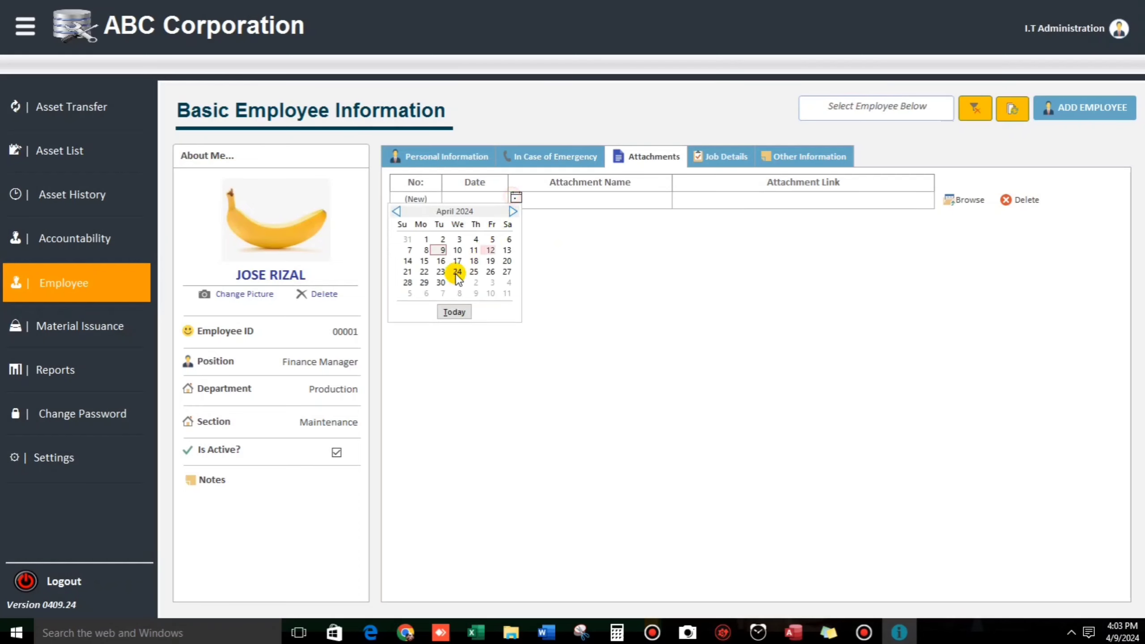
{"action": "left_click", "coordinate": [440, 247]}
{"action": "left_click", "coordinate": [559, 199]}
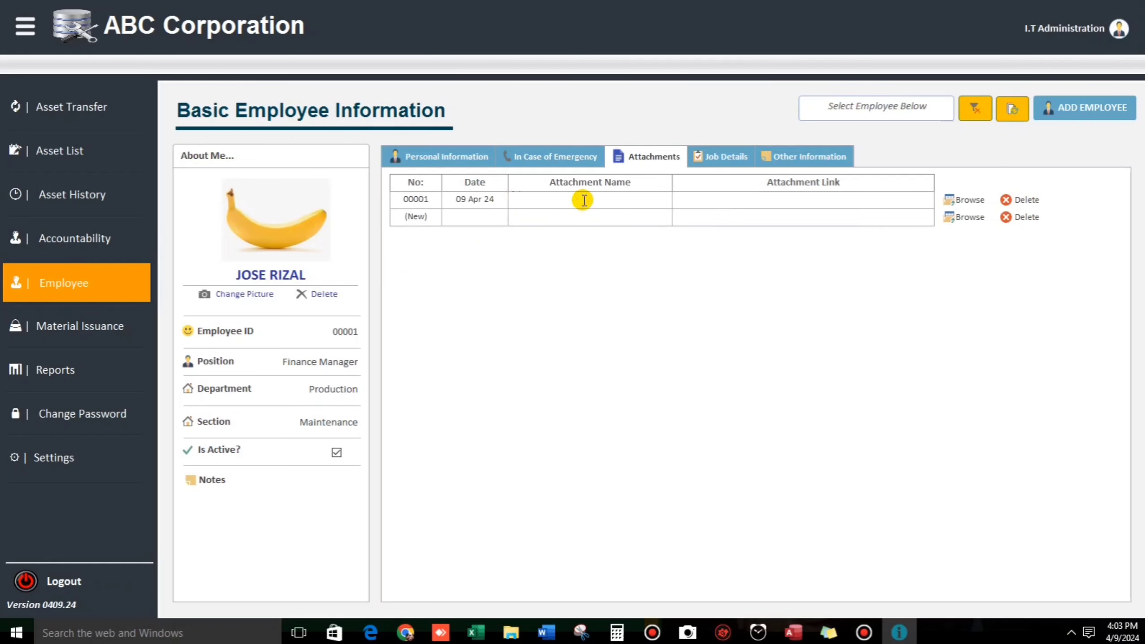
{"action": "type", "text": "201 Files"}
{"action": "key", "text": "Tab"}
{"action": "left_click", "coordinate": [948, 201]}
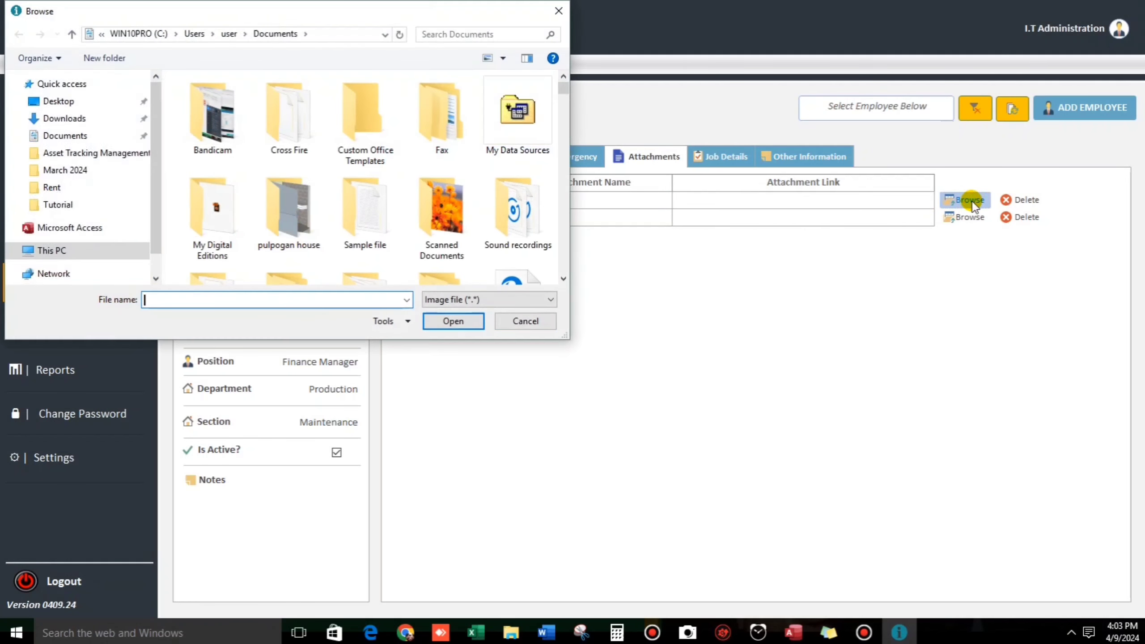
{"action": "scroll", "coordinate": [423, 195], "scroll_direction": "down", "scroll_amount": 10}
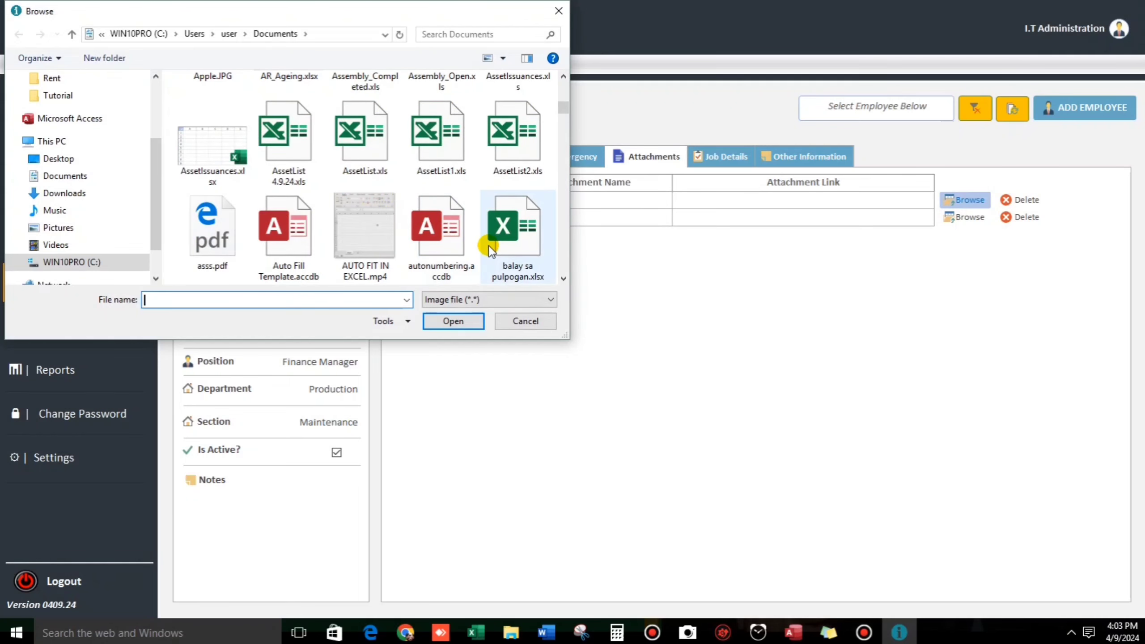
{"action": "left_click", "coordinate": [284, 149]}
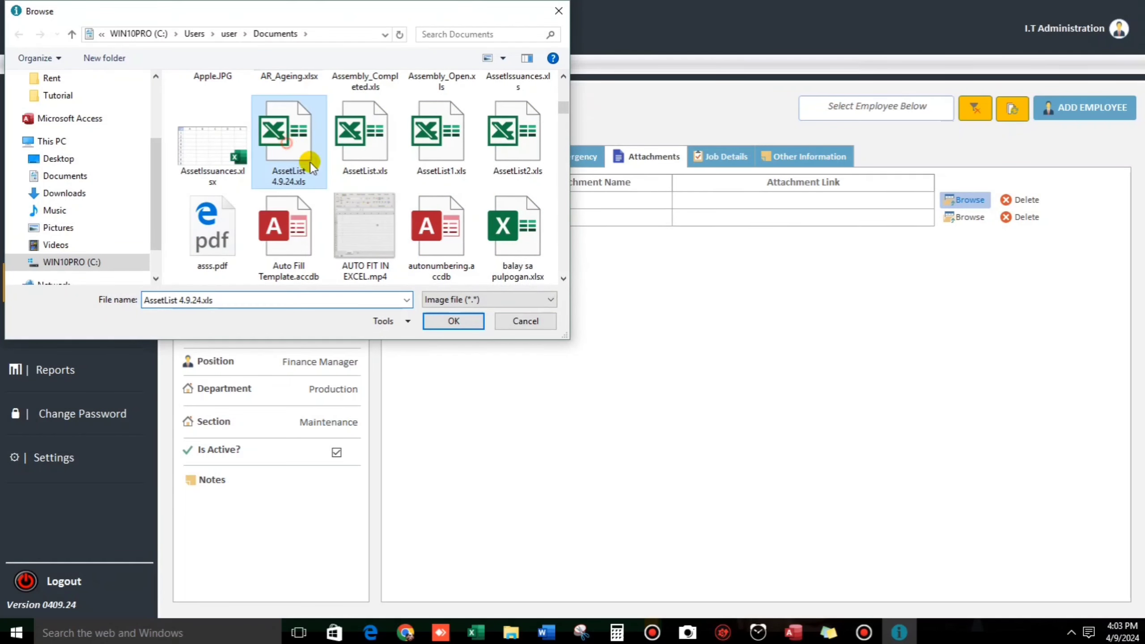
{"action": "left_click", "coordinate": [450, 321]}
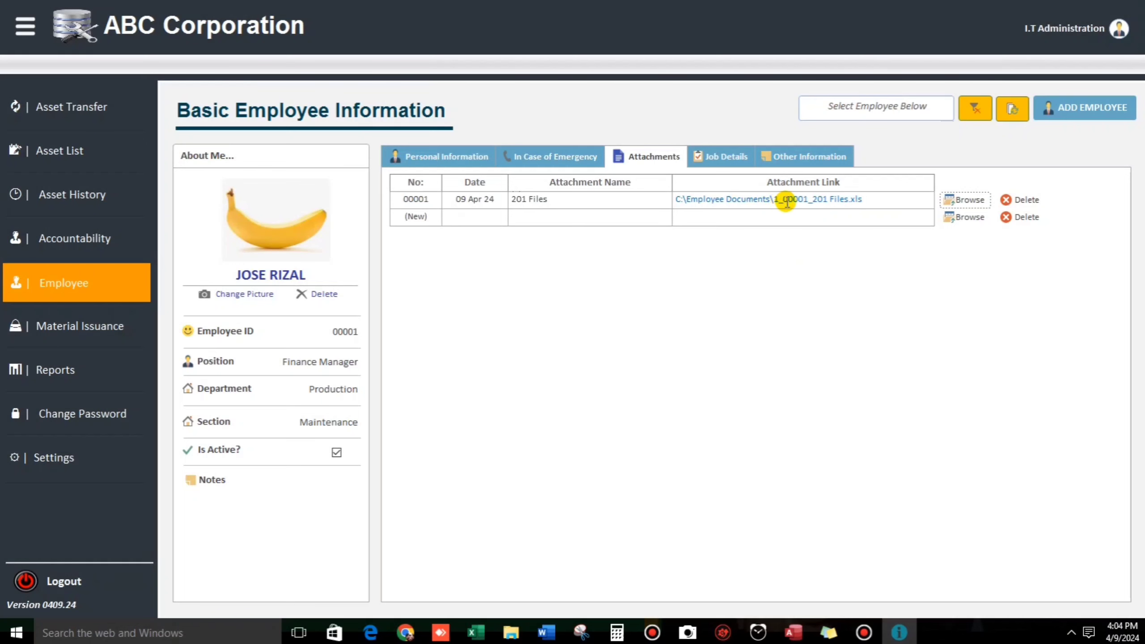
{"action": "left_click", "coordinate": [771, 199]}
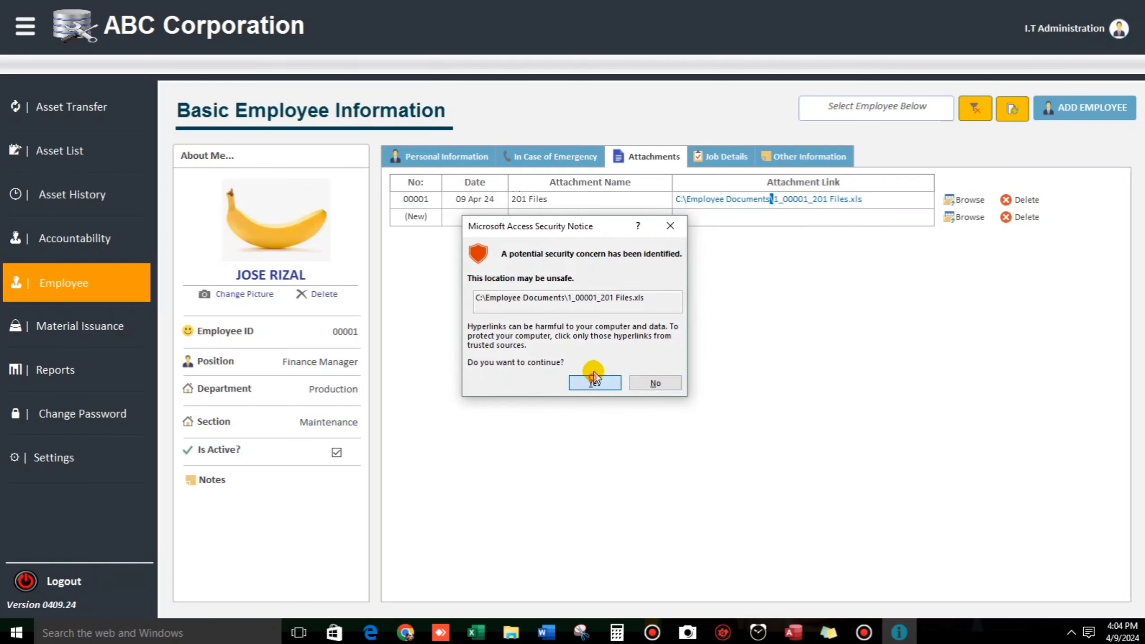
{"action": "left_click", "coordinate": [595, 372]}
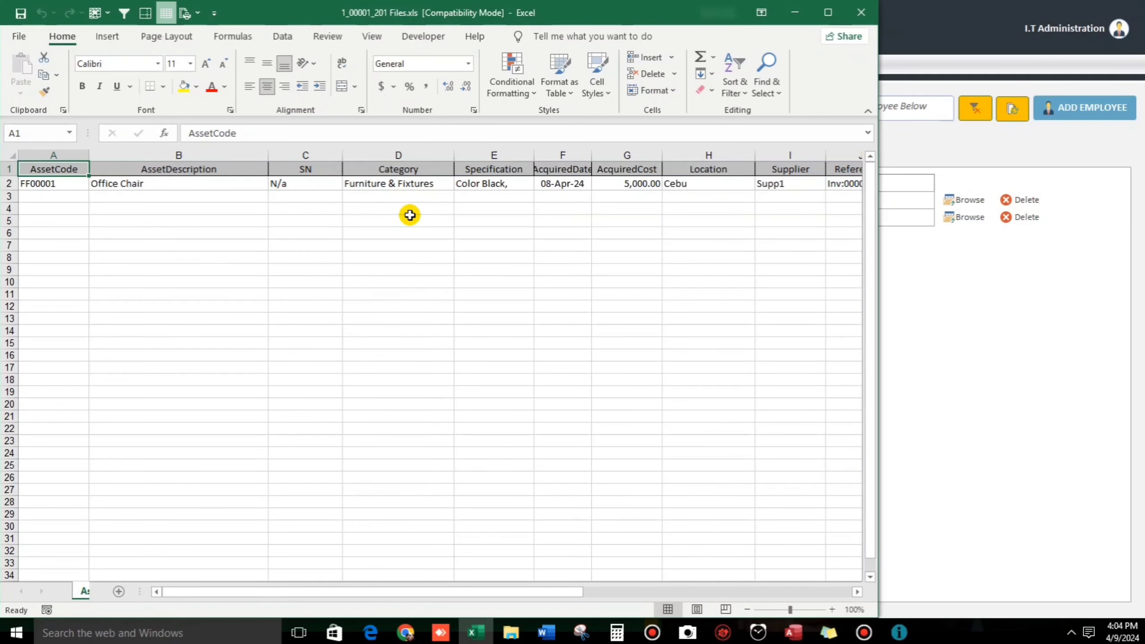
{"action": "left_click", "coordinate": [854, 17]}
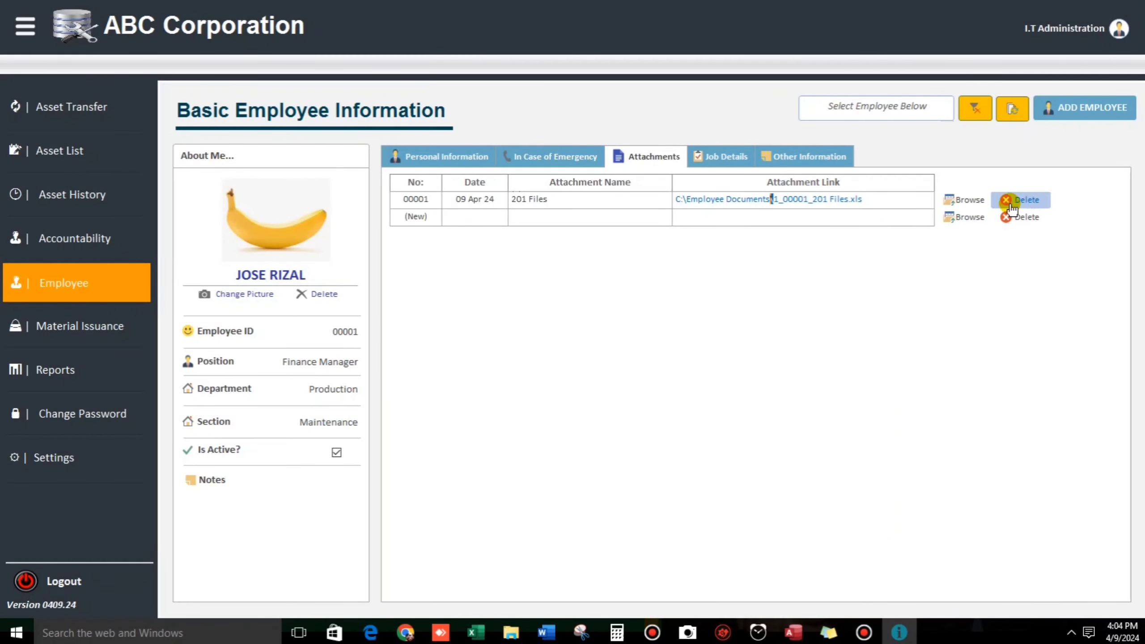
{"action": "left_click", "coordinate": [727, 157]}
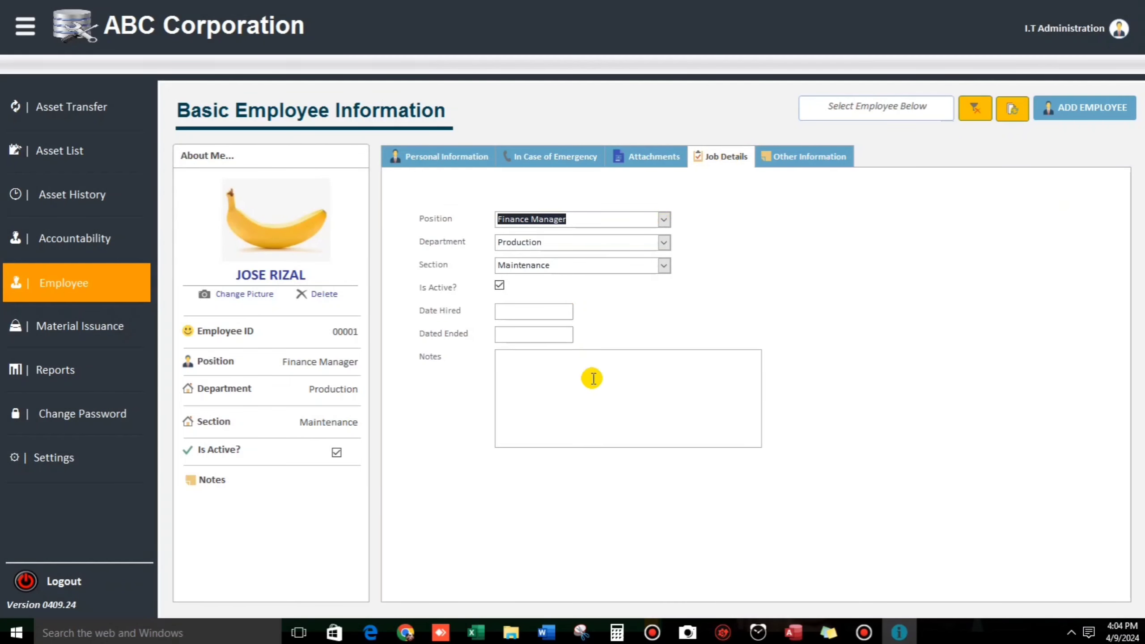
Step: Open a blank Material Issuance dated 4/9/2024 and bring up its List of Materials
{"action": "left_click", "coordinate": [797, 158]}
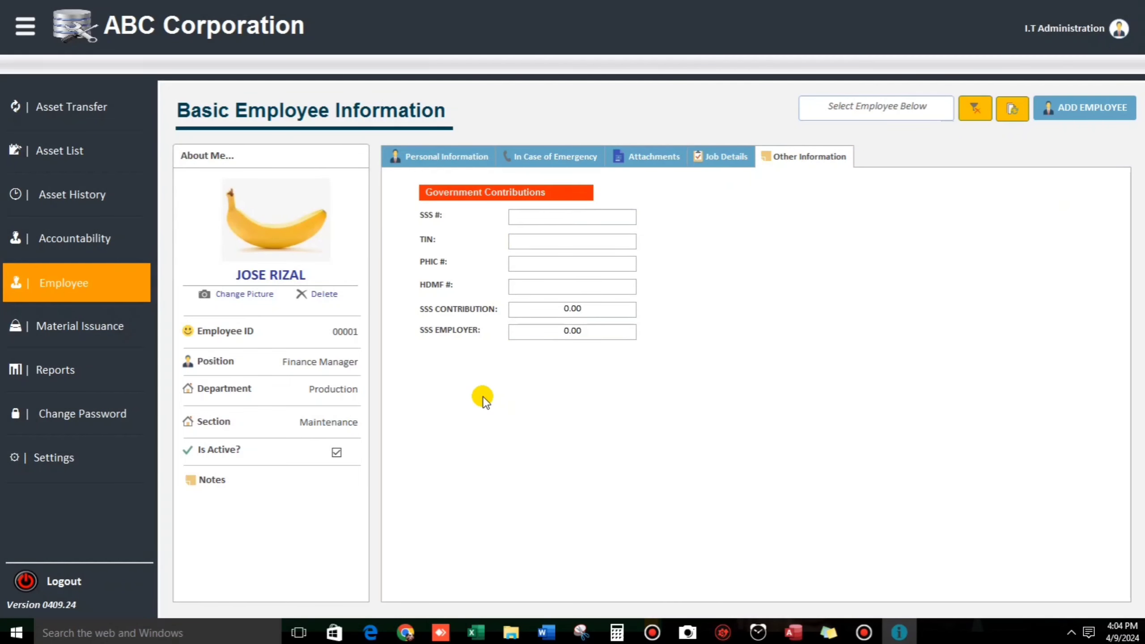
{"action": "left_click", "coordinate": [83, 330]}
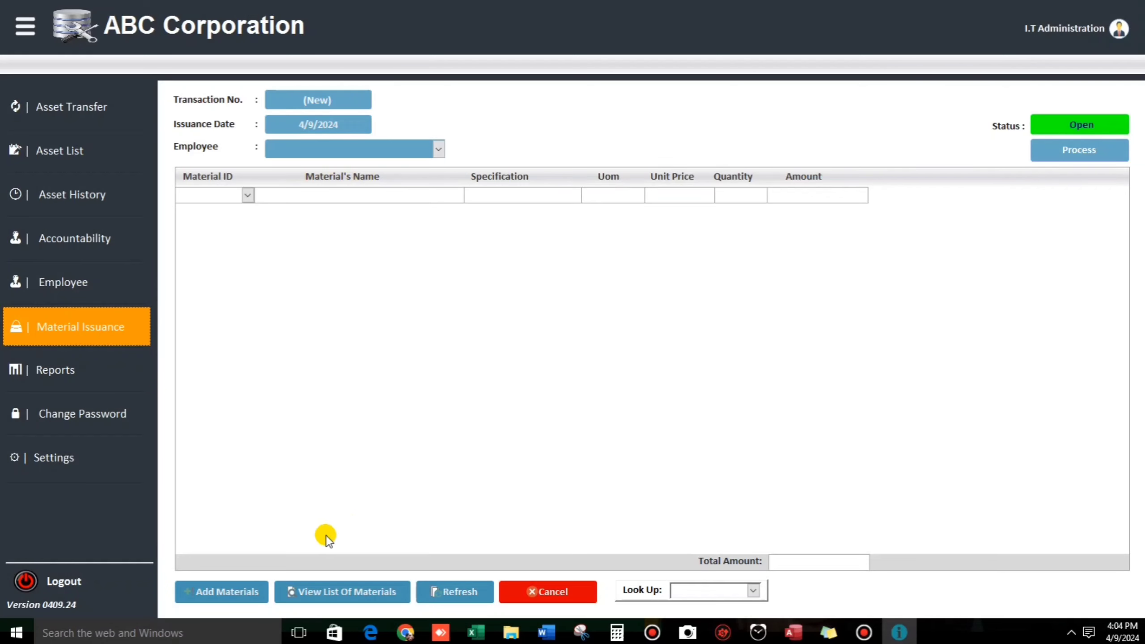
{"action": "left_click", "coordinate": [242, 594]}
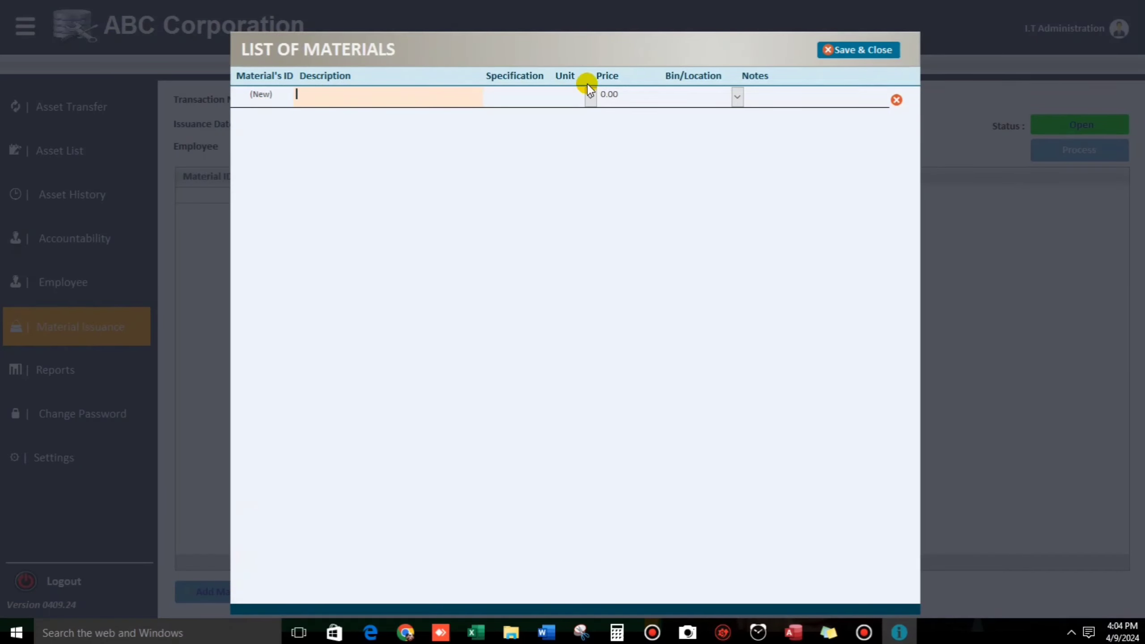
Step: Save and close the empty materials list, visit Reports, then reach the Change Password form
{"action": "left_click", "coordinate": [846, 50]}
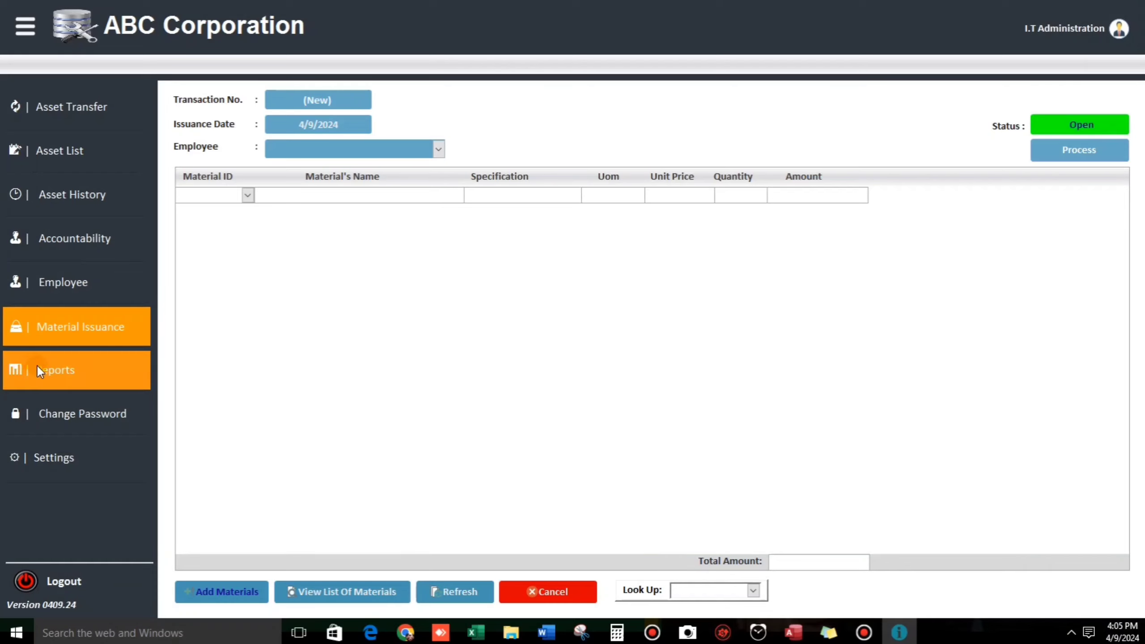
{"action": "left_click", "coordinate": [58, 367]}
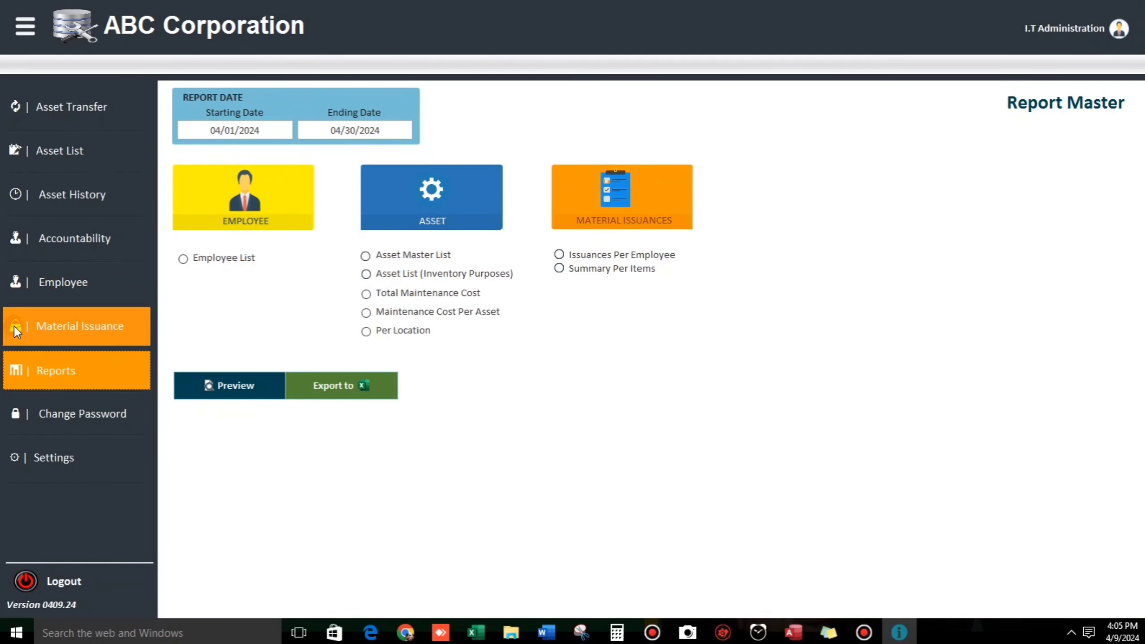
{"action": "left_click", "coordinate": [76, 417]}
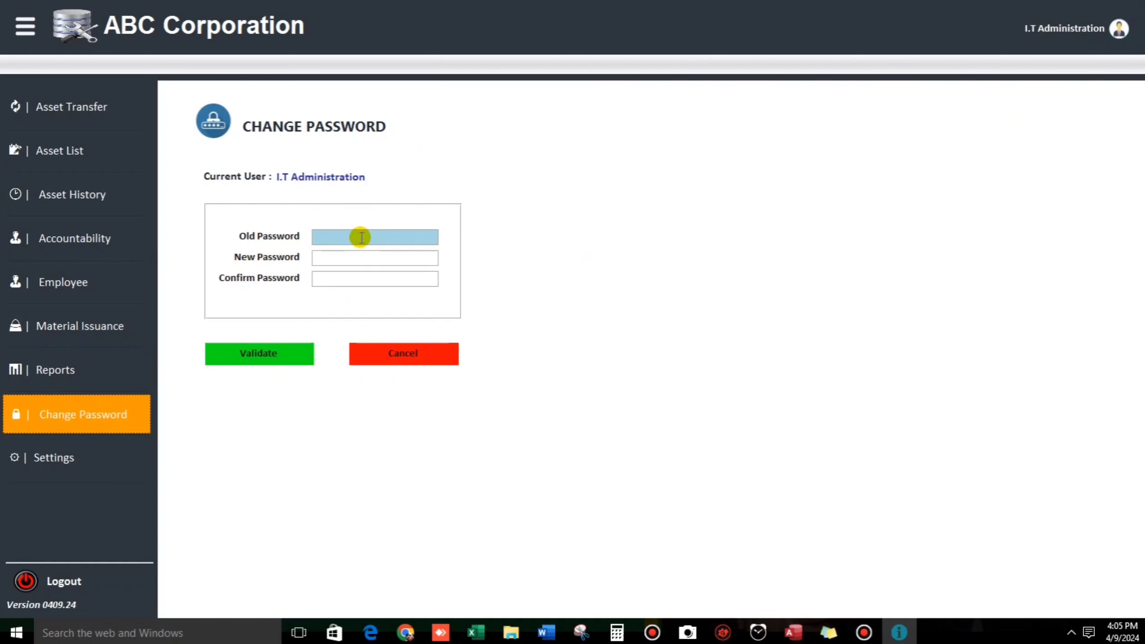
Step: Open the Admin Controls settings page
{"action": "left_click", "coordinate": [55, 448]}
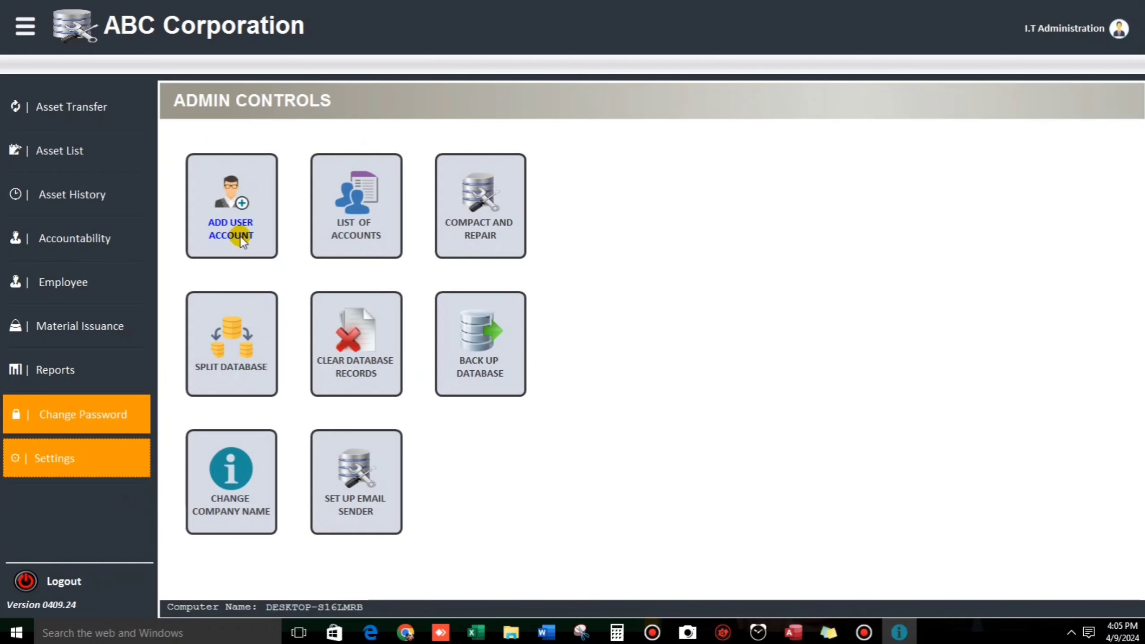
{"action": "left_click", "coordinate": [339, 230]}
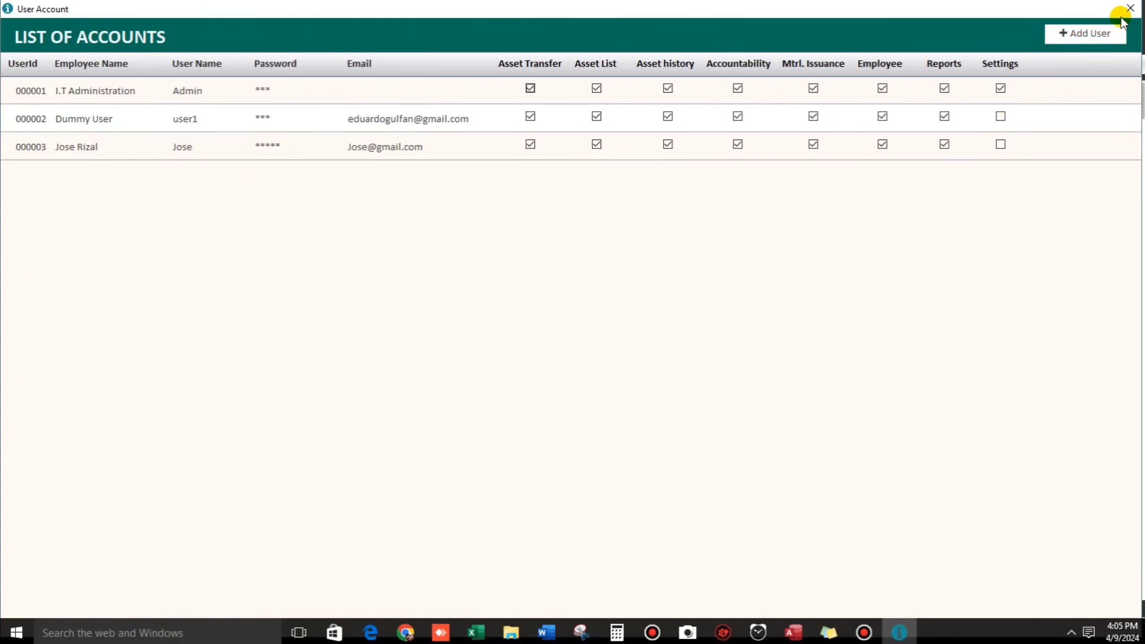
{"action": "left_click", "coordinate": [1131, 8]}
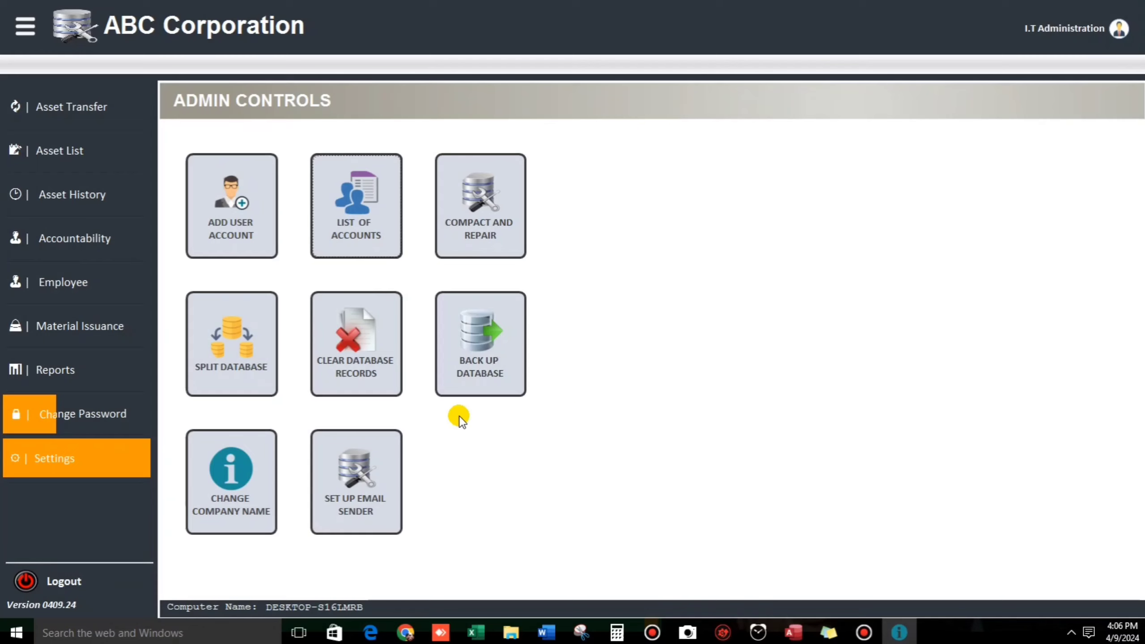
Step: Back up the database, check the email sender setup twice, and return to Report Master
{"action": "left_click", "coordinate": [473, 365]}
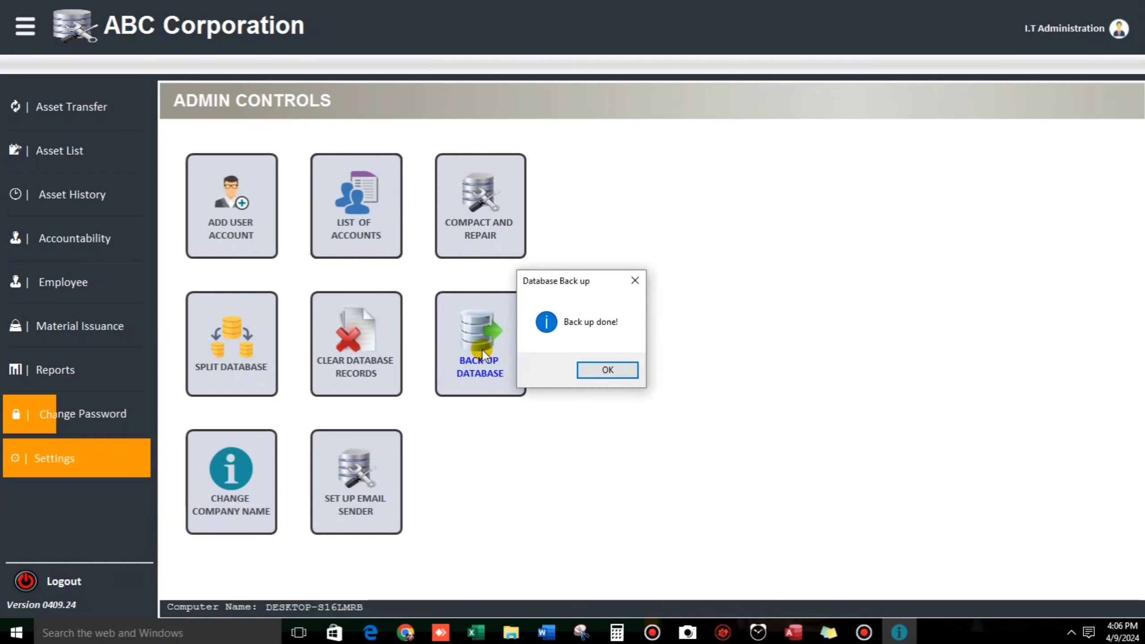
{"action": "left_click", "coordinate": [605, 369]}
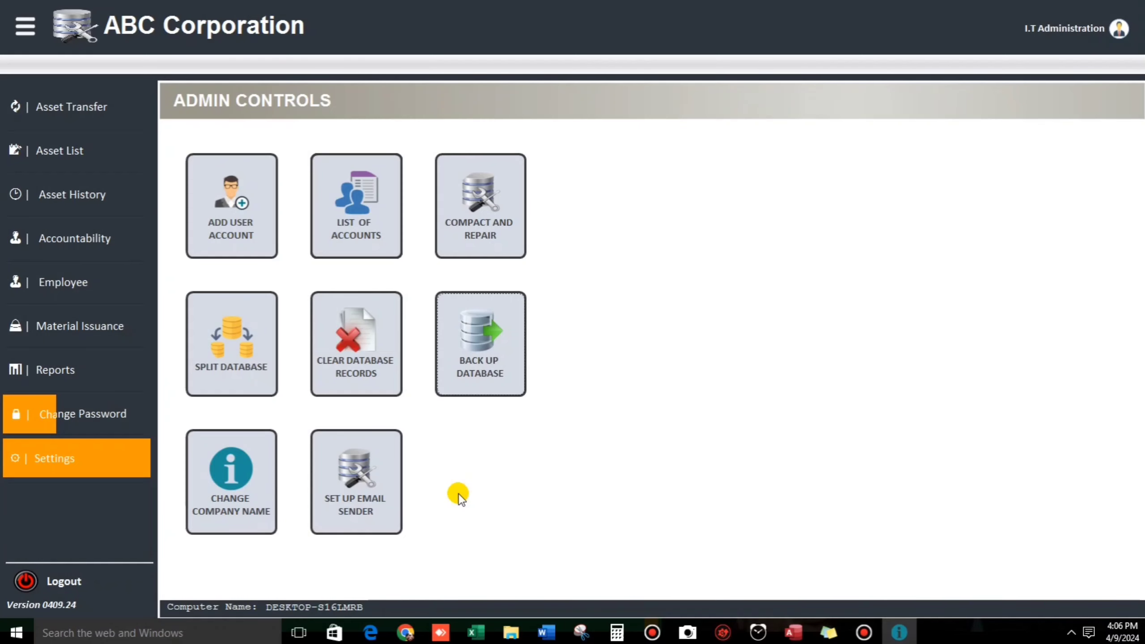
{"action": "left_click", "coordinate": [380, 502]}
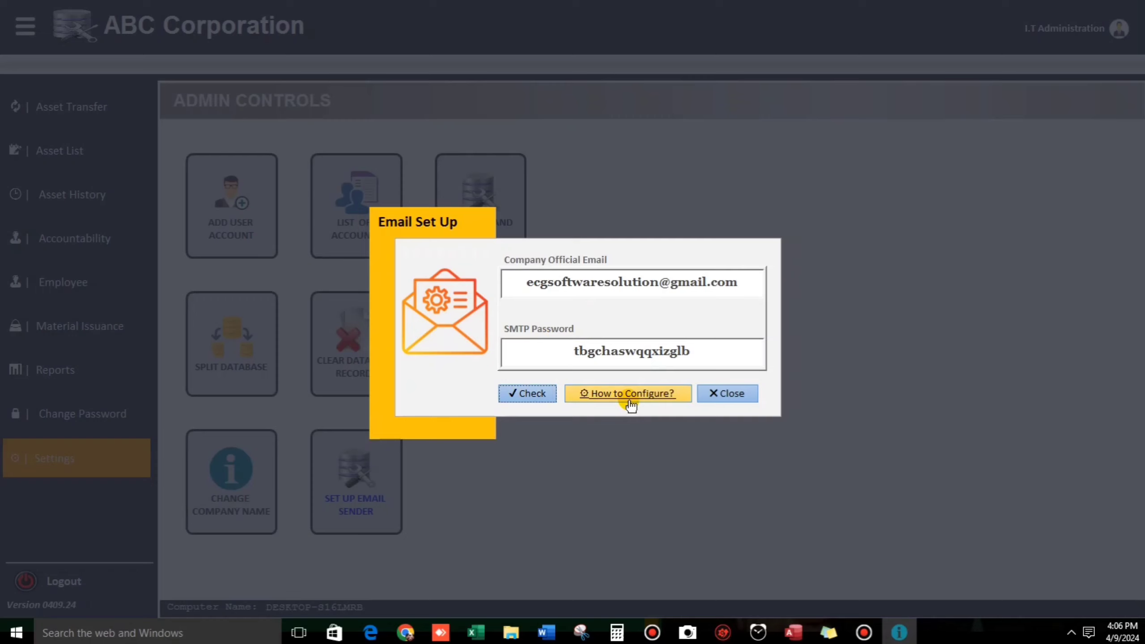
{"action": "left_click", "coordinate": [729, 395]}
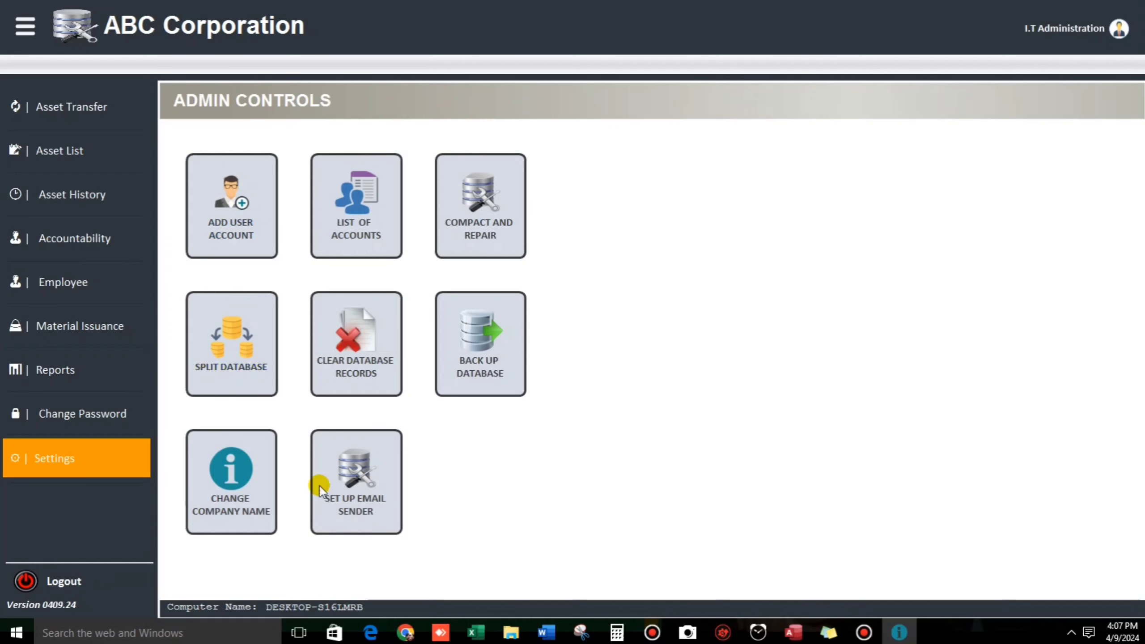
{"action": "left_click", "coordinate": [359, 494]}
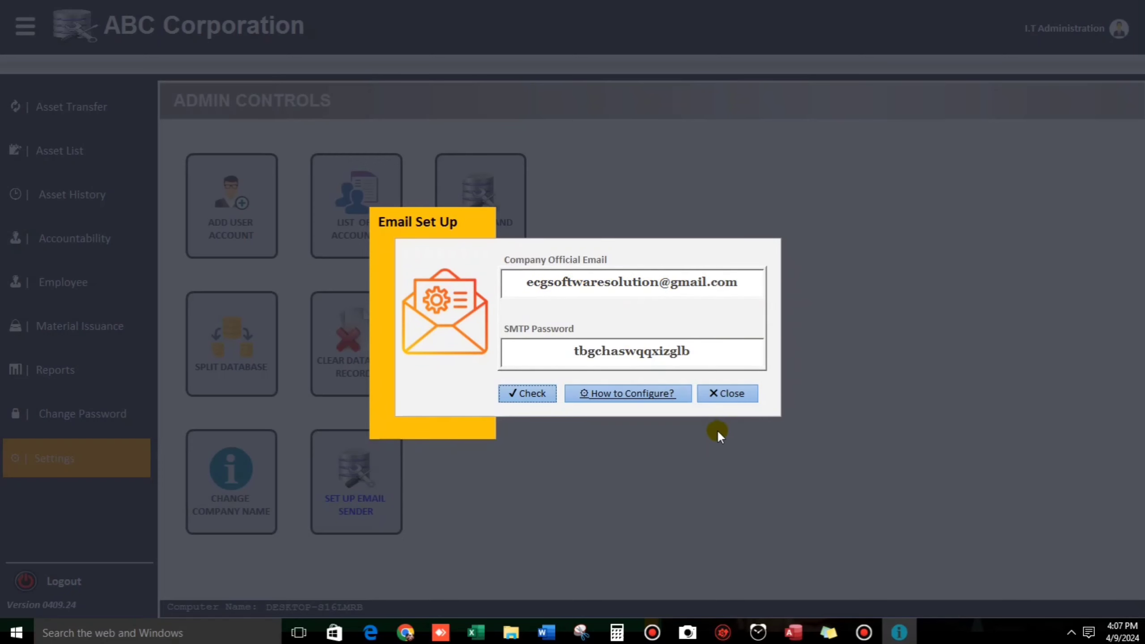
{"action": "left_click", "coordinate": [739, 397]}
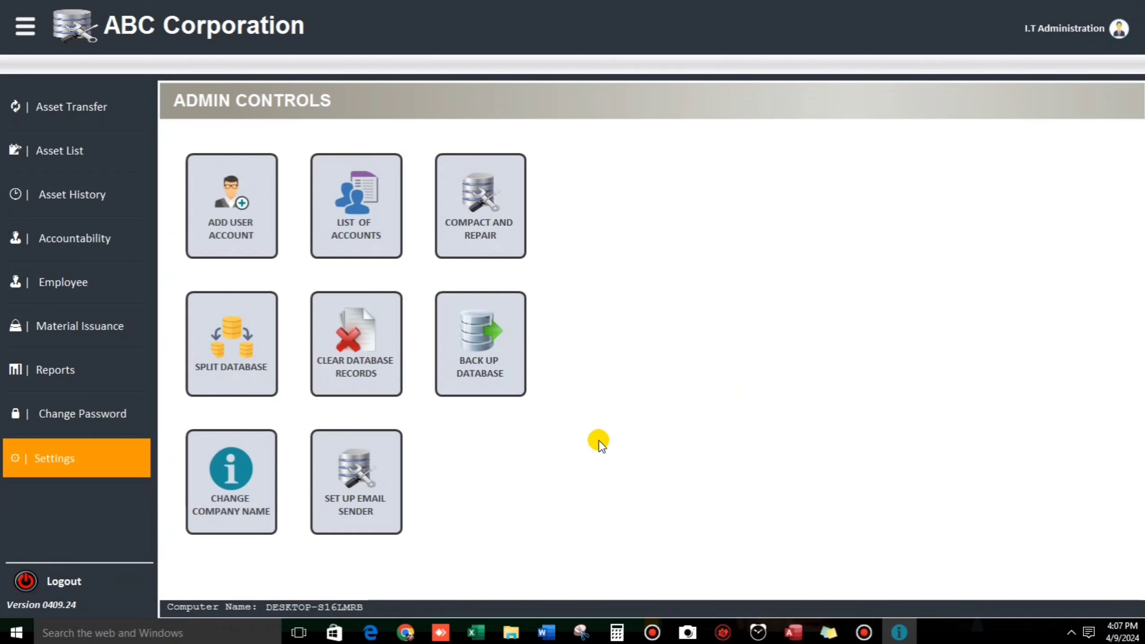
{"action": "left_click", "coordinate": [104, 374]}
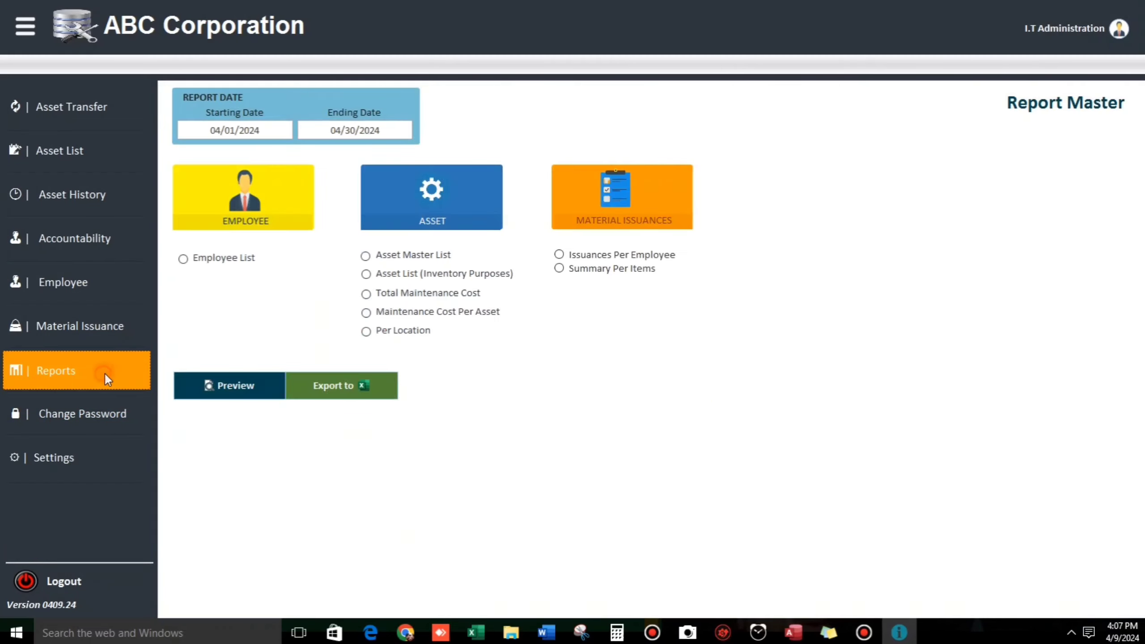
Step: Preview the three-employee Employee List report, then close the preview
{"action": "left_click", "coordinate": [182, 259]}
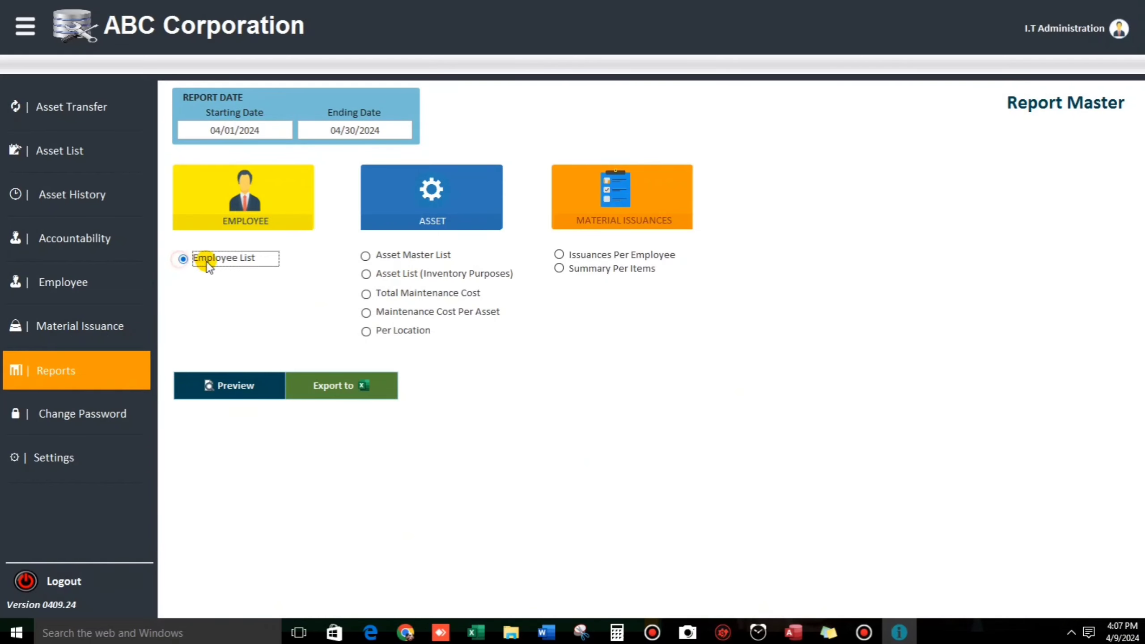
{"action": "left_click", "coordinate": [232, 386]}
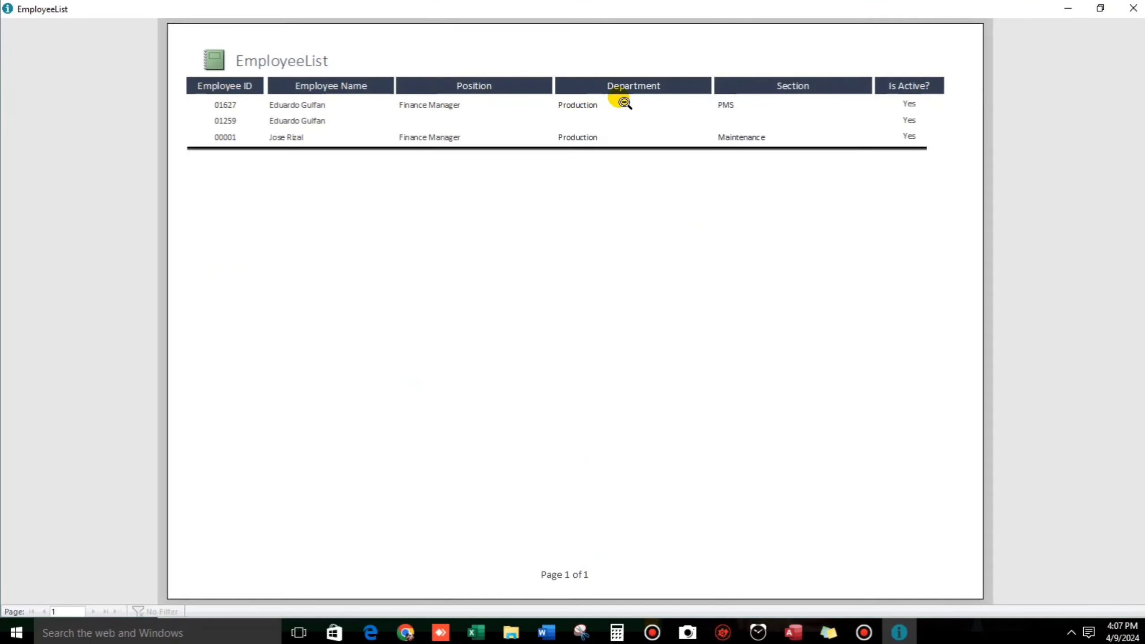
{"action": "left_click", "coordinate": [1135, 12]}
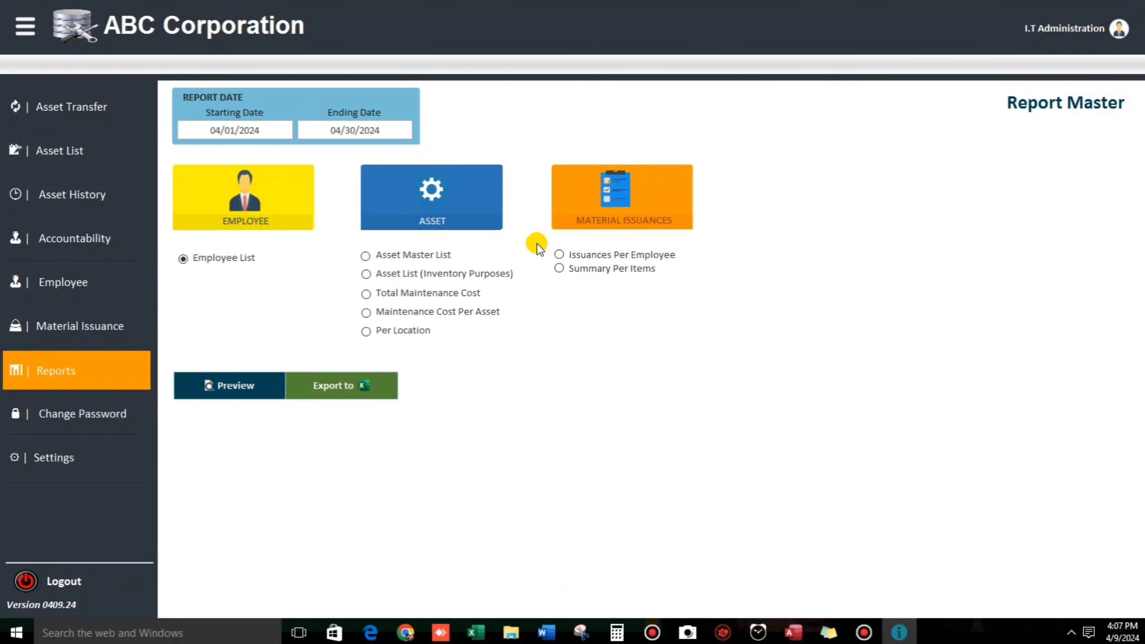
Step: Export the Employee List to Employee MasterList.xls, overwriting the old file, then close Excel
{"action": "left_click", "coordinate": [341, 386]}
{"action": "left_click", "coordinate": [454, 339]}
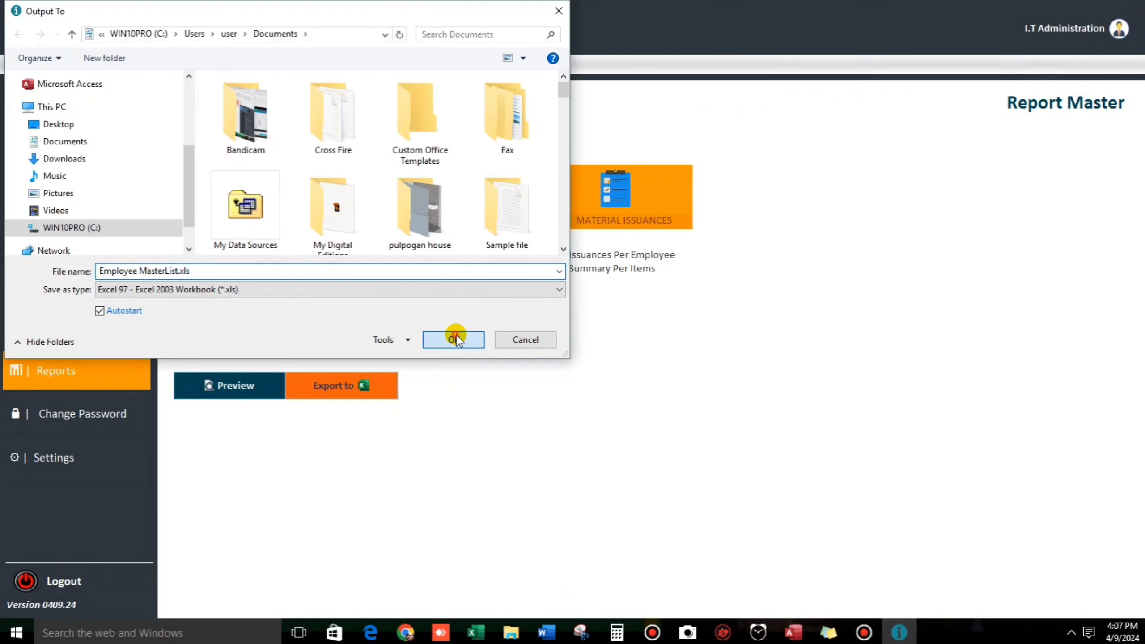
{"action": "left_click", "coordinate": [611, 316]}
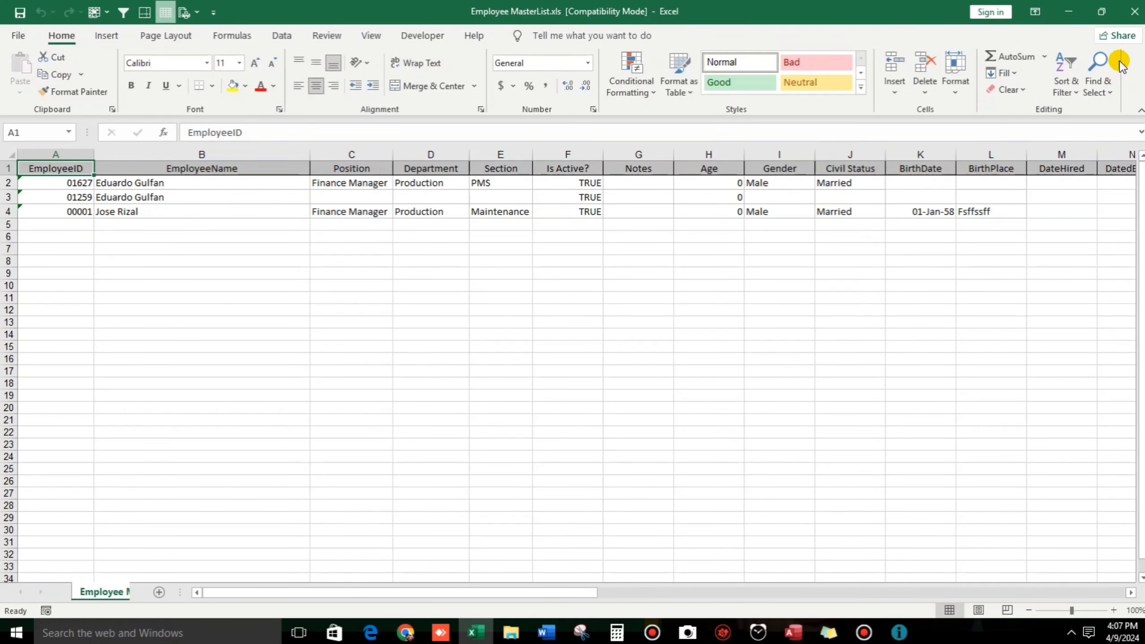
{"action": "left_click", "coordinate": [1135, 11]}
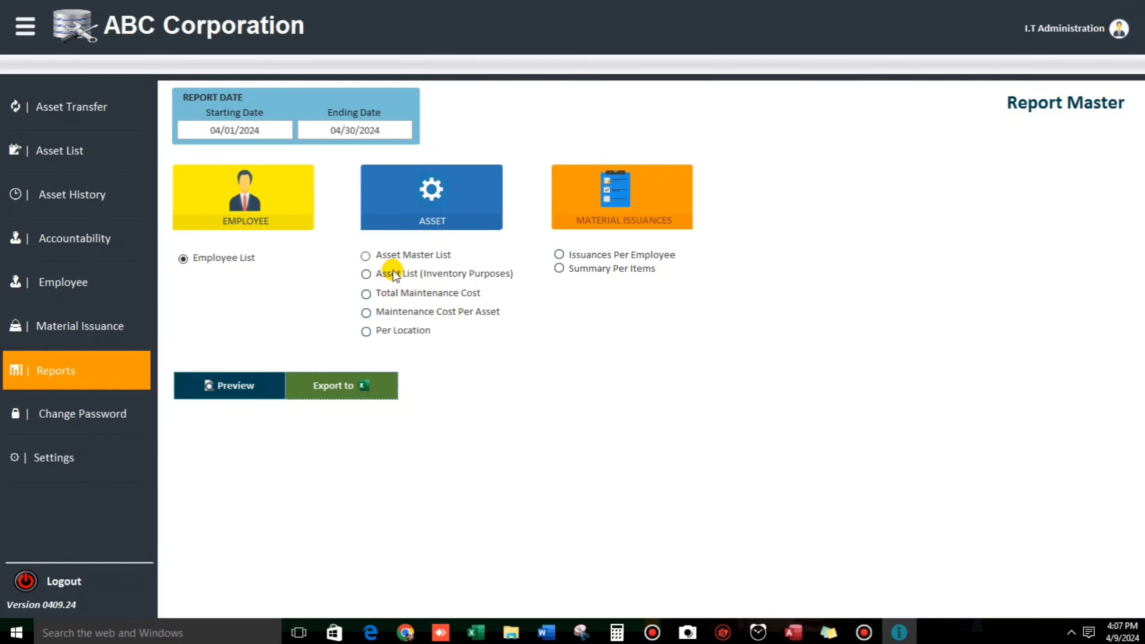
Step: Preview and close the Asset List (Inventory Purposes) report
{"action": "left_click", "coordinate": [366, 274]}
{"action": "left_click", "coordinate": [248, 392]}
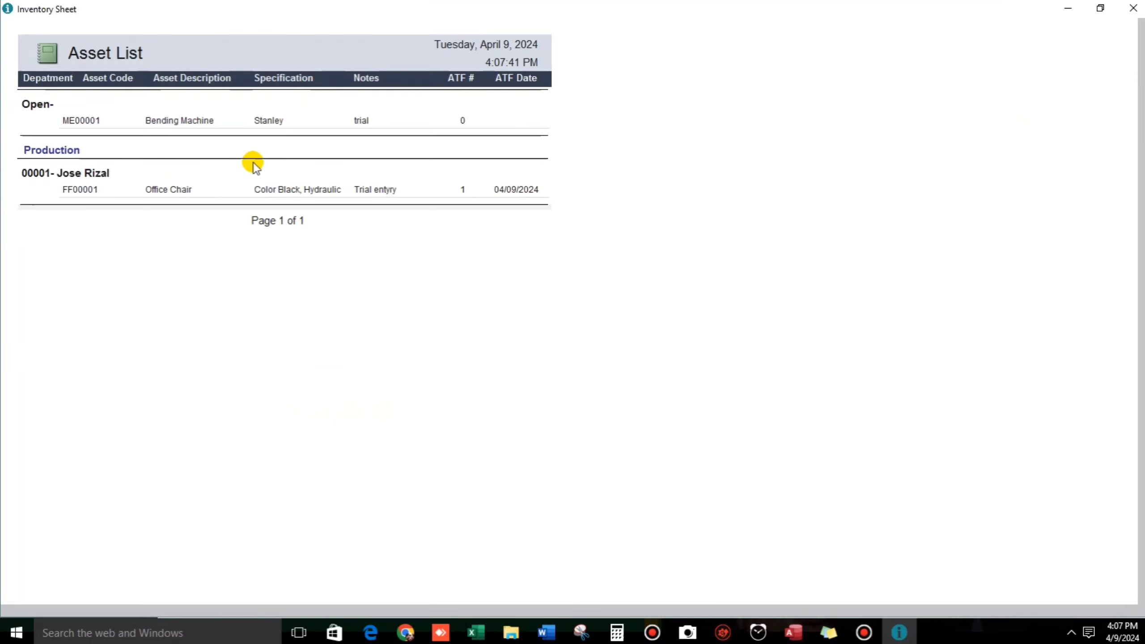
{"action": "left_click", "coordinate": [1133, 8]}
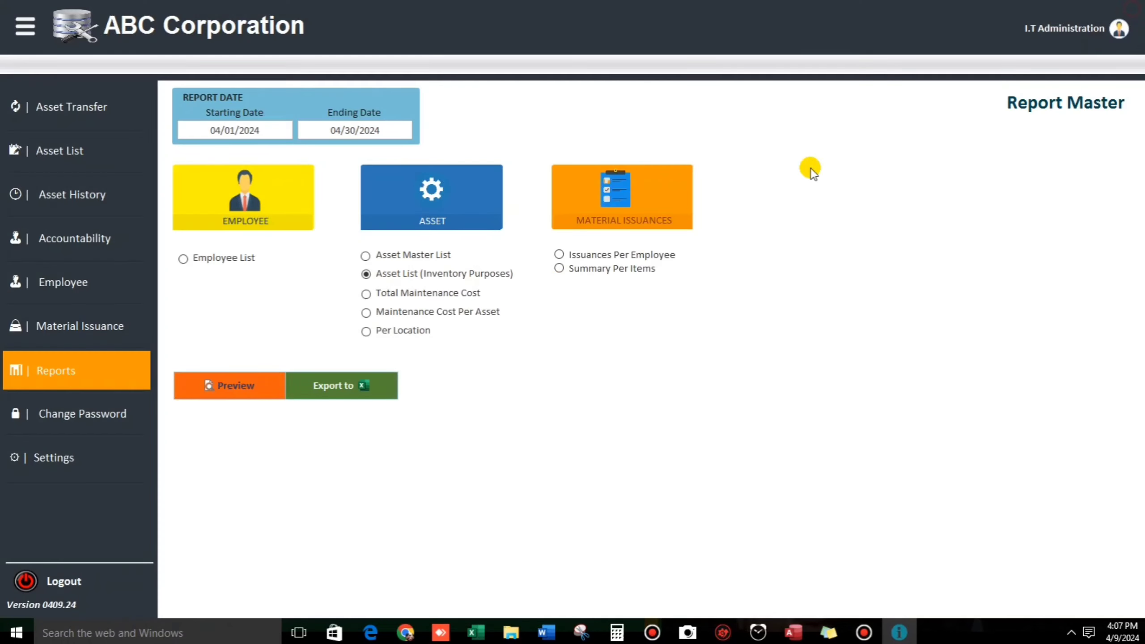
Step: Preview and close the Total Maintenance Cost report, grand total 120.00
{"action": "left_click", "coordinate": [367, 294]}
{"action": "left_click", "coordinate": [238, 384]}
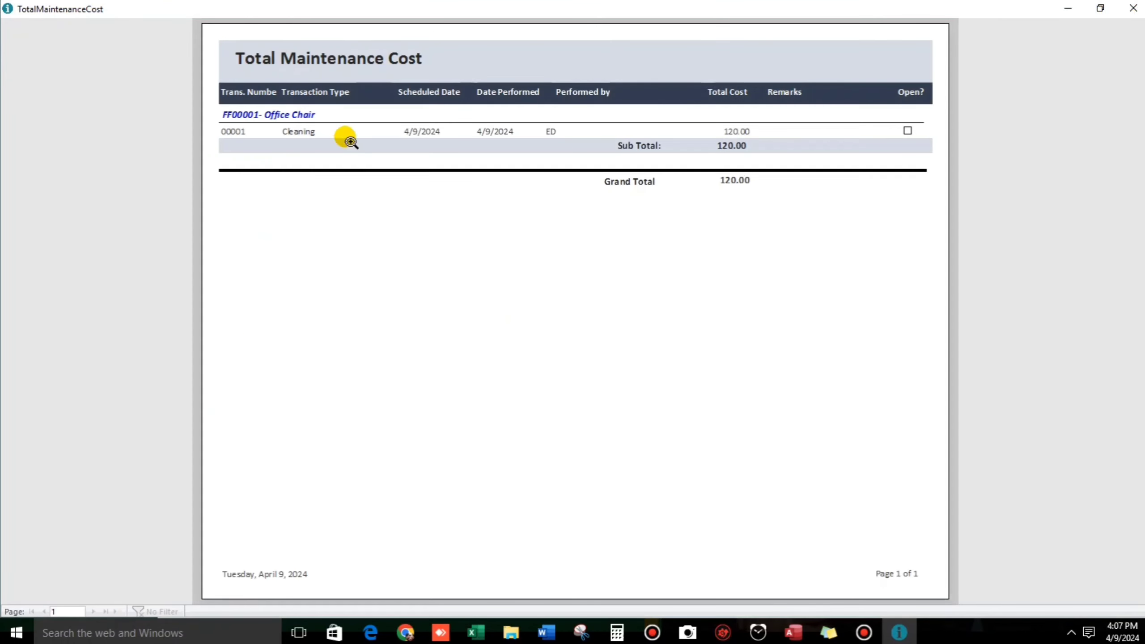
{"action": "left_click", "coordinate": [1133, 8]}
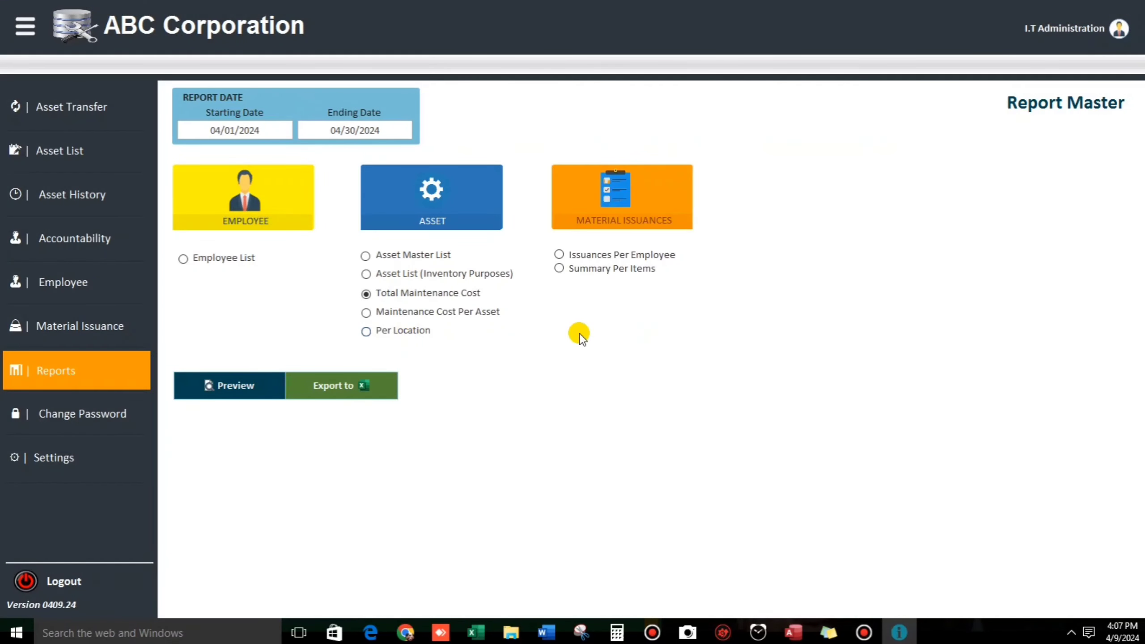